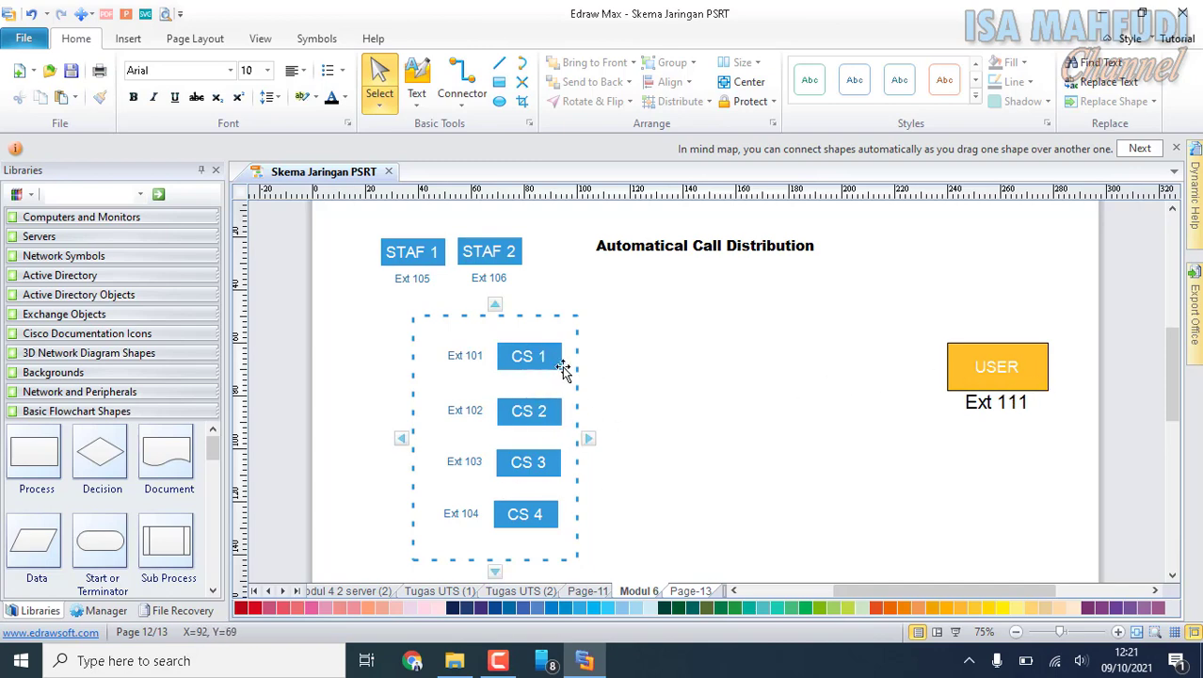
Examine the router, laptop SIP PBX and client softphone diagram on Page-13, and check the computer's Wi-Fi connection.
click(691, 590)
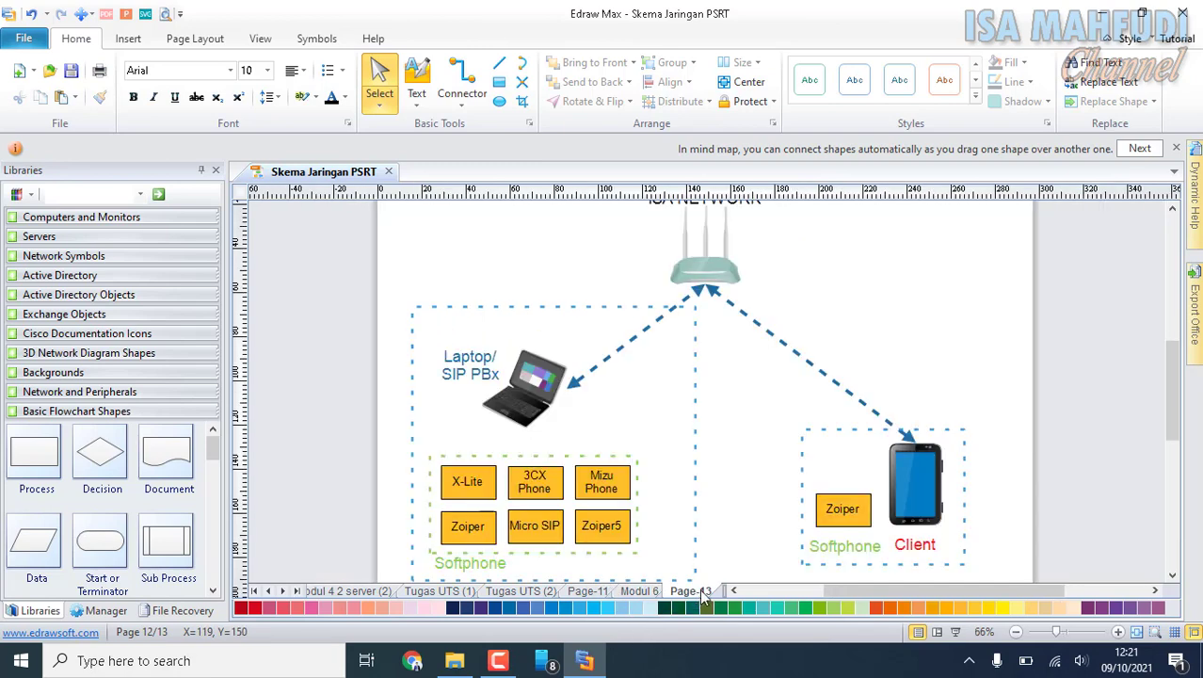
scroll(867, 481, down, 1)
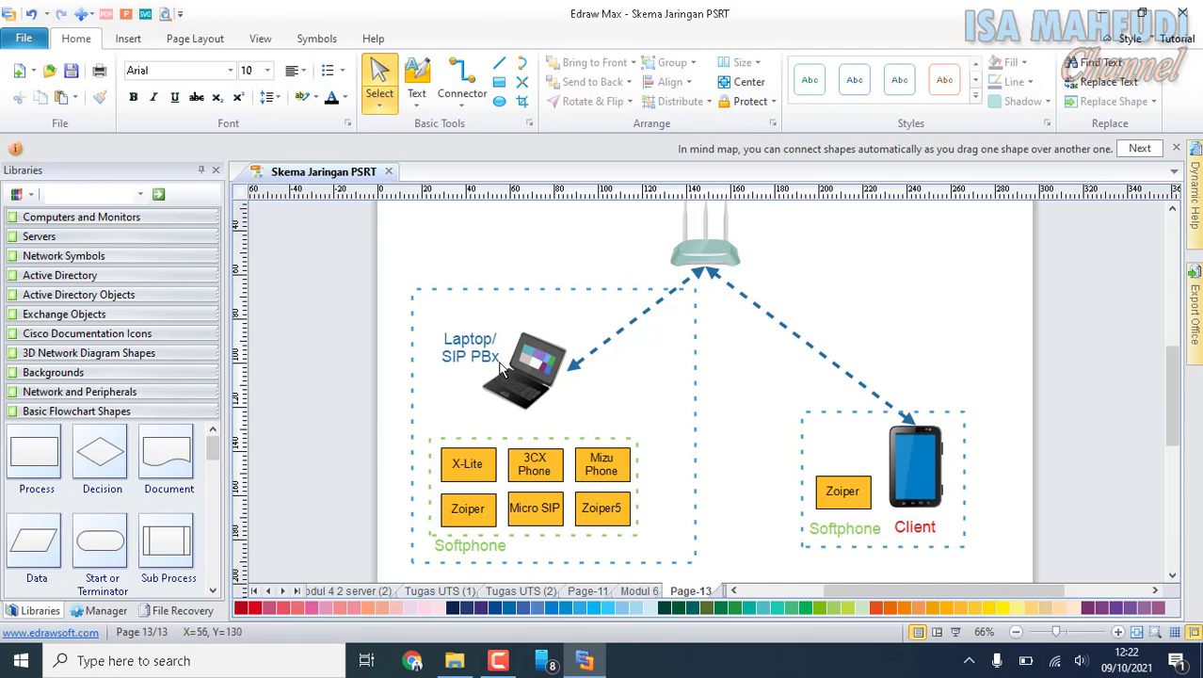
scroll(632, 494, up, 1)
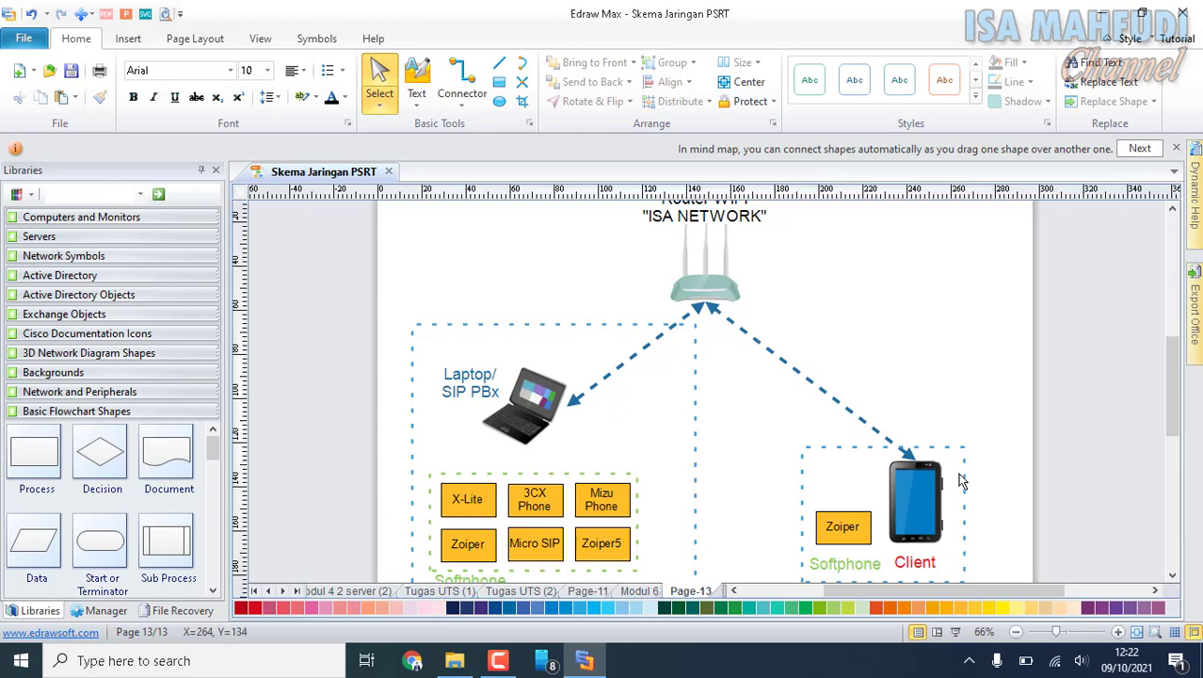
scroll(961, 481, down, 1)
scroll(904, 443, up, 1)
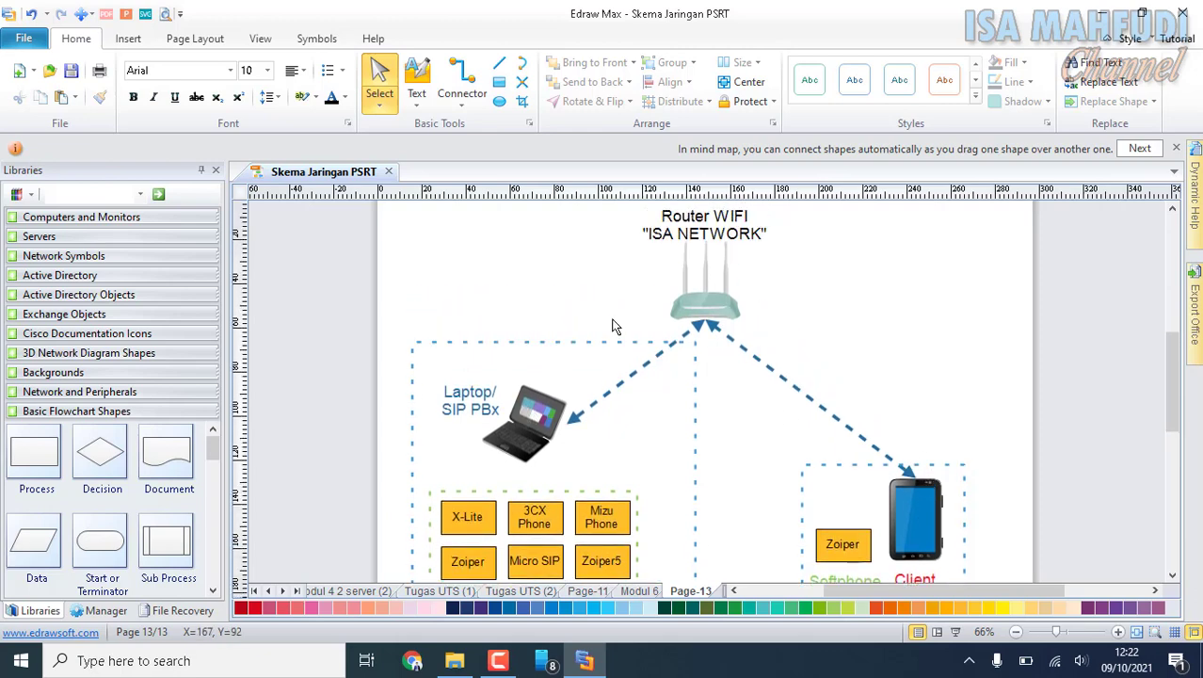
scroll(741, 303, up, 1)
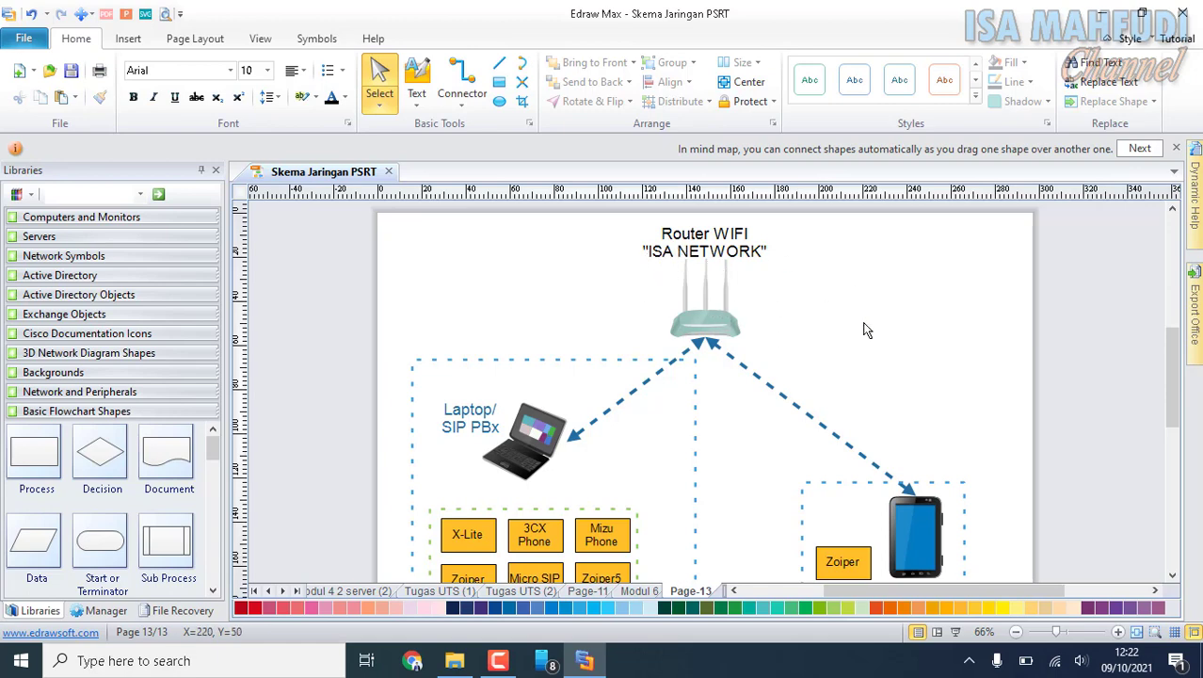
scroll(867, 330, down, 1)
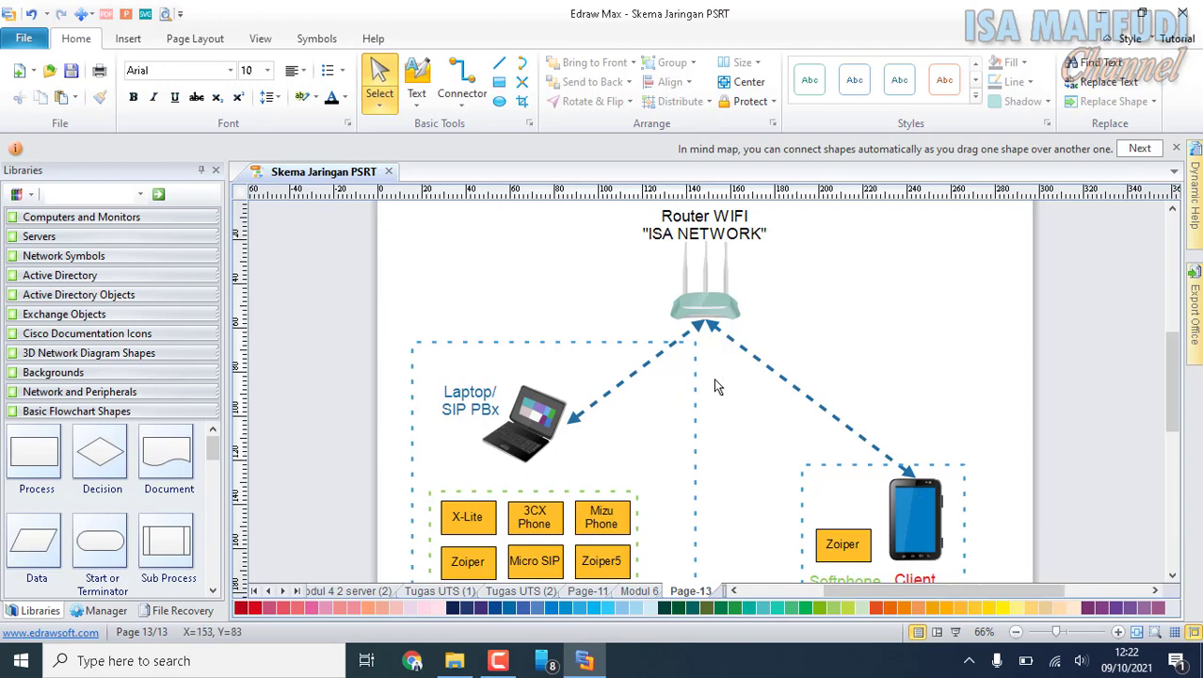
scroll(796, 390, down, 2)
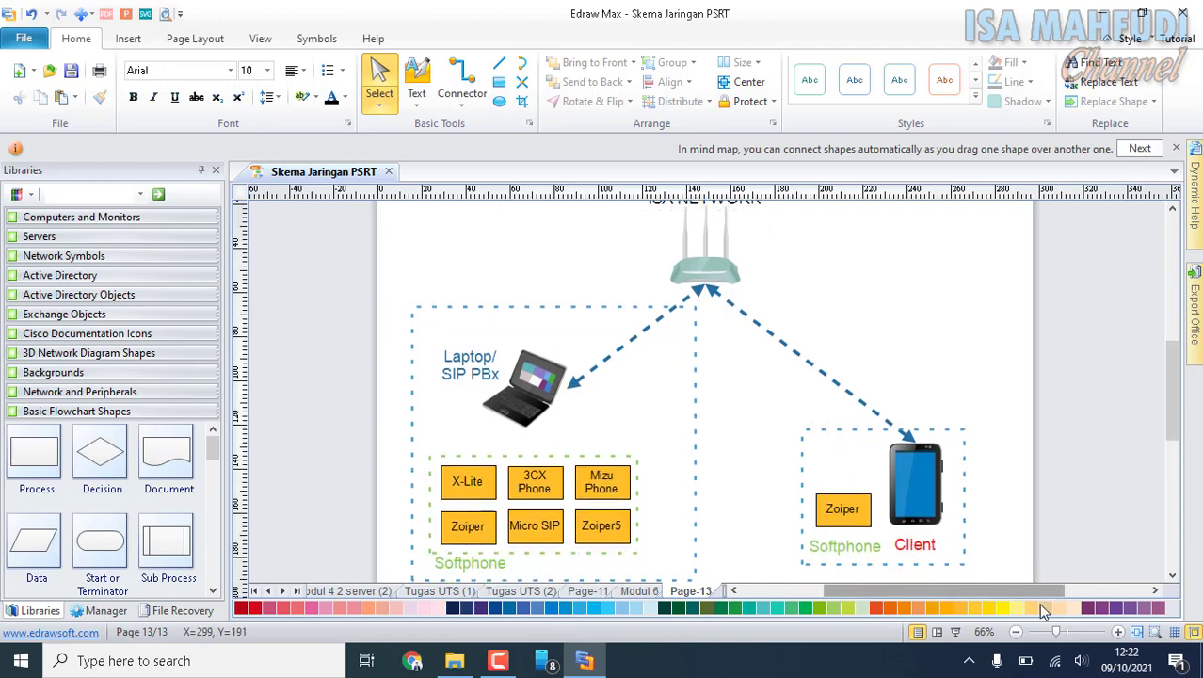
click(1053, 663)
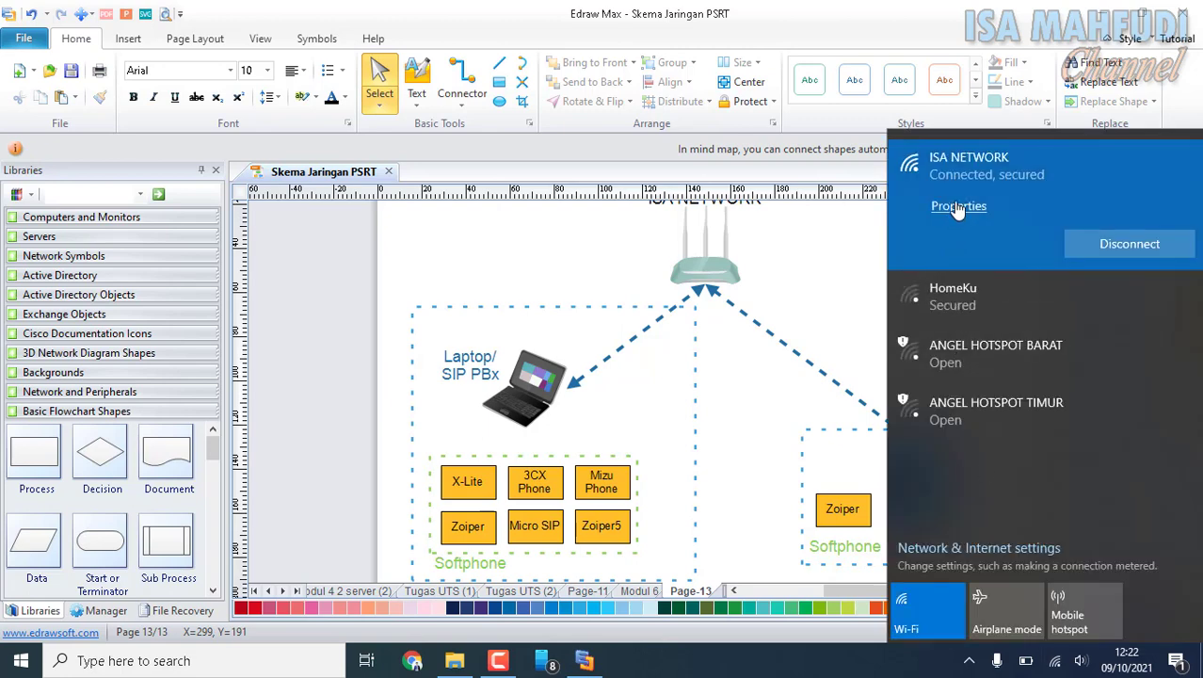
click(791, 266)
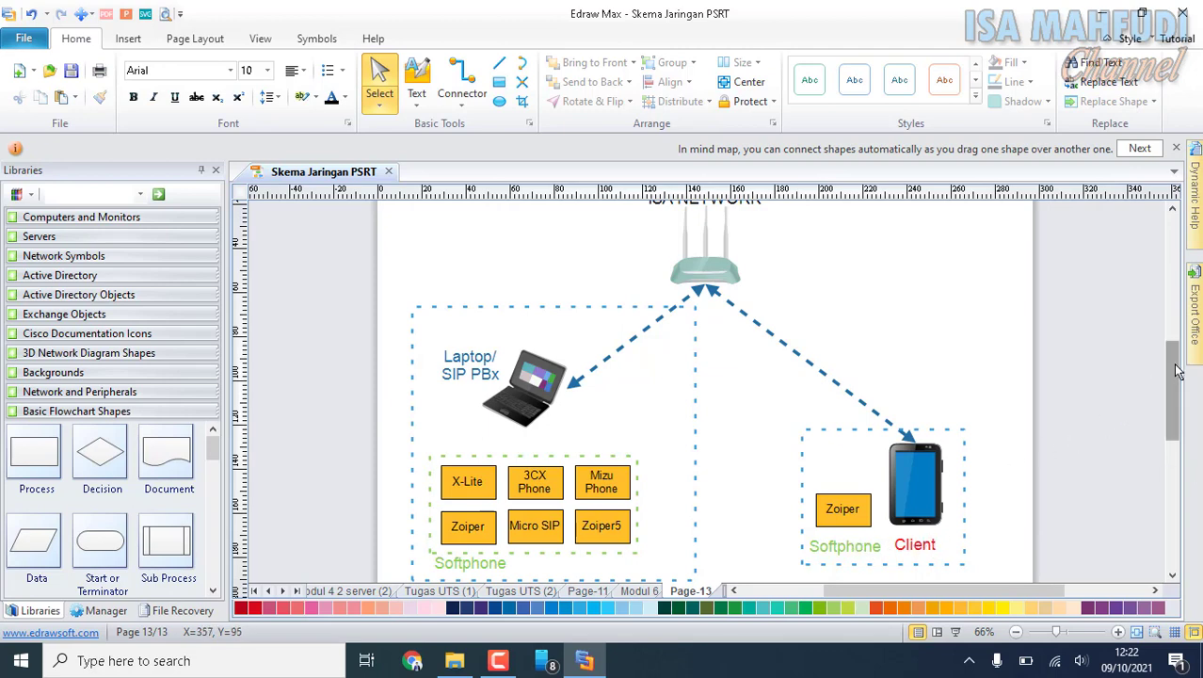
Launch the SIP PBX v3 Admin Tool from the desktop and list its existing extensions and SIP accounts.
click(1102, 13)
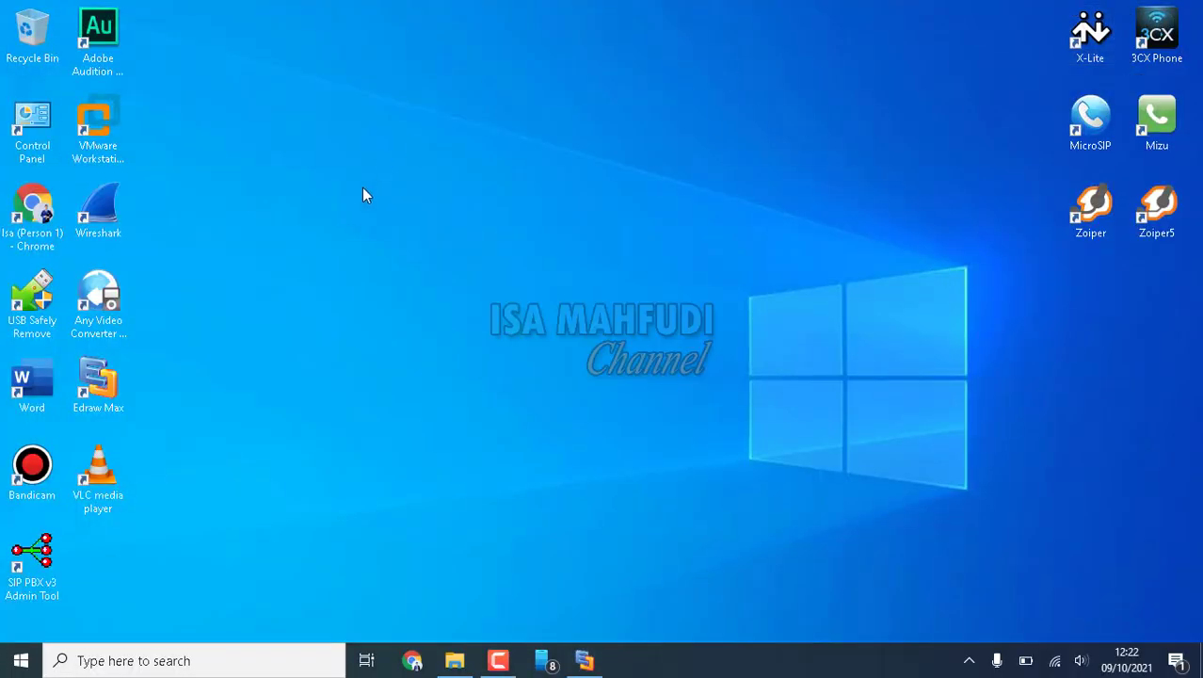
double_click(31, 563)
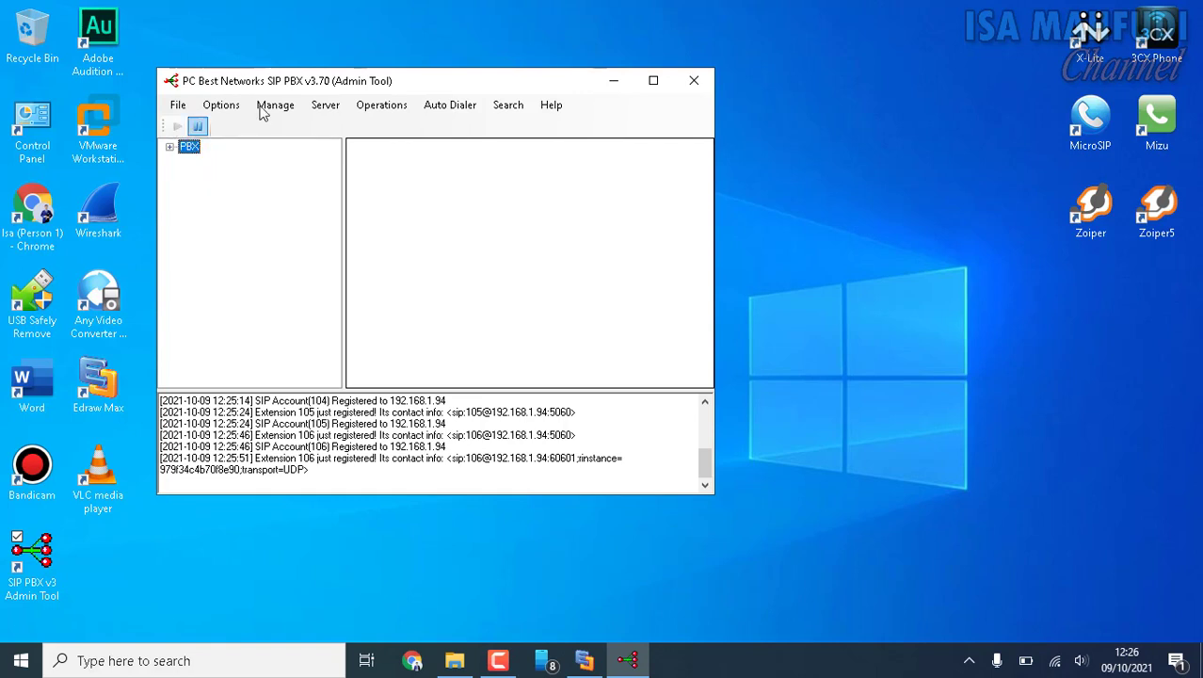
click(169, 147)
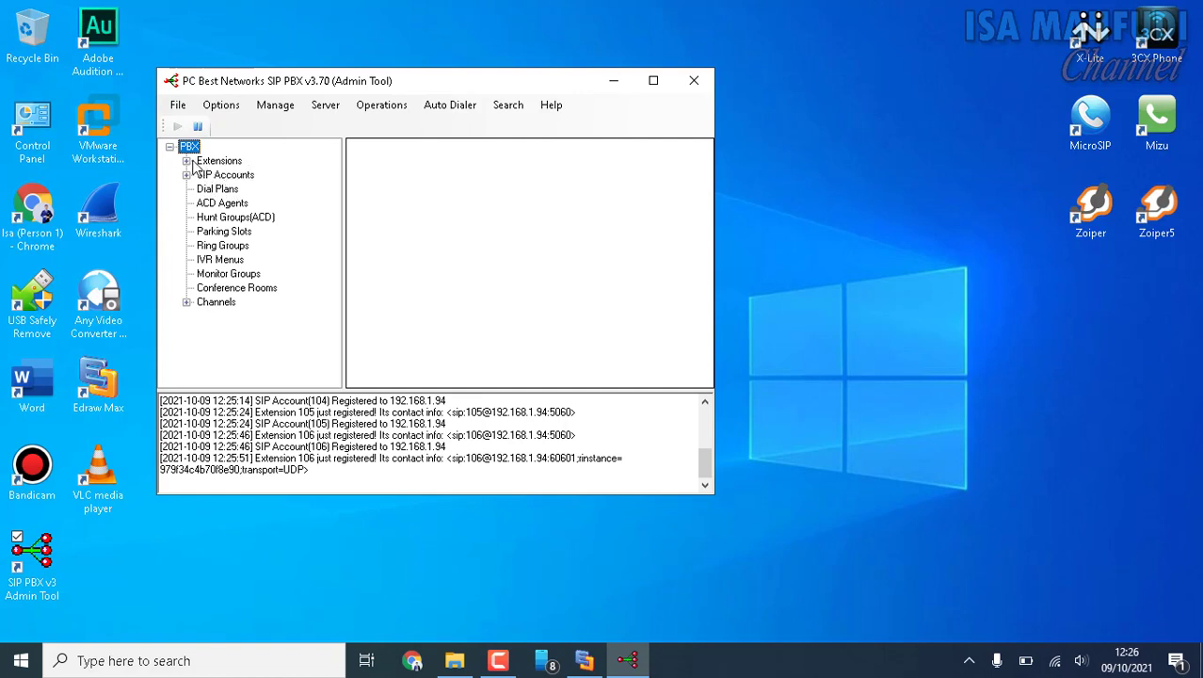
click(186, 161)
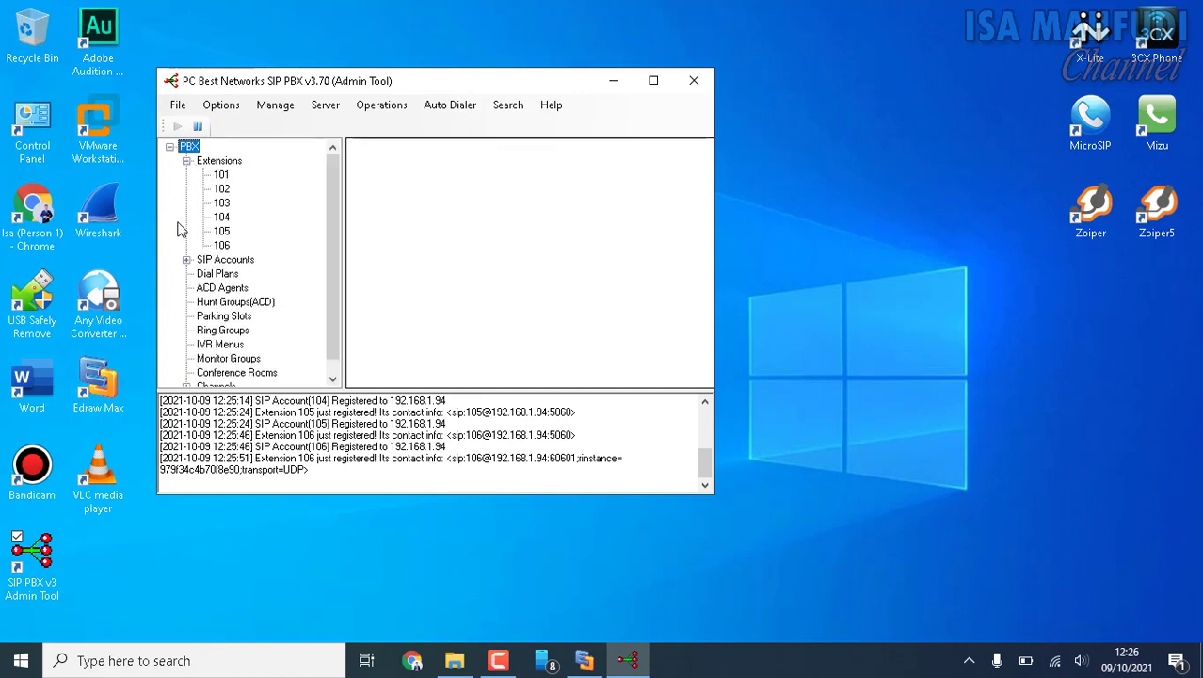
click(186, 260)
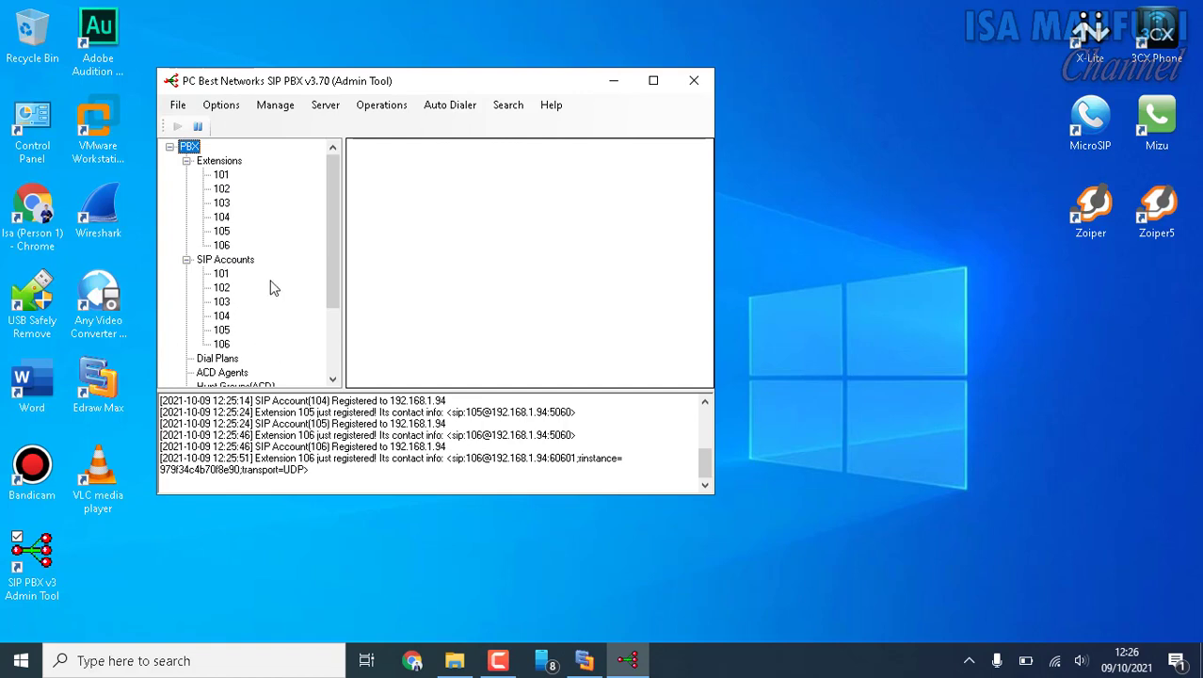
Add extension 111 with user name USER 1 and a registration password, keeping the Normal extension type.
click(231, 110)
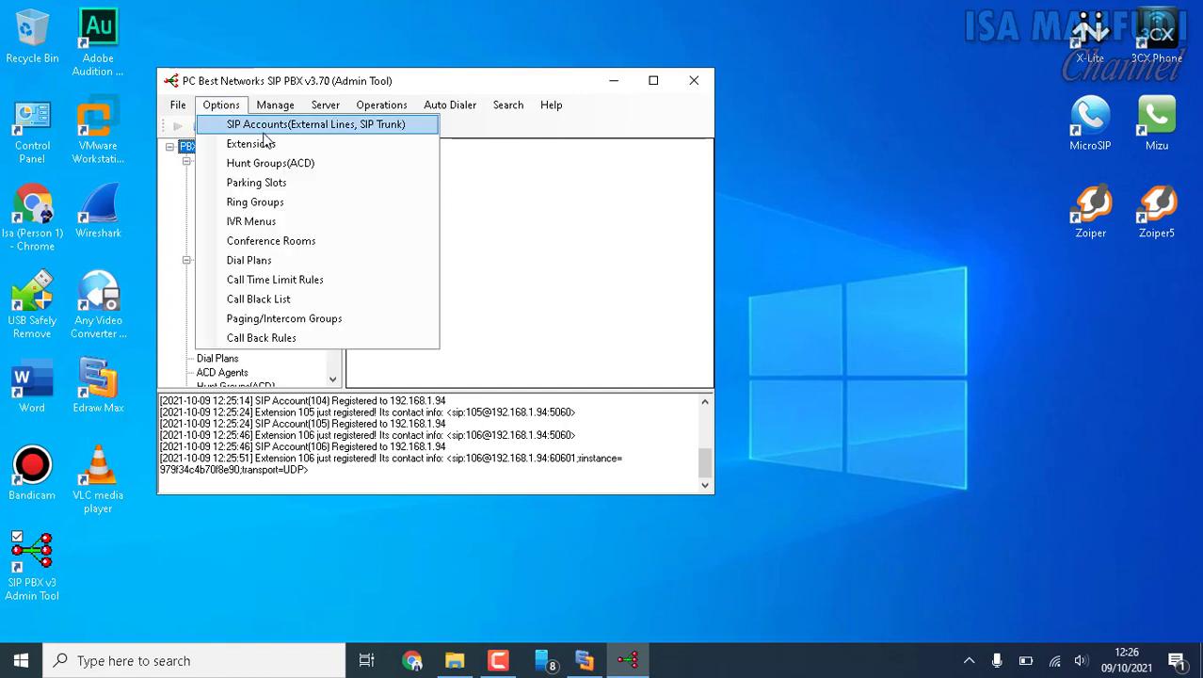
click(259, 143)
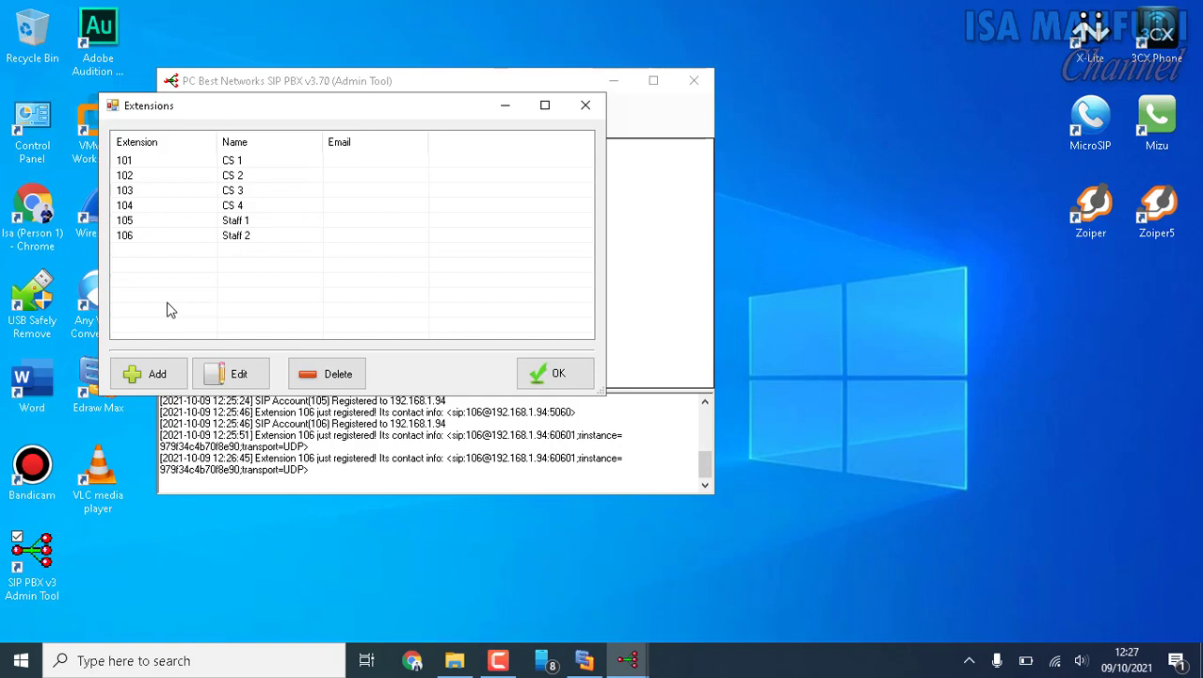
click(152, 374)
click(261, 200)
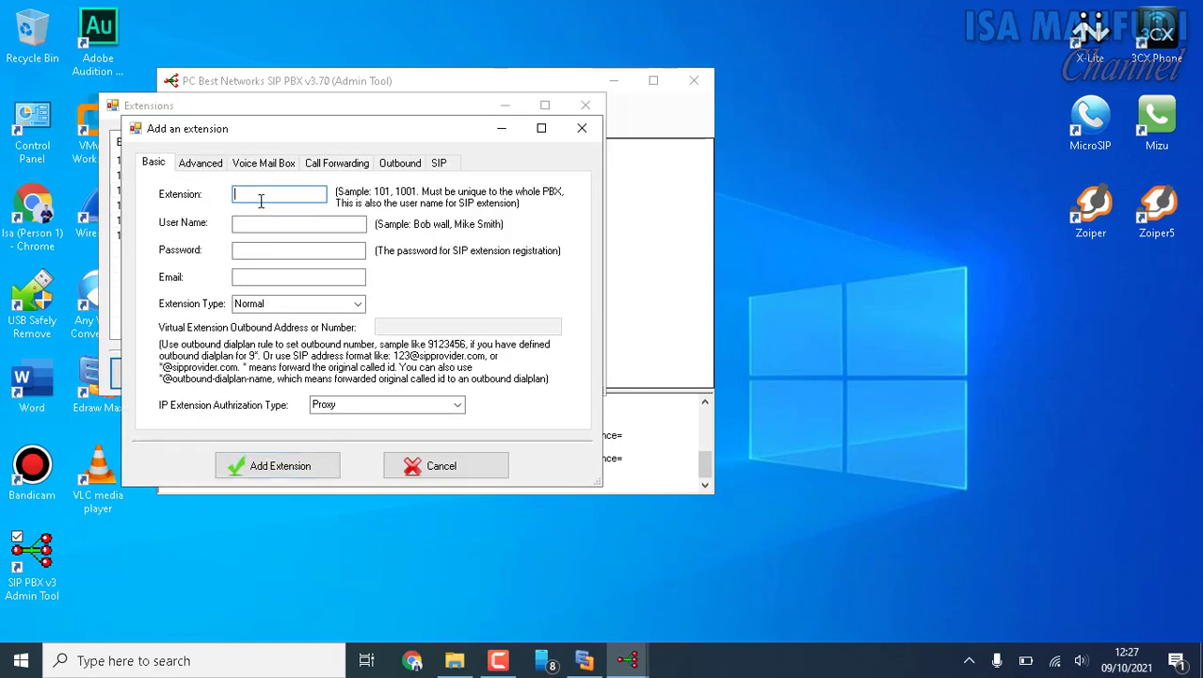
text(111)
key(Tab)
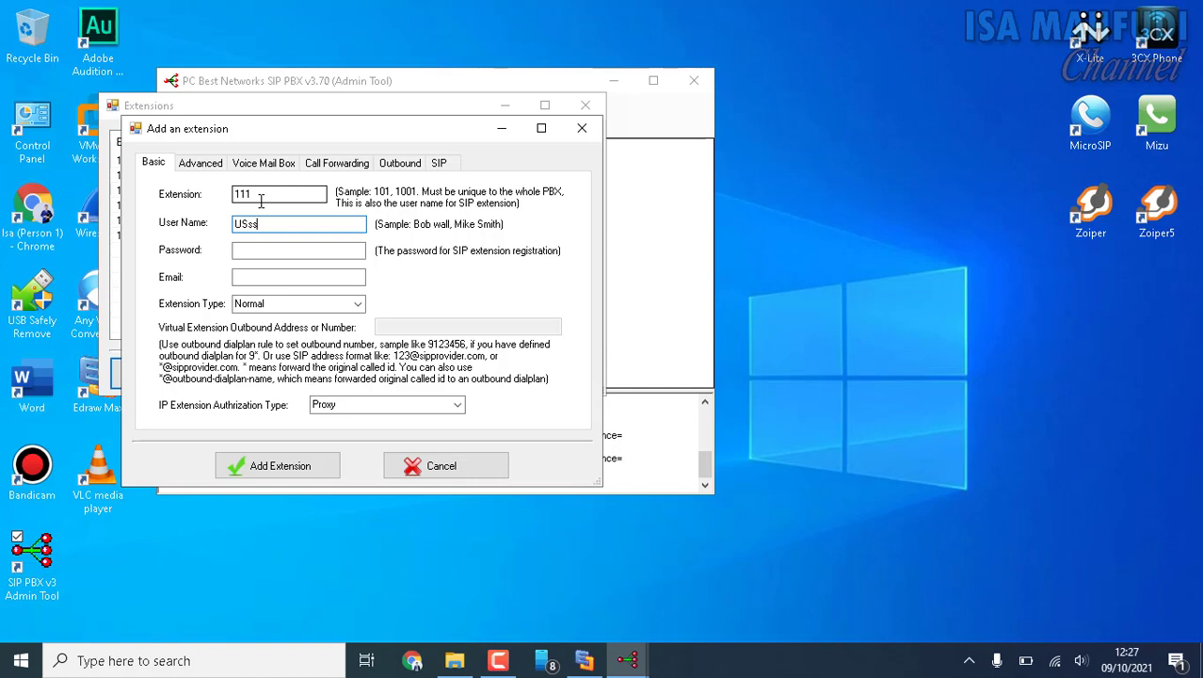
key(Tab)
key(Tab)
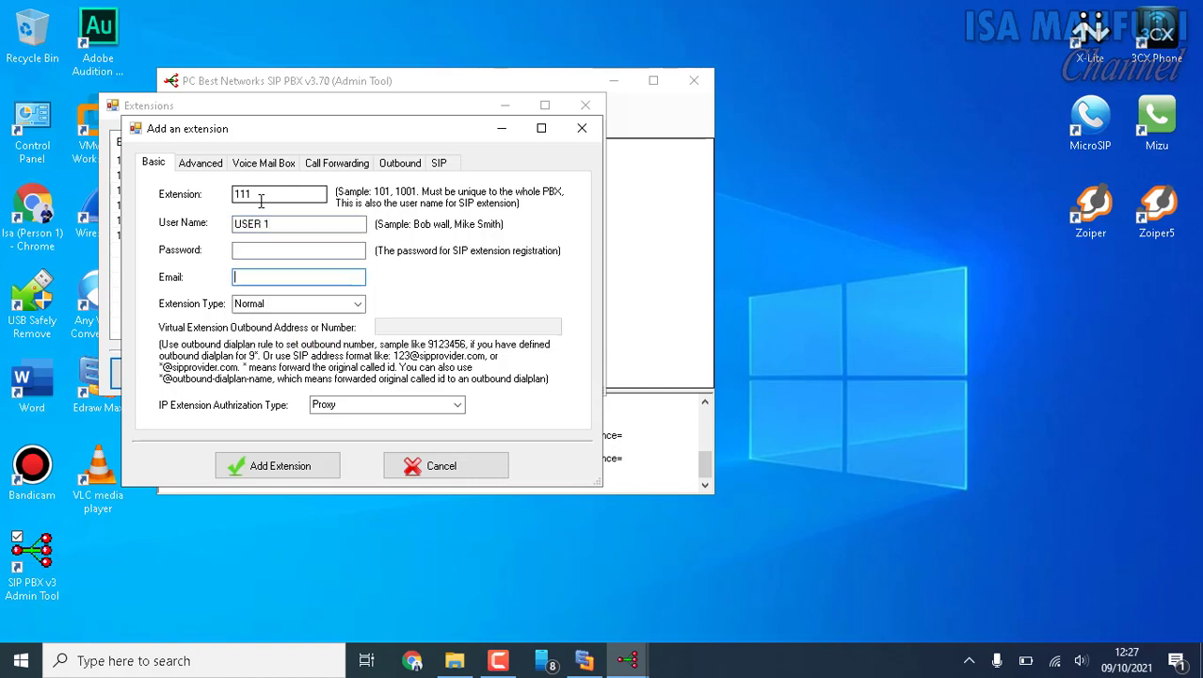
click(280, 250)
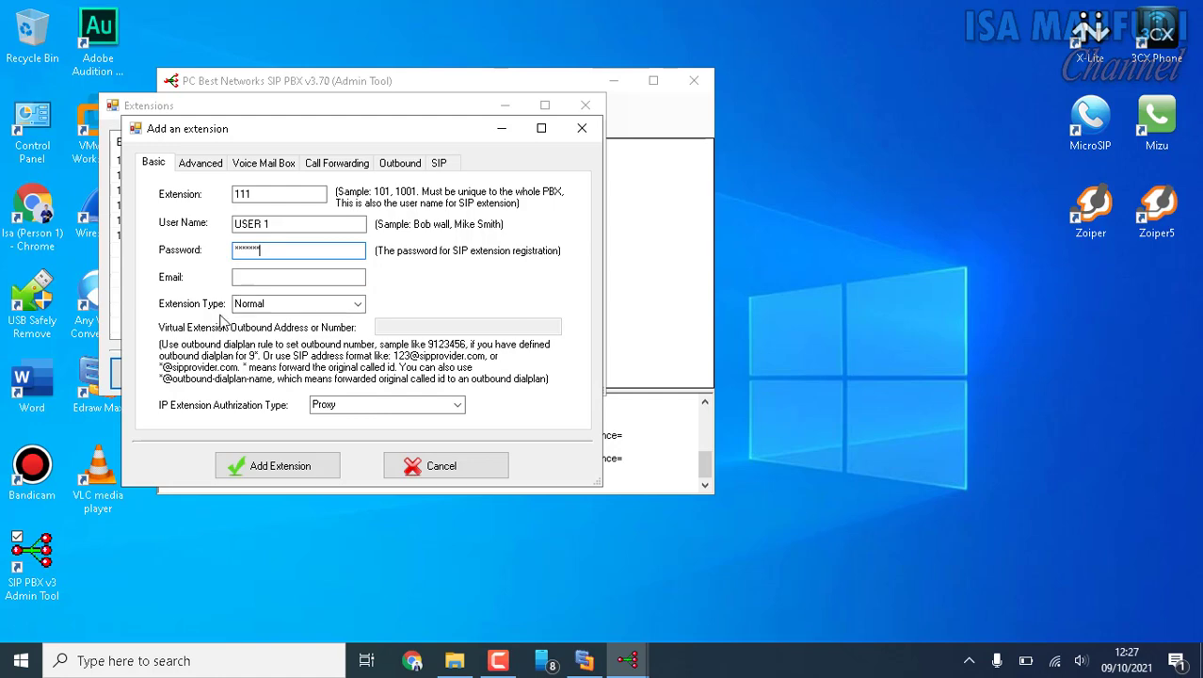
click(285, 467)
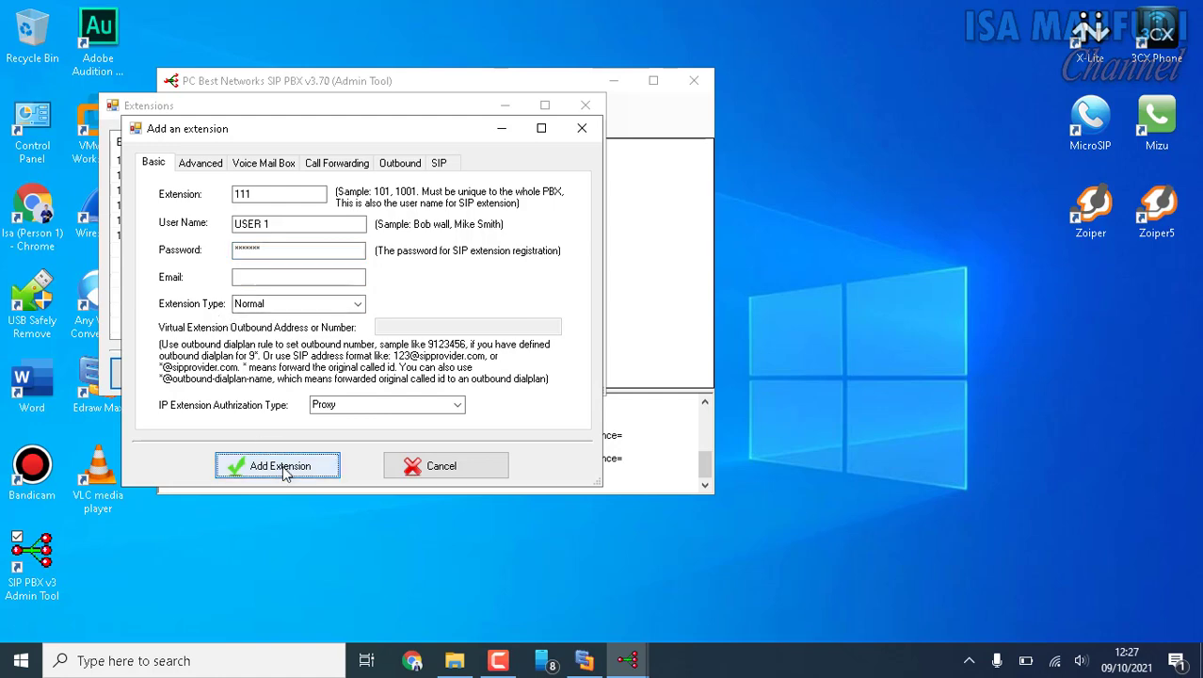
Add extension 112 with user name USER 2 and a registration password, and close the extension list.
click(155, 375)
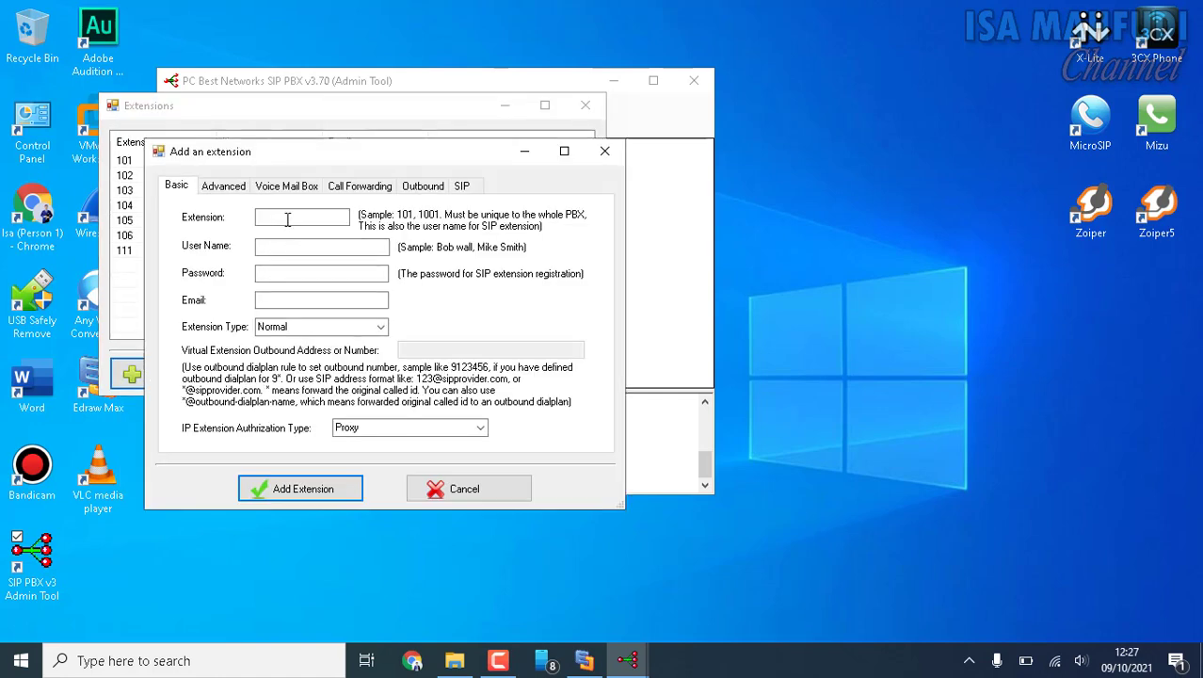
key(Tab)
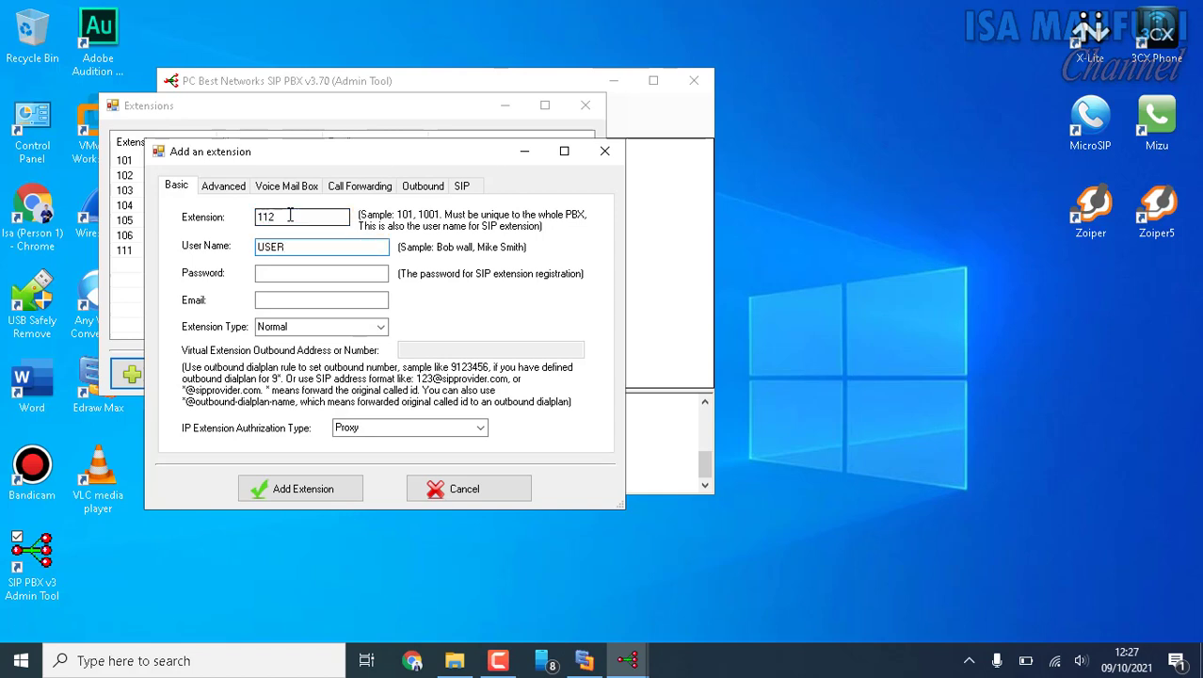
key(Tab)
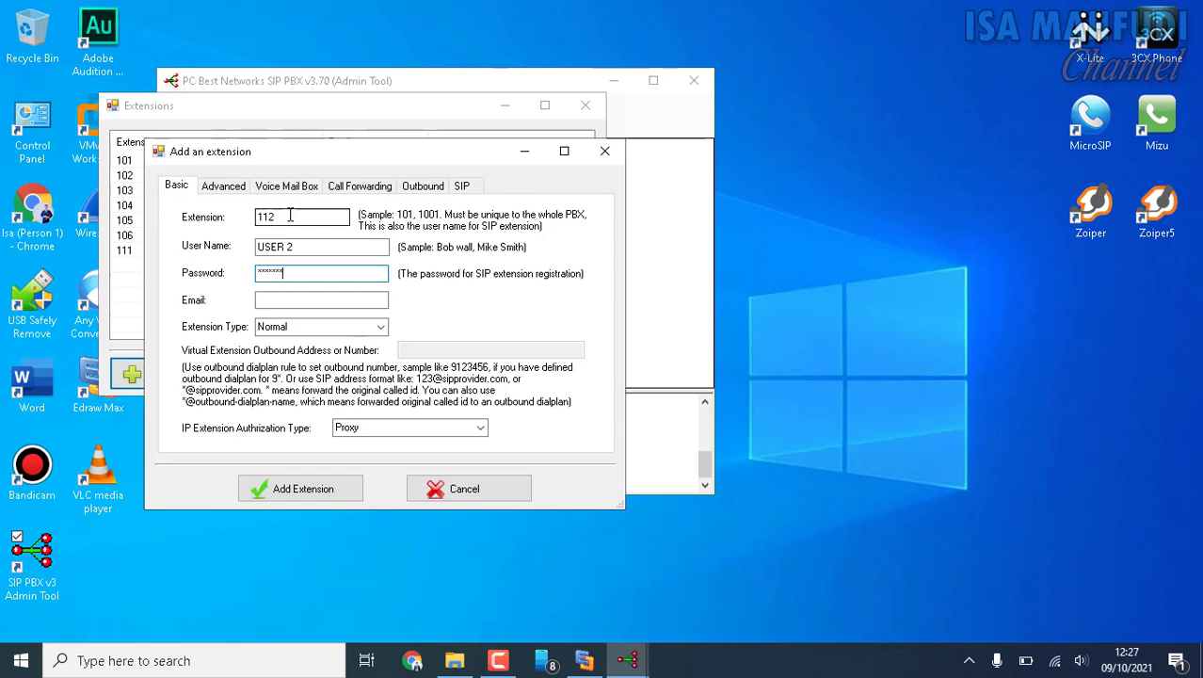
click(333, 499)
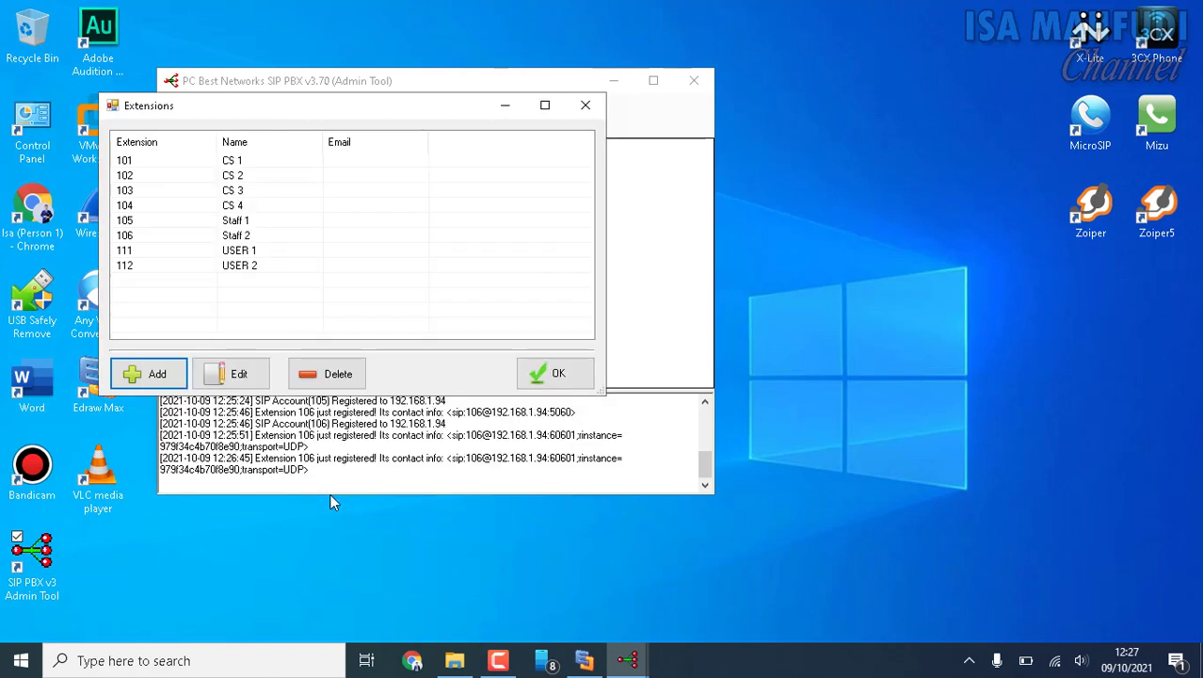
click(554, 377)
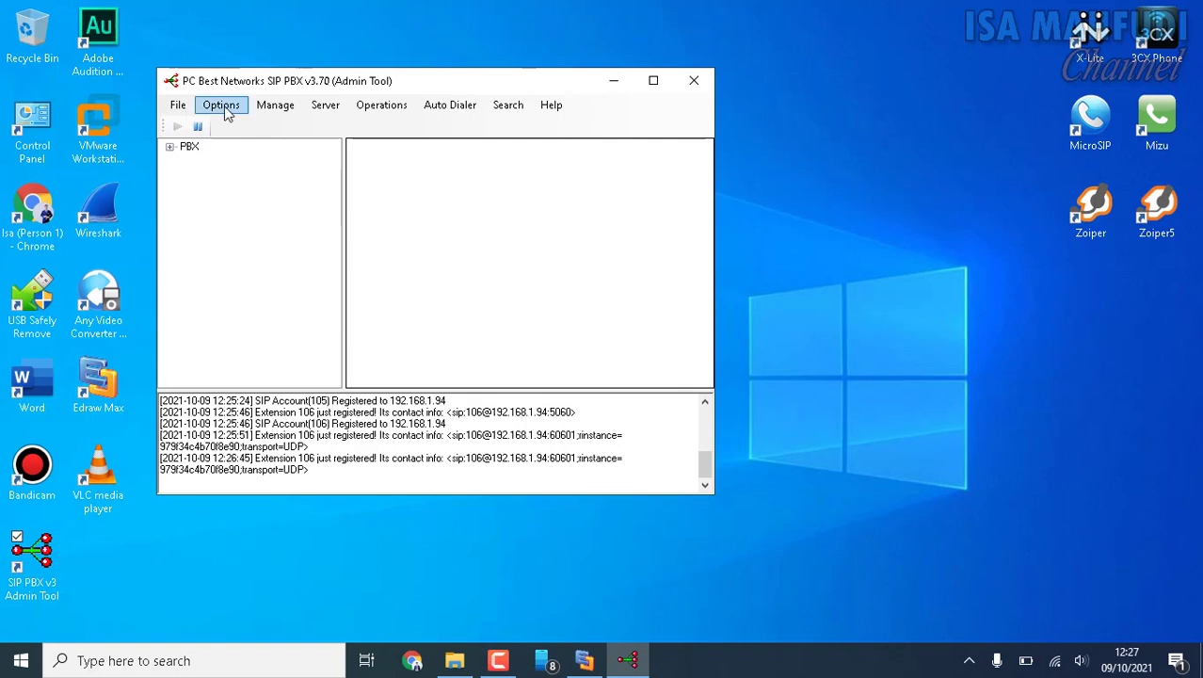
Try to delete the Client 1 SIP account with user name 101, and close the SIP account list.
click(226, 111)
click(232, 124)
click(69, 190)
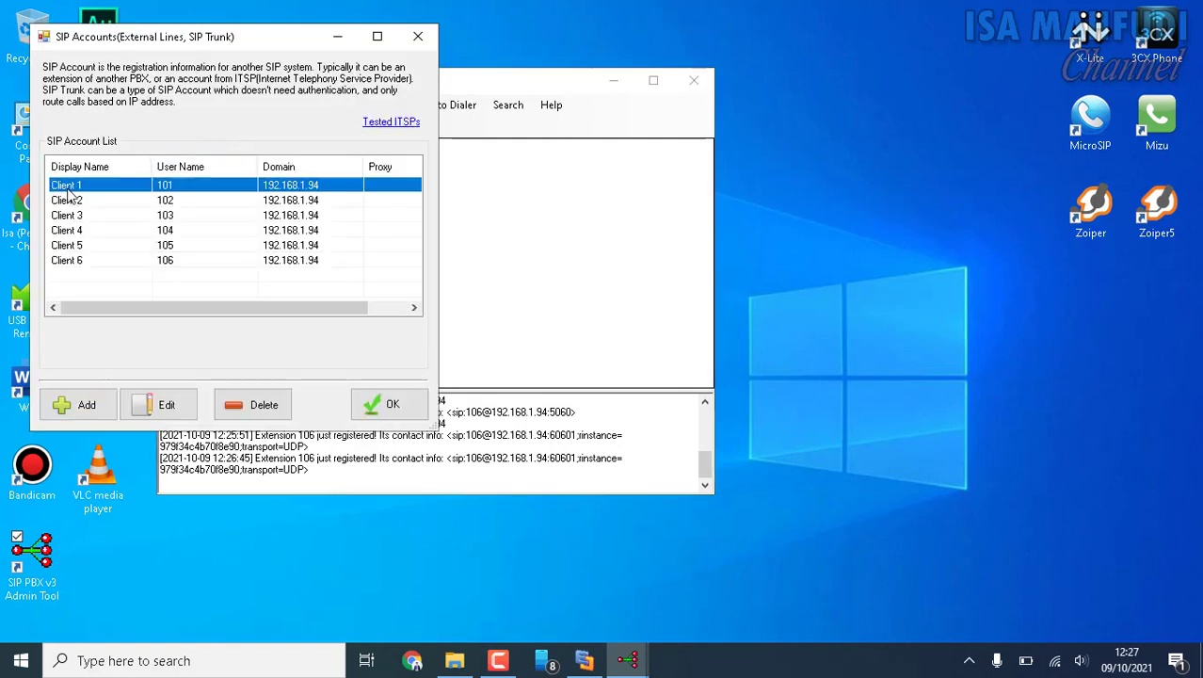
click(252, 405)
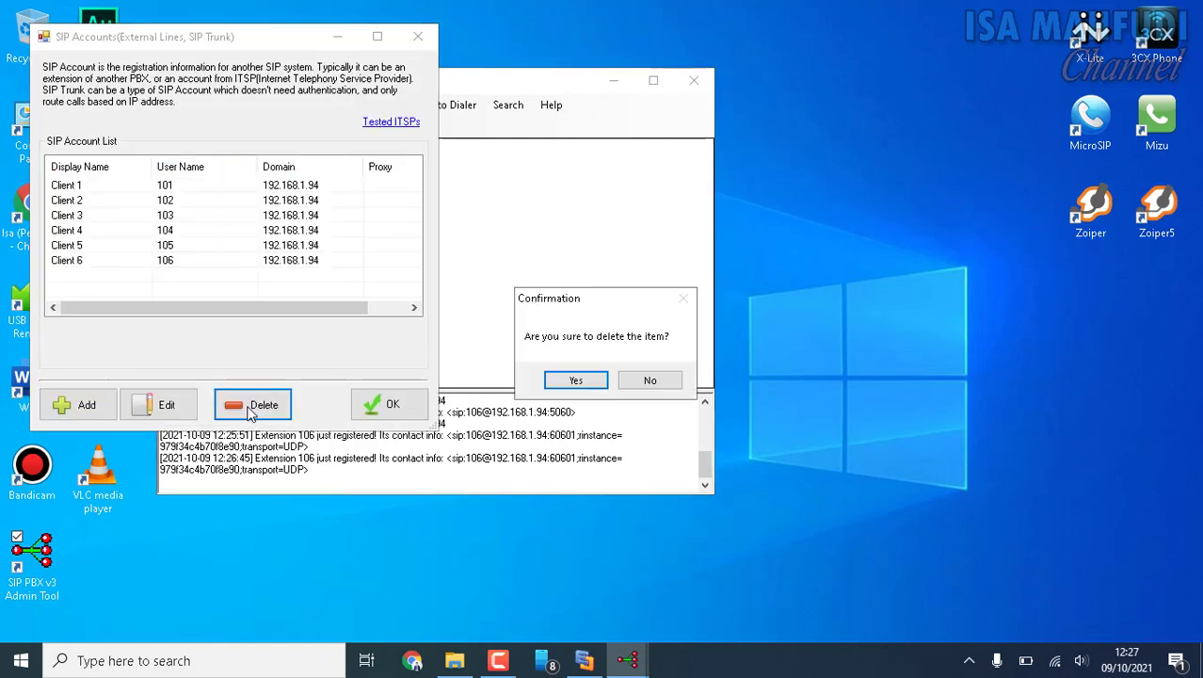
click(572, 380)
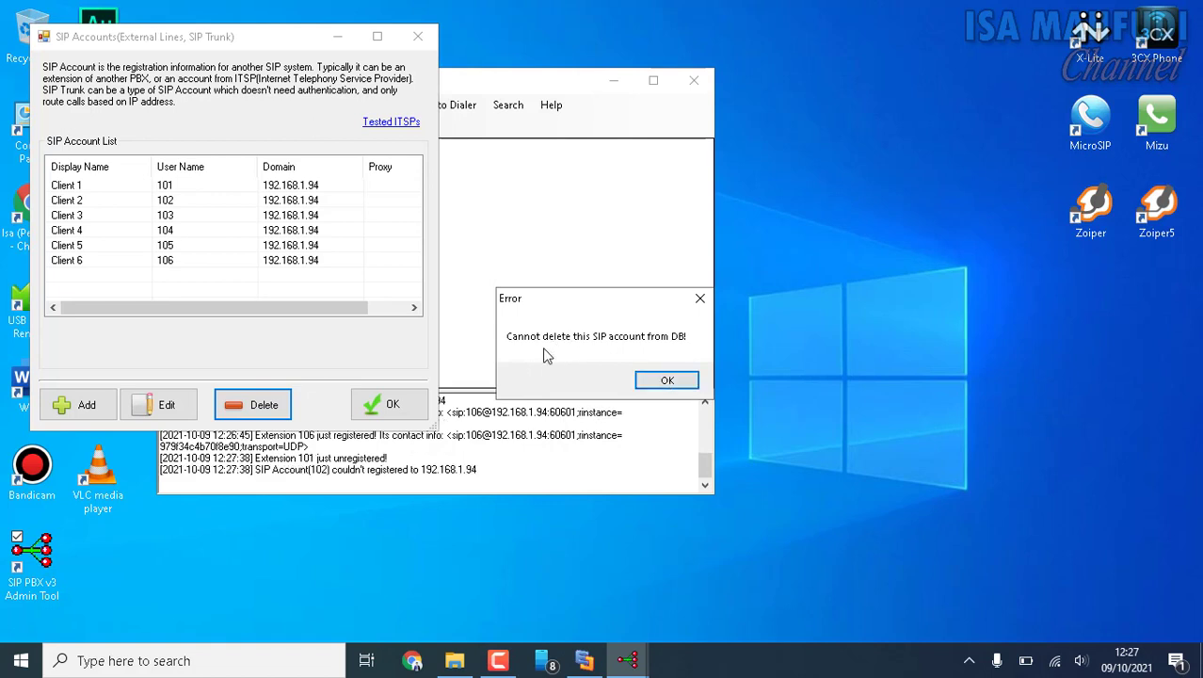
click(666, 380)
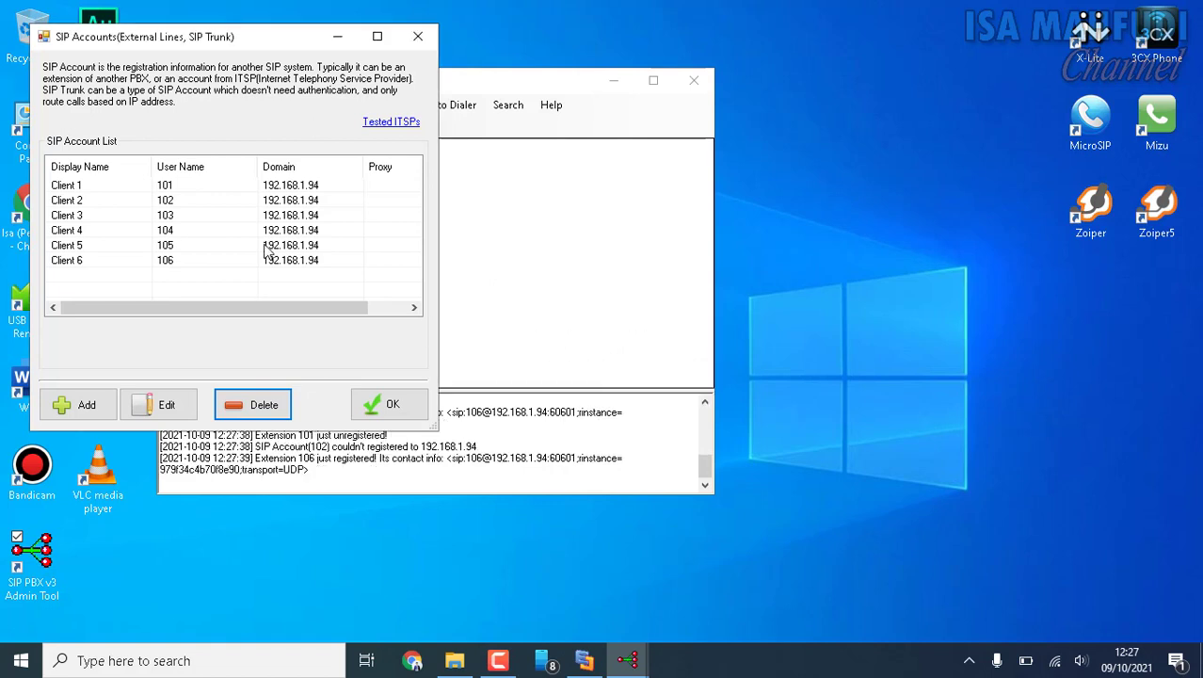
click(169, 190)
click(172, 201)
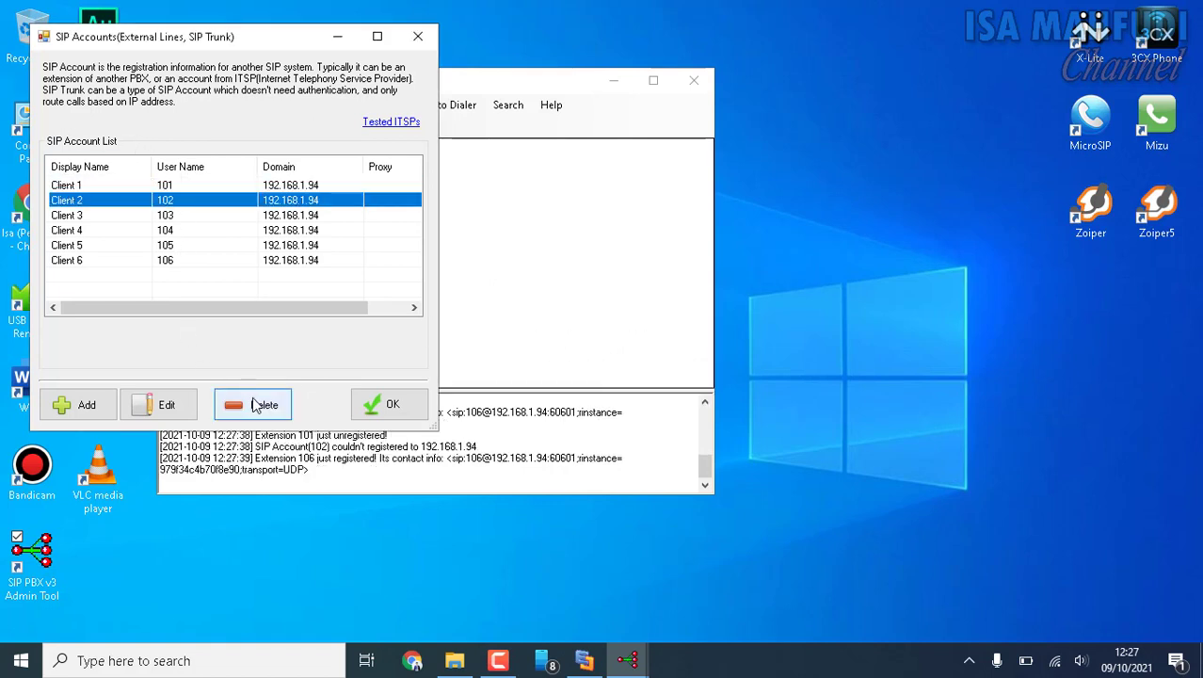
drag(276, 43, 744, 102)
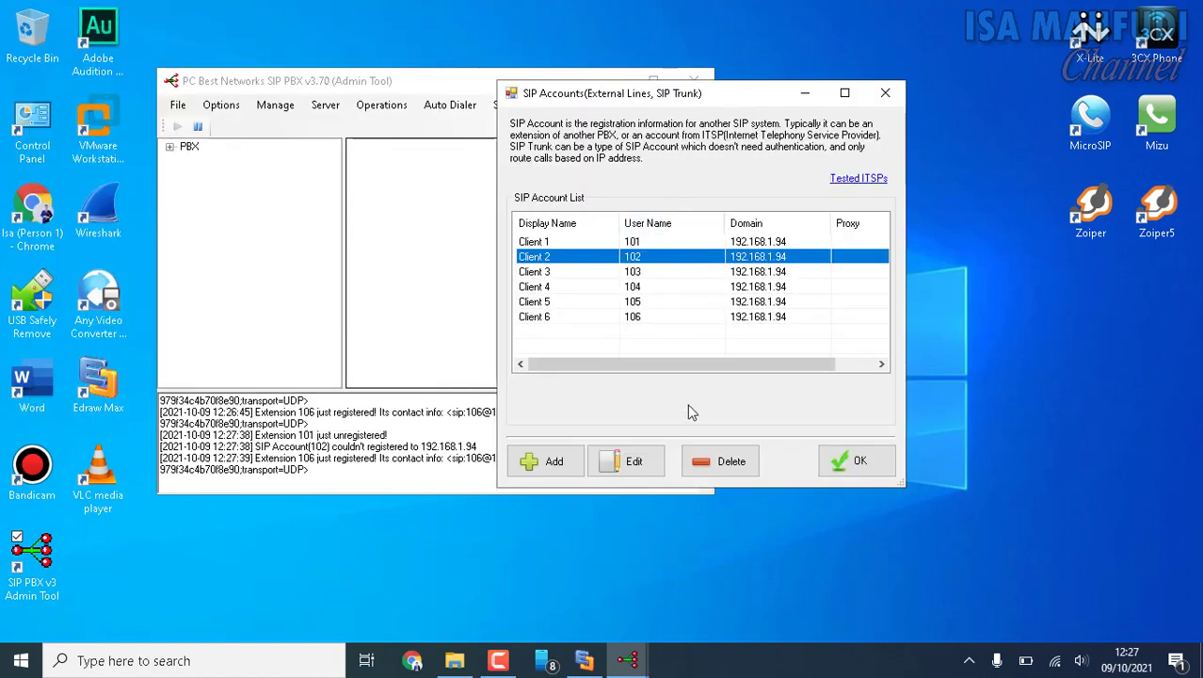
click(871, 459)
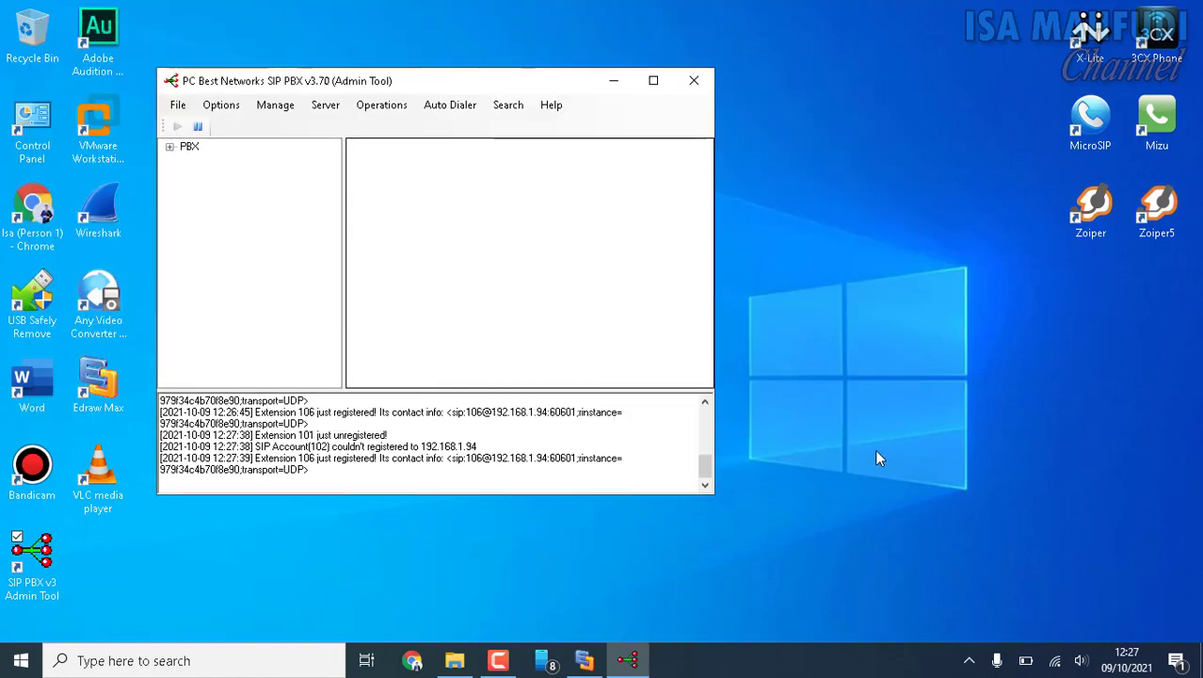
Display the SIP accounts in the PBX tree with their registration status.
click(170, 147)
double_click(226, 175)
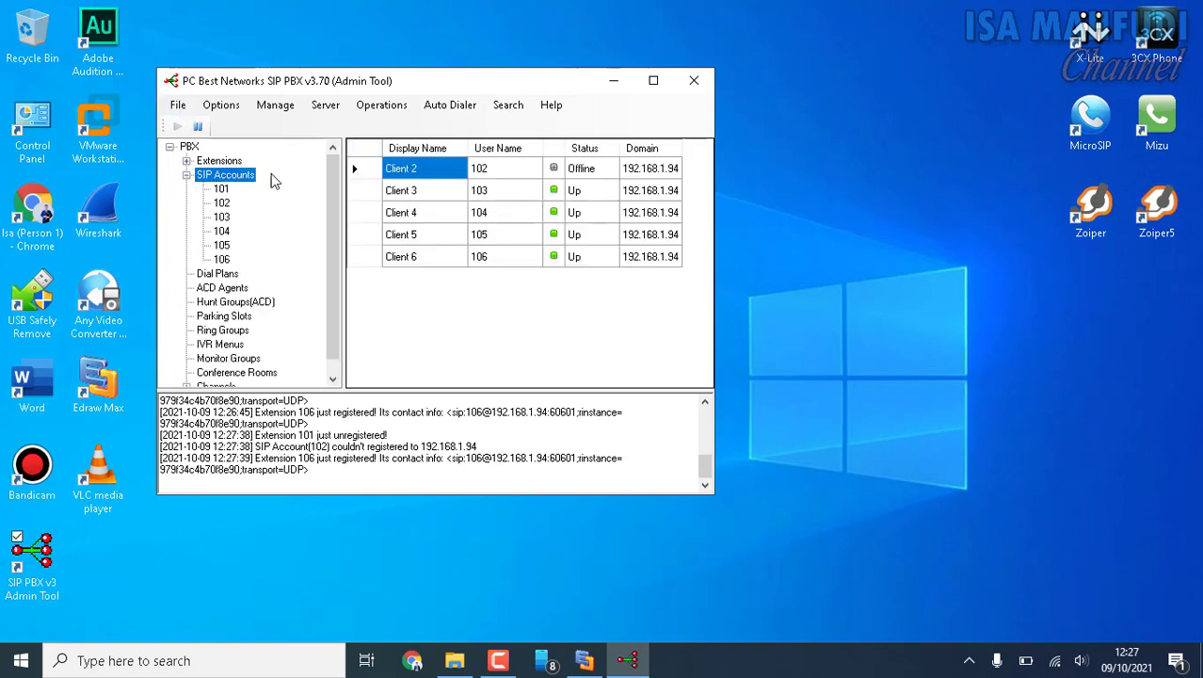
Reopen the SIP account list and try to delete the Client 2 account with user name 102.
click(233, 109)
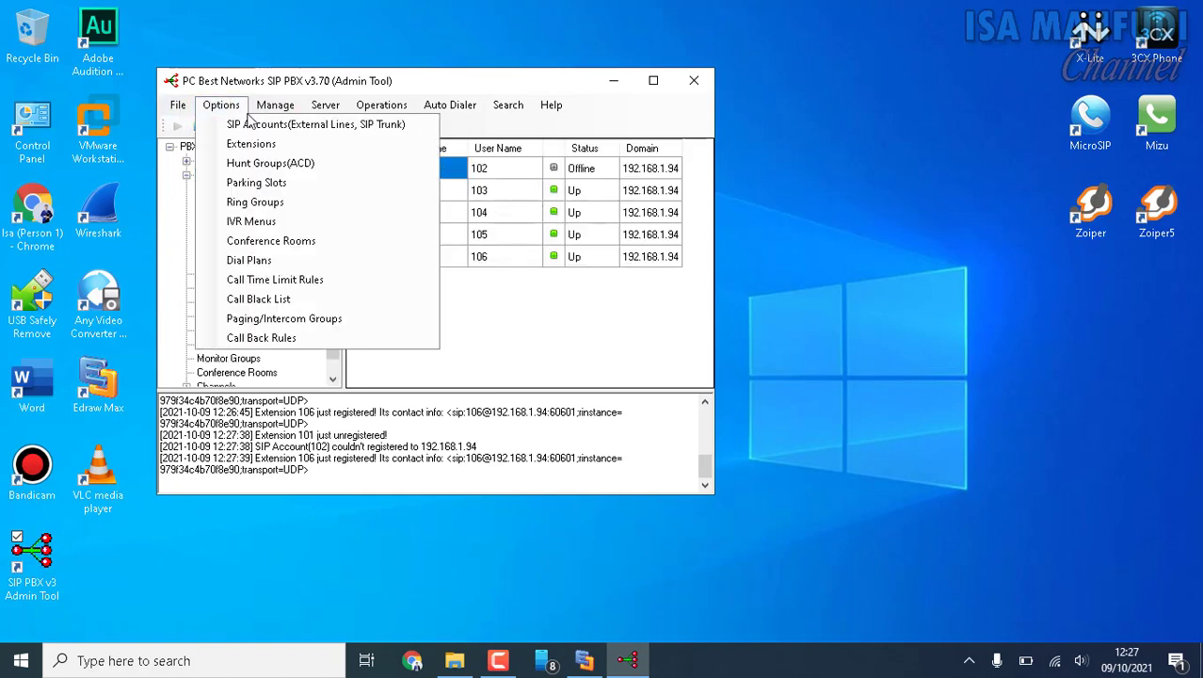
click(260, 128)
drag(216, 68, 788, 154)
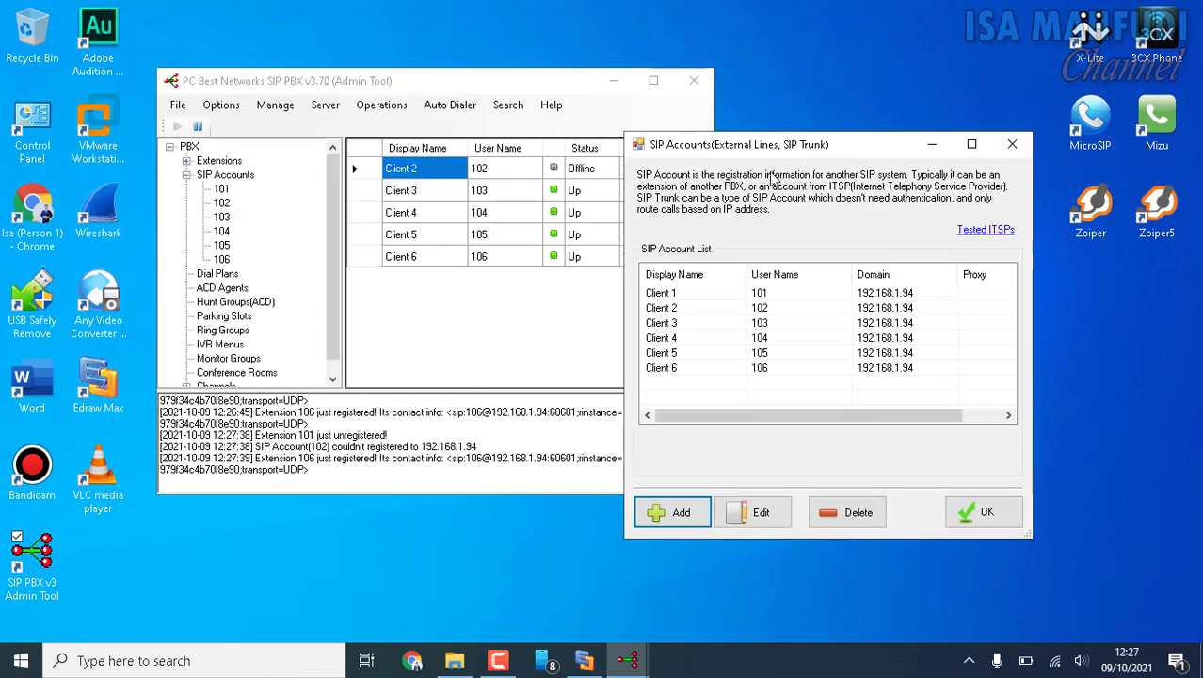
click(675, 300)
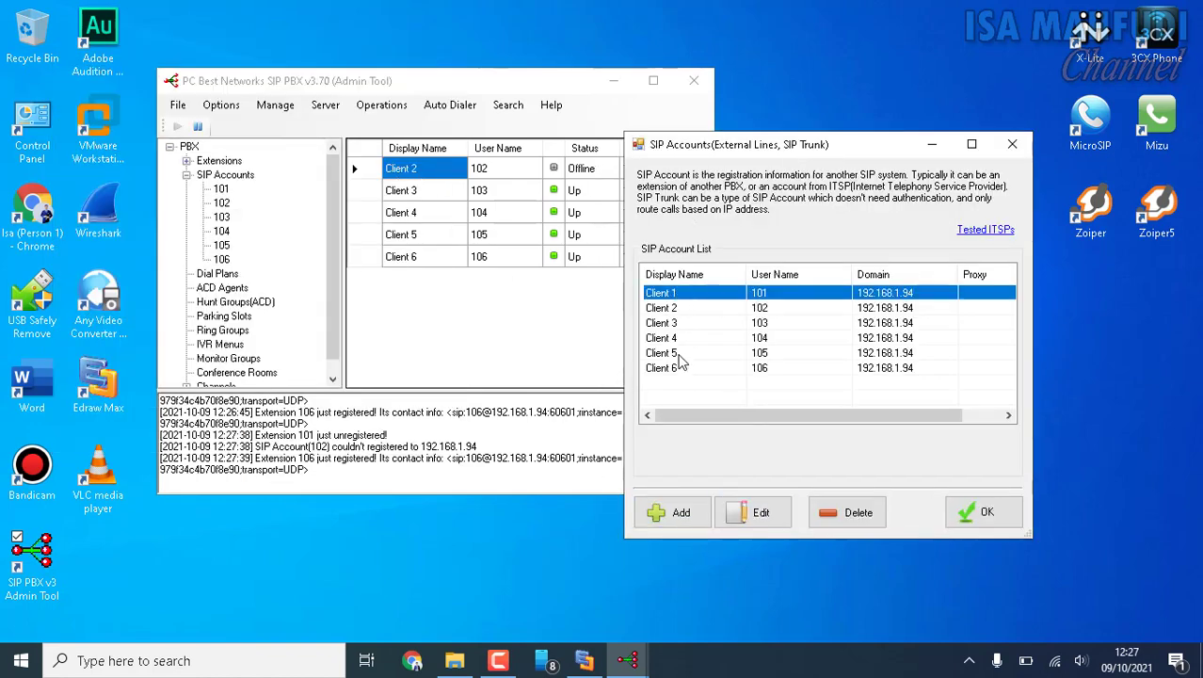
click(665, 309)
click(857, 512)
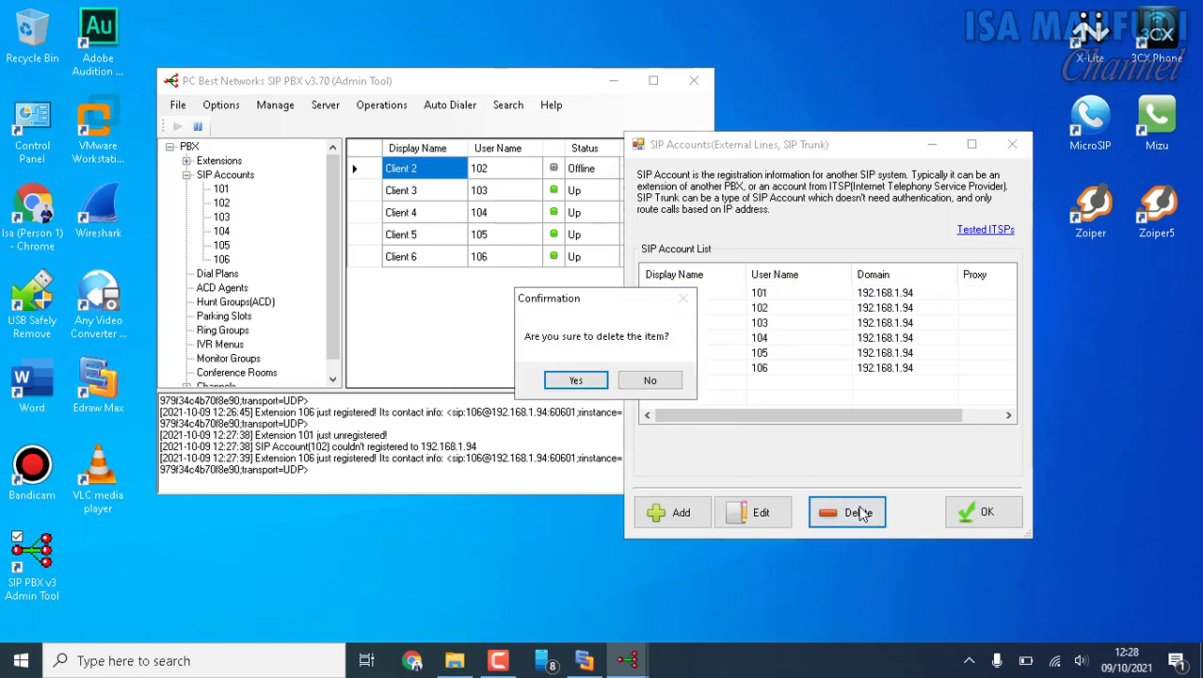
click(595, 381)
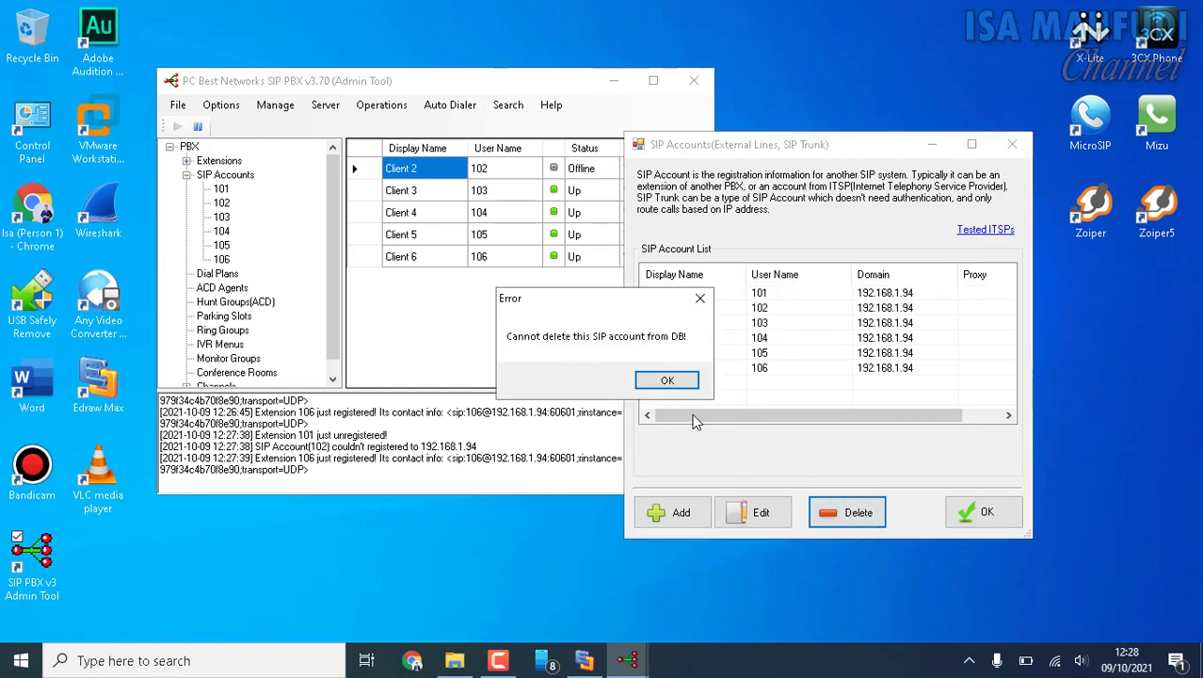
click(668, 381)
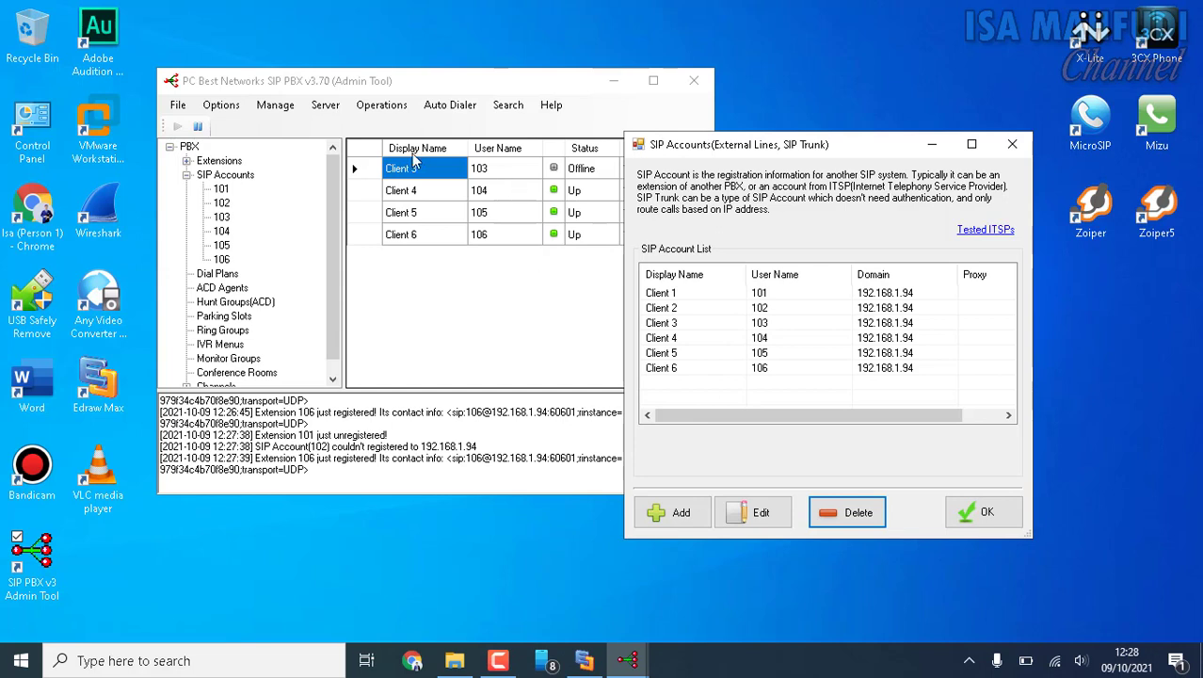
Try to delete the Client 3 and Client 4 SIP accounts with user names 103 and 104.
click(684, 323)
click(852, 513)
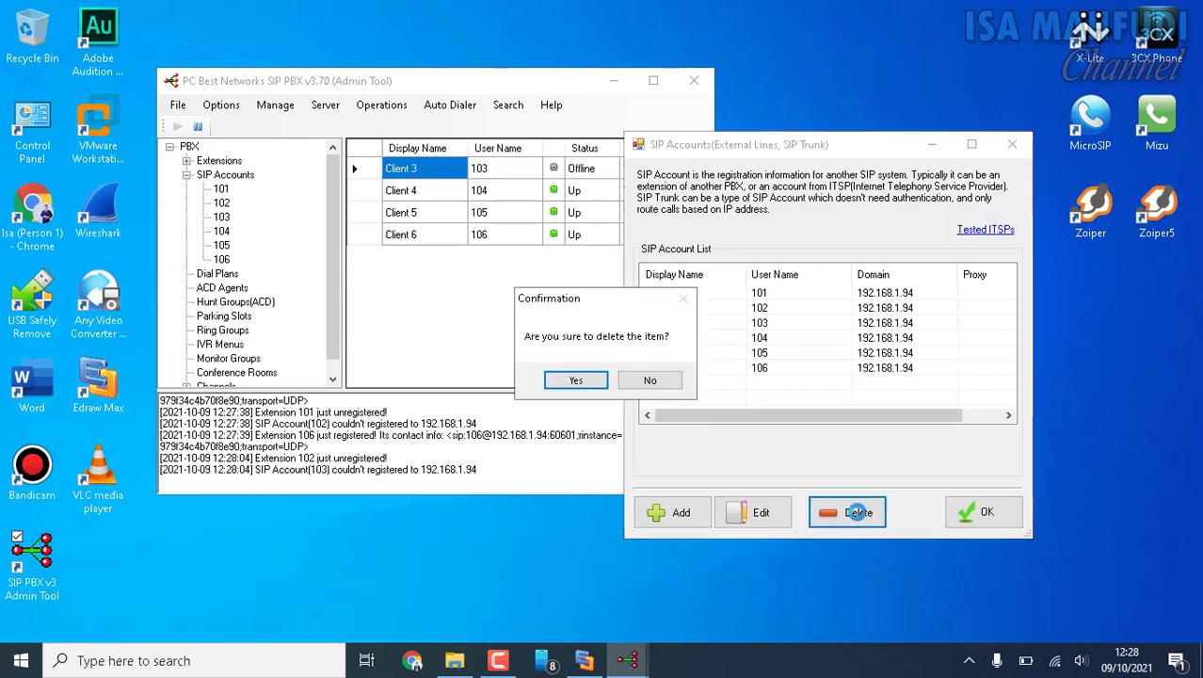
click(603, 379)
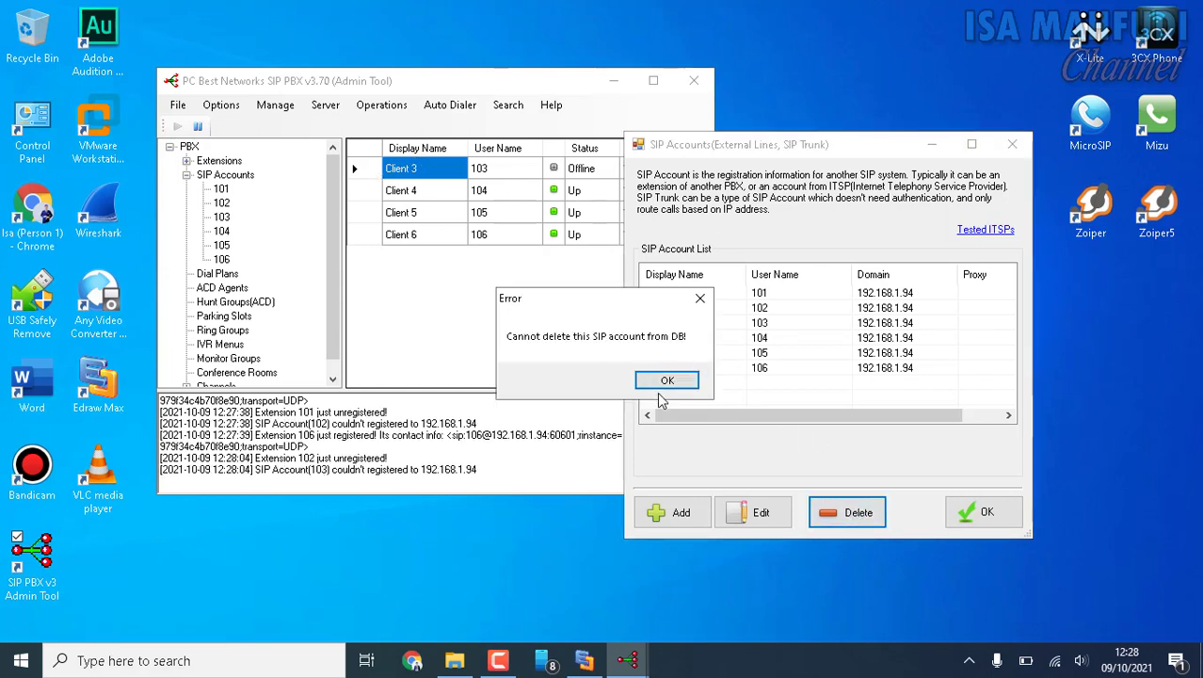
click(666, 382)
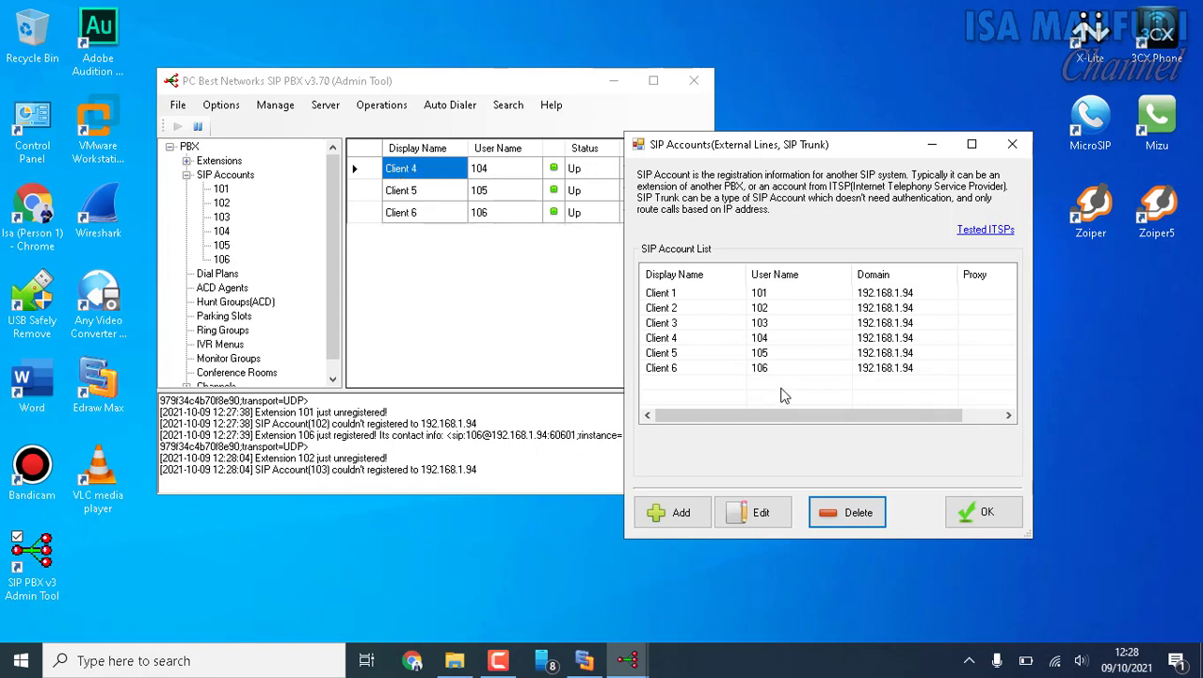
click(678, 341)
click(827, 507)
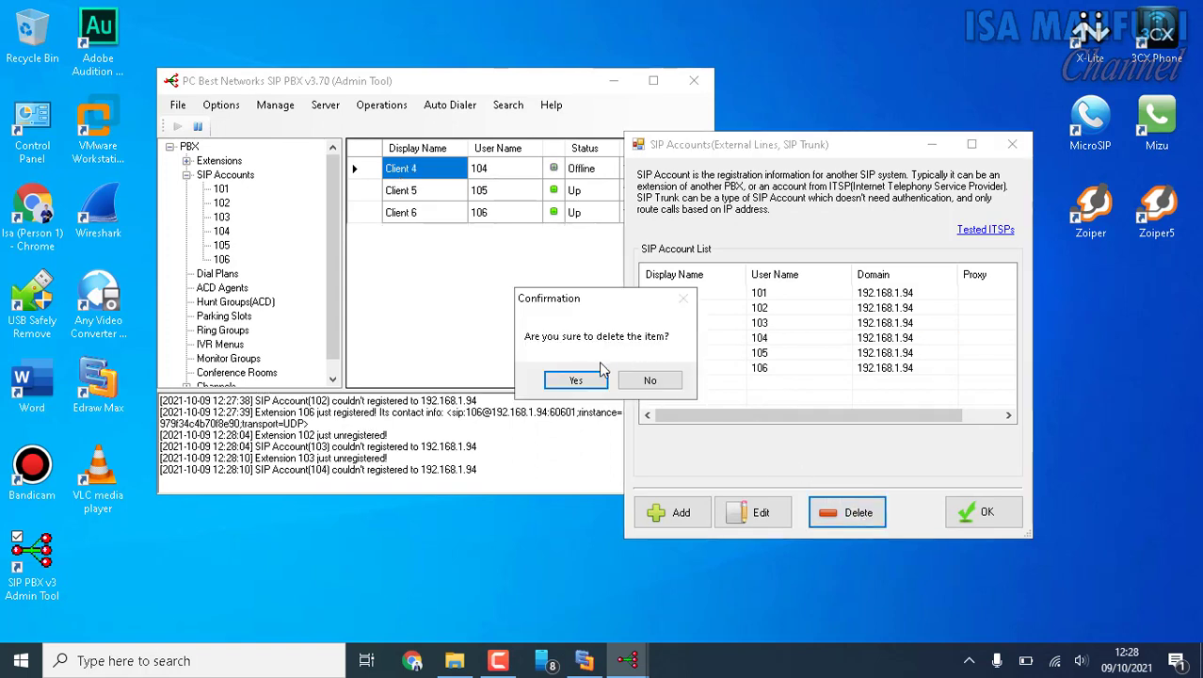
click(578, 378)
click(668, 380)
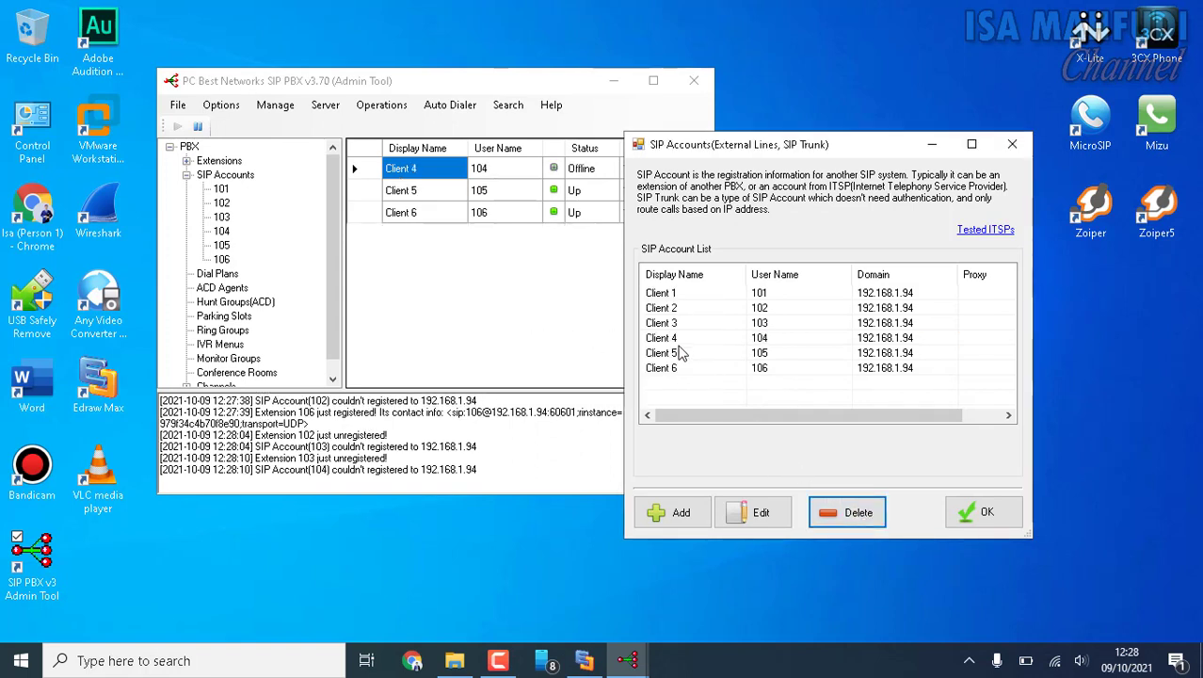
Try to delete the Client 5 and Client 6 SIP accounts with user names 105 and 106.
click(674, 352)
click(843, 510)
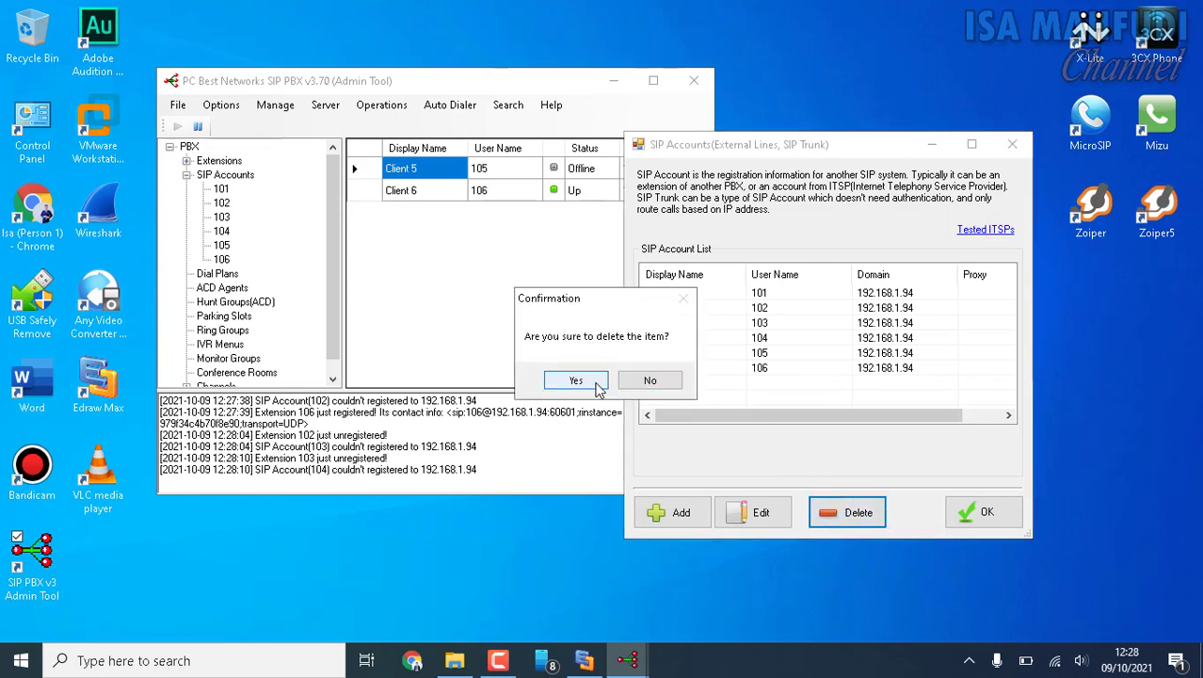
click(569, 378)
click(668, 380)
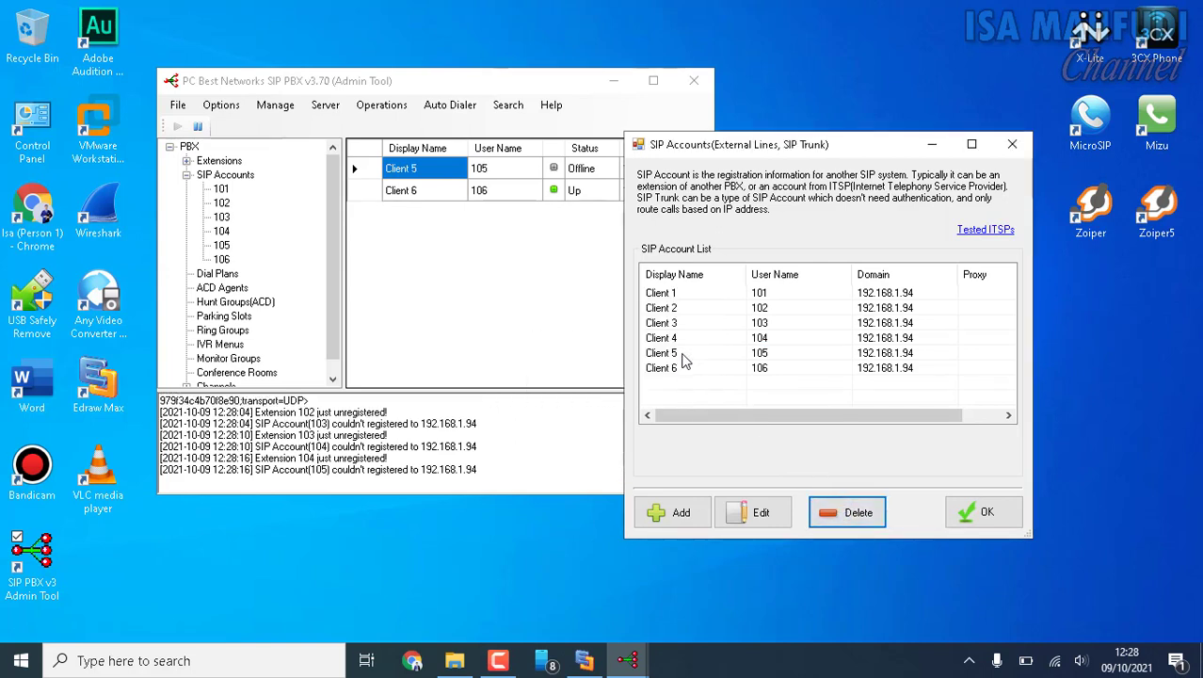
click(679, 369)
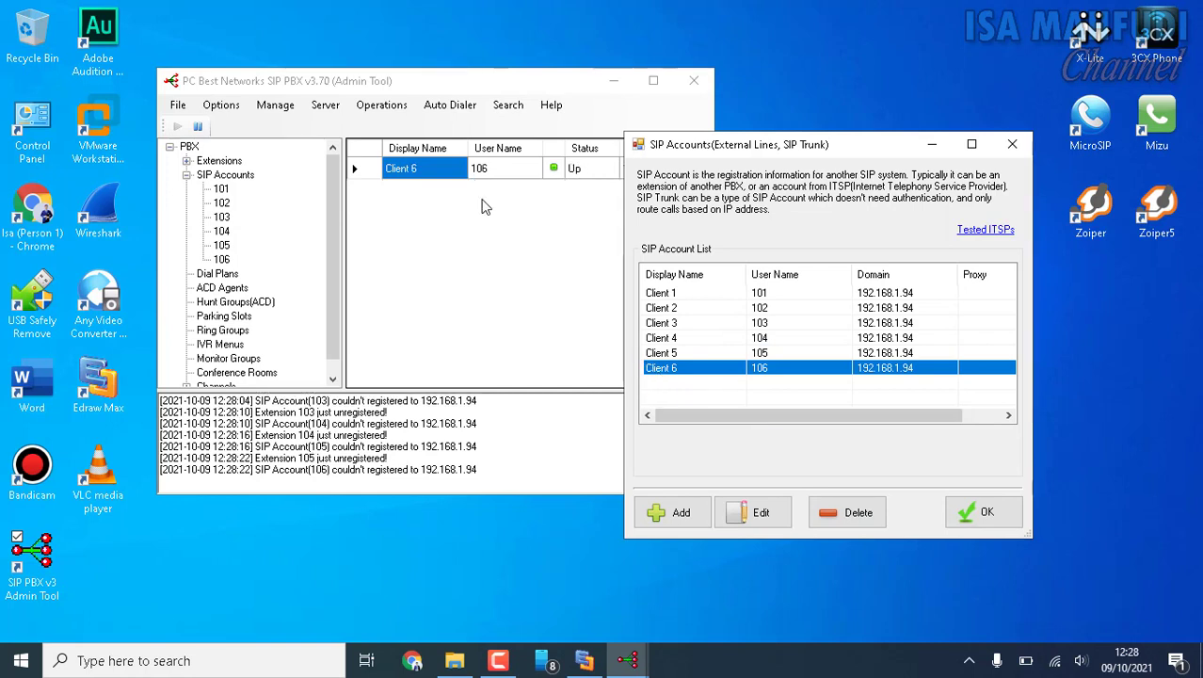
click(847, 512)
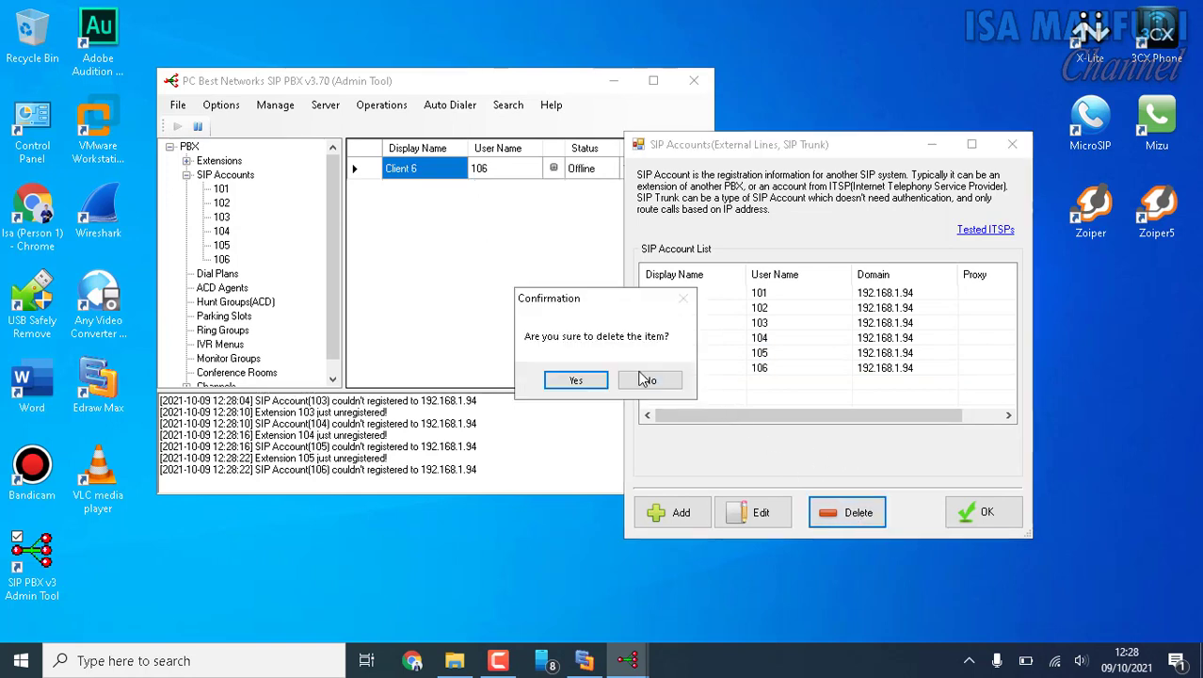
click(590, 380)
click(661, 377)
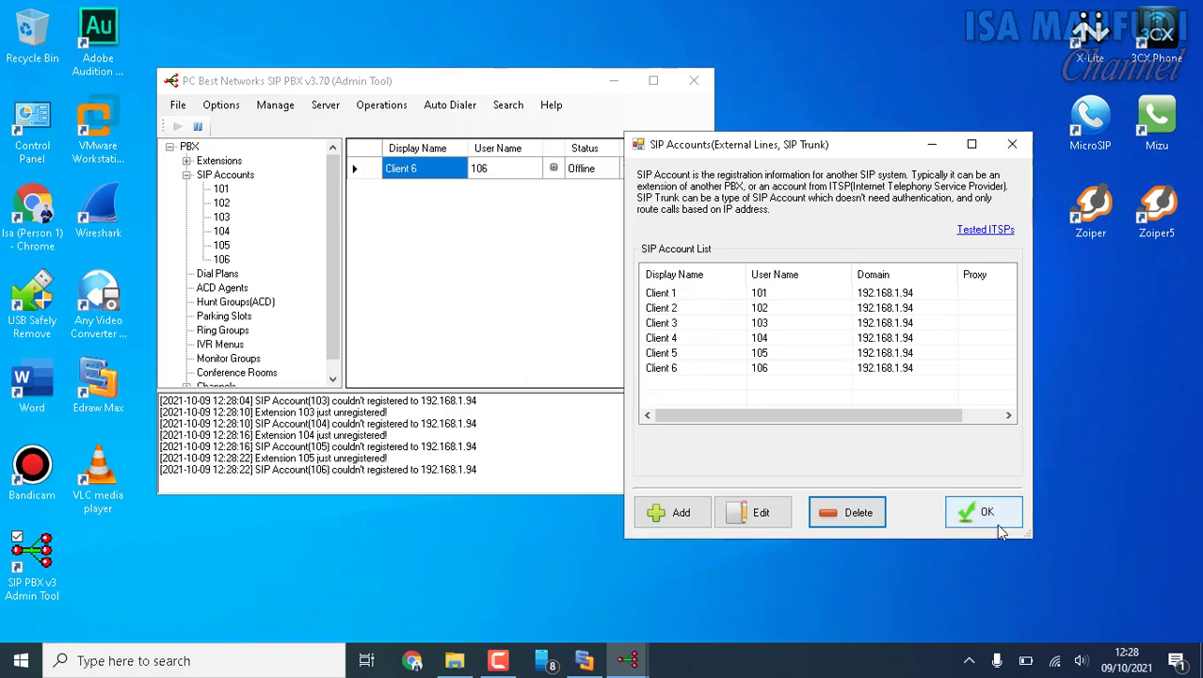
Close the SIP account list and check the SIP Accounts branch in the PBX tree.
click(985, 512)
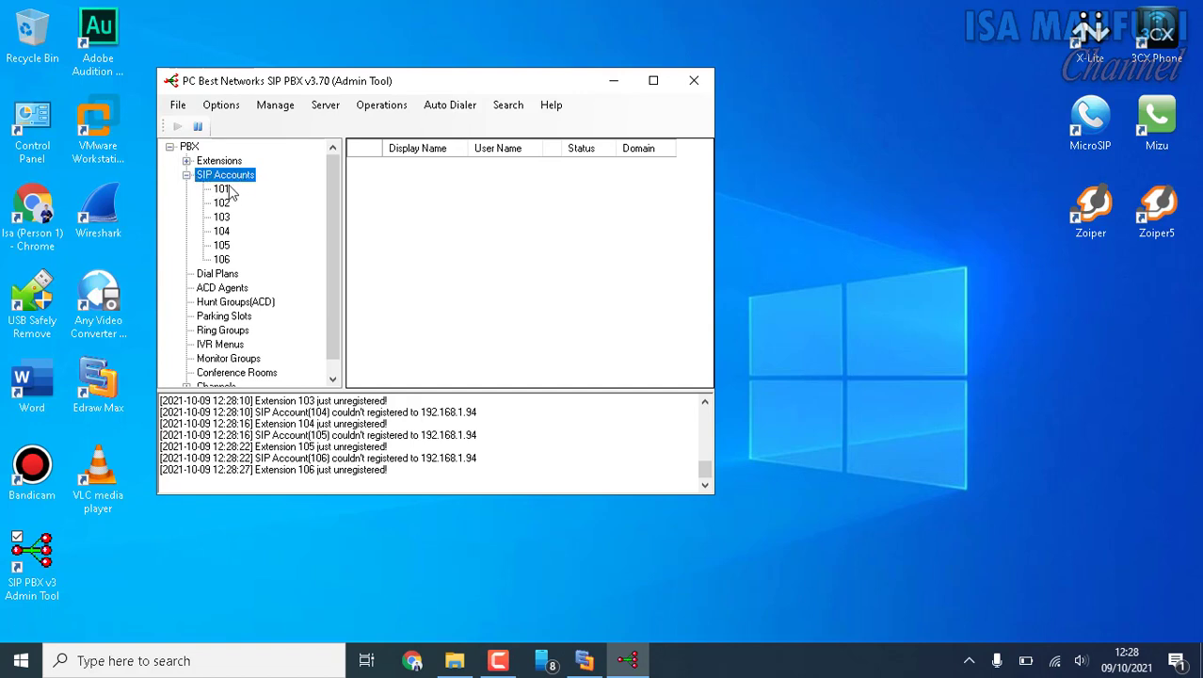
double_click(226, 178)
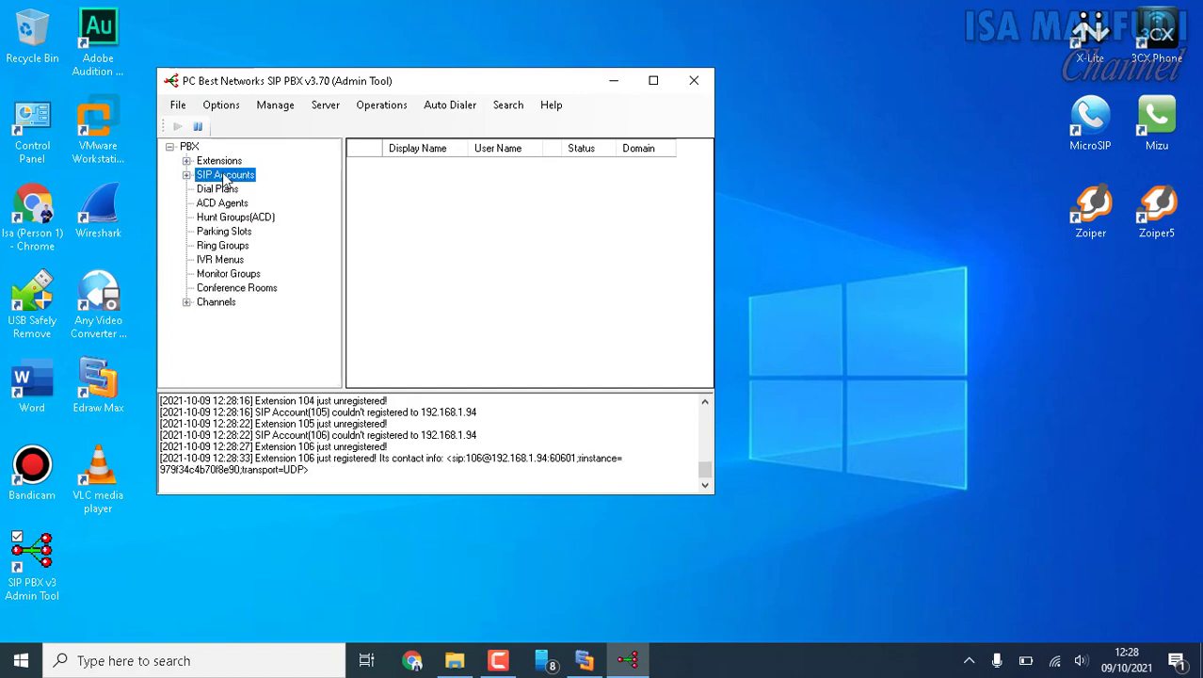
double_click(195, 177)
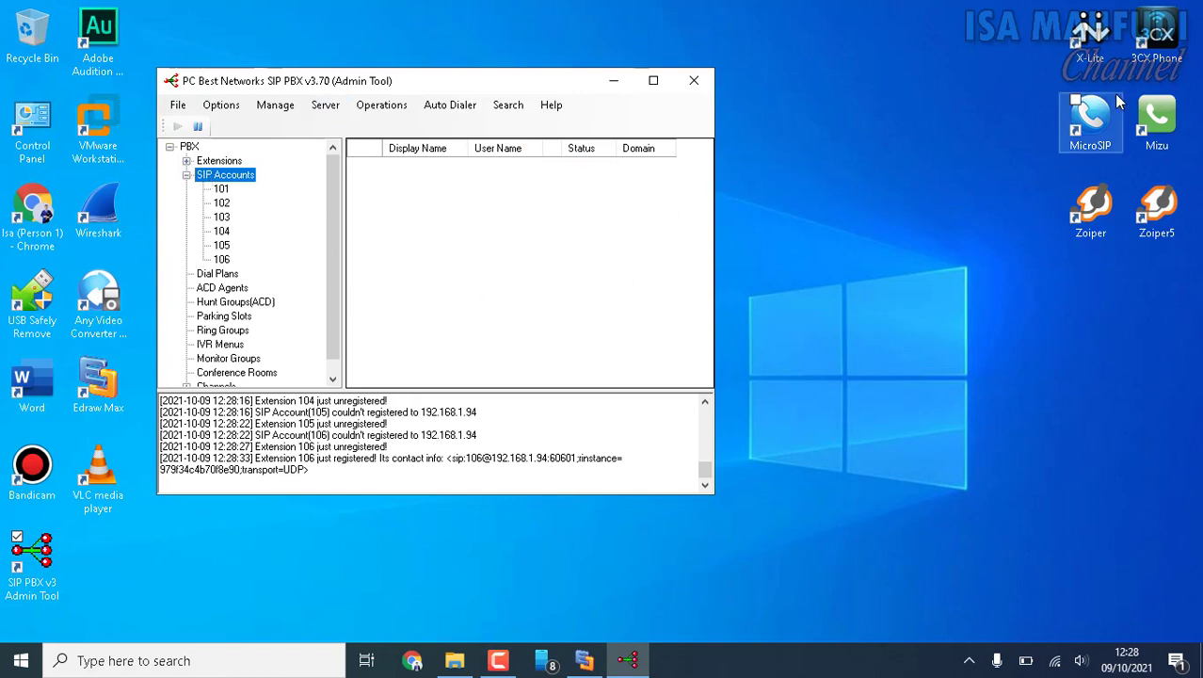
Launch the X-Lite, 3CXPhone, MicroSIP, Mizu, Zoiper and Zoiper5 softphones from the desktop.
double_click(1106, 38)
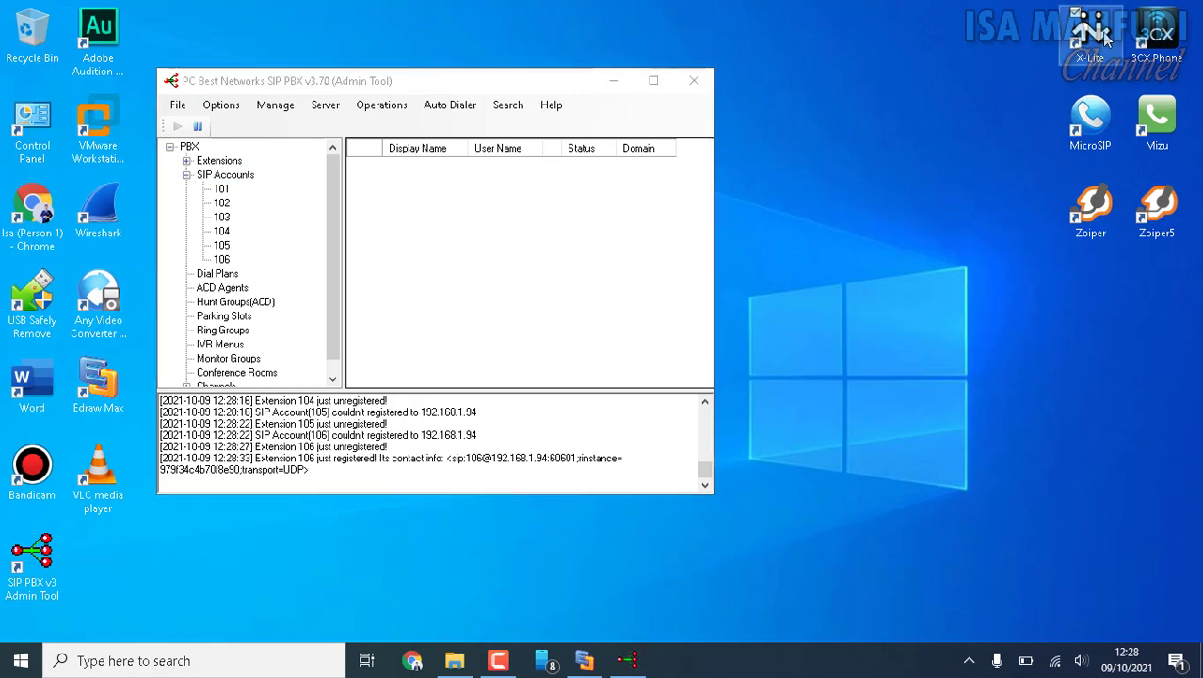
double_click(1106, 123)
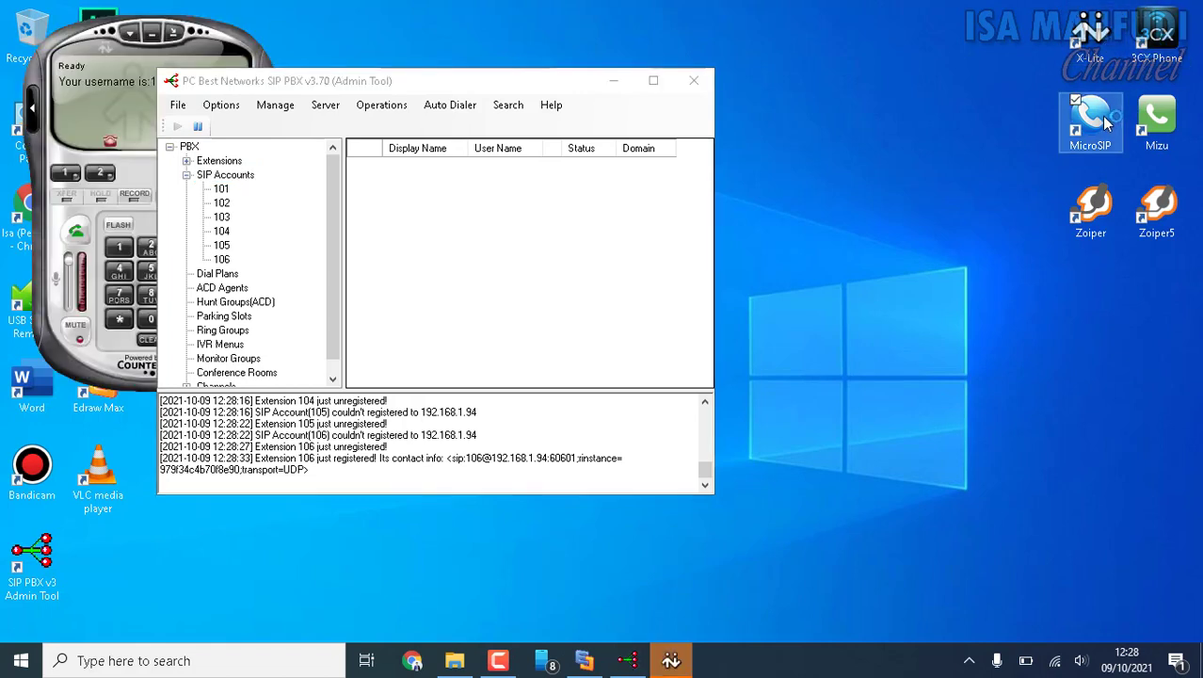
double_click(1166, 128)
double_click(1106, 207)
double_click(1157, 212)
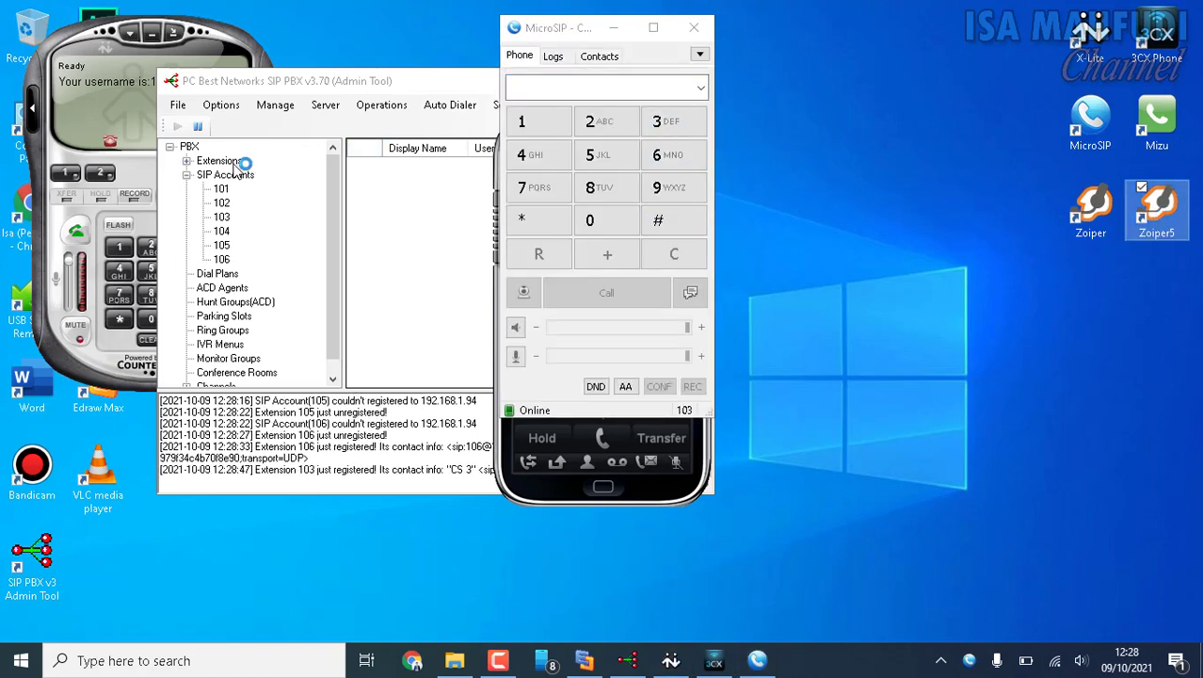
Display the PBX extensions with their registration status, and move the PBX and X-Lite windows apart.
click(234, 161)
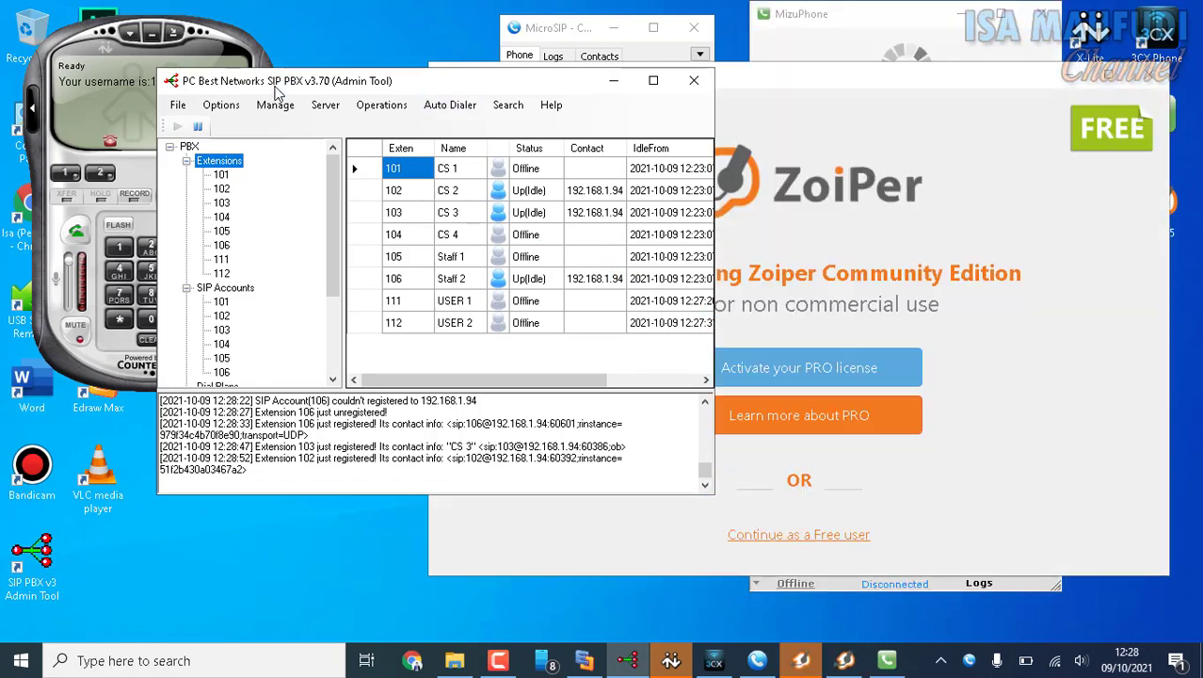
drag(275, 90, 666, 189)
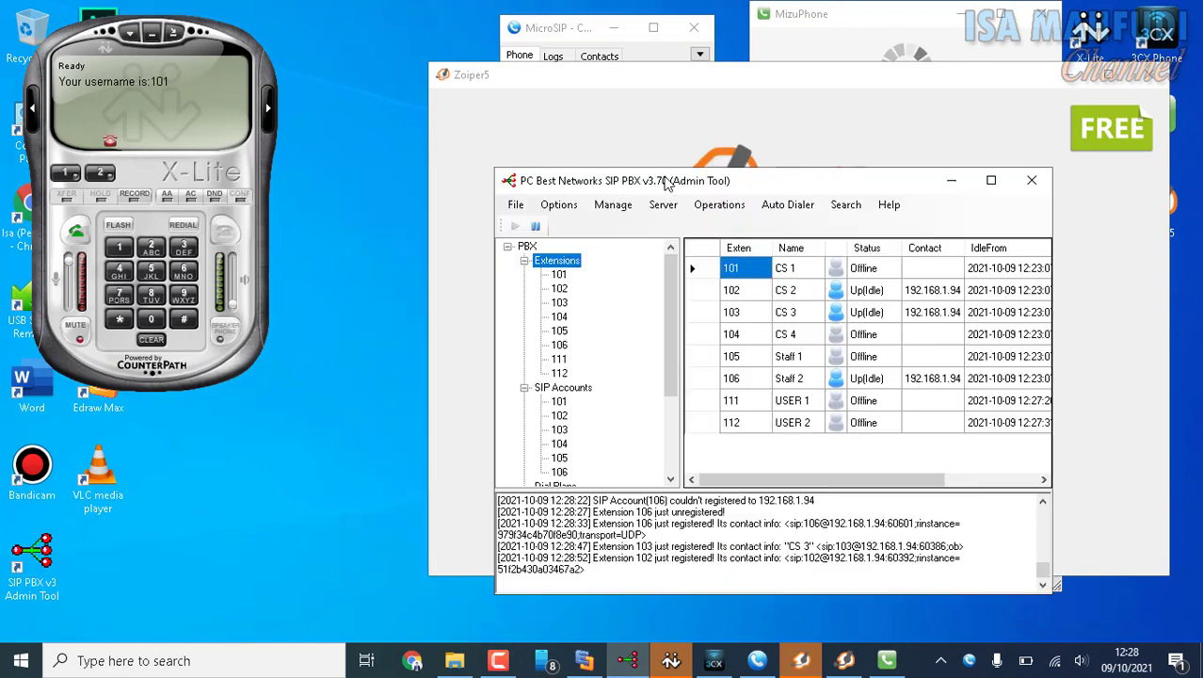
drag(106, 52, 62, 33)
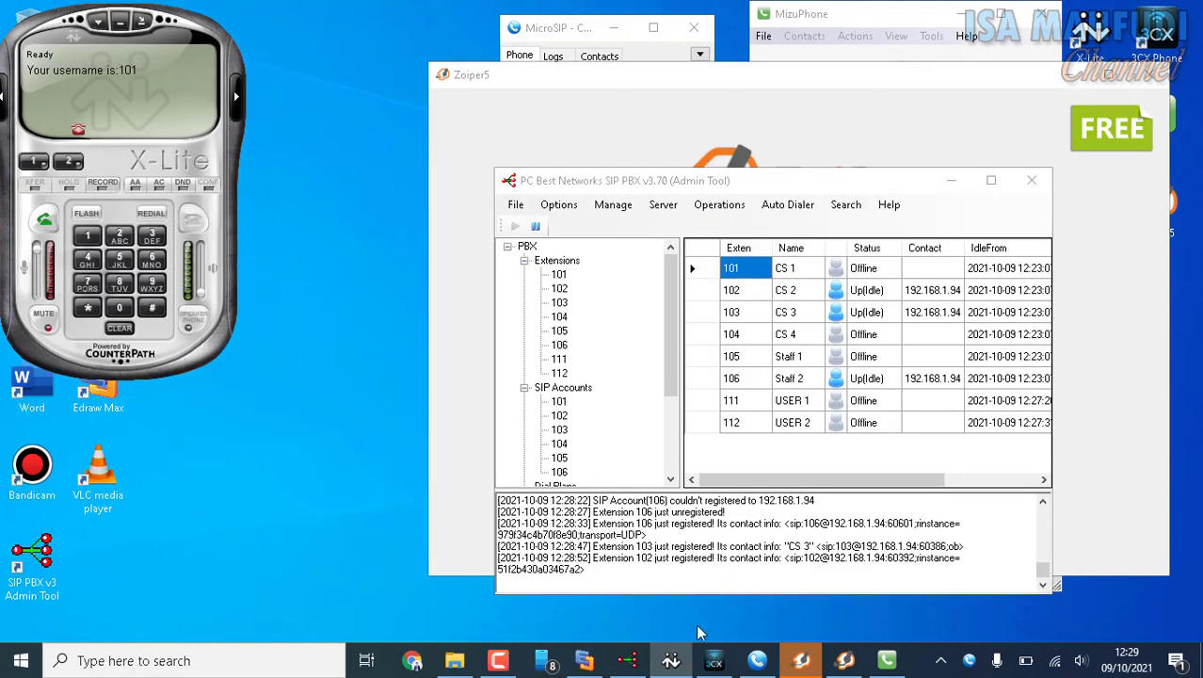
Place the 3CXPhone window beside X-Lite and the MicroSIP window over X-Lite's lower part, clear of the PBX window.
click(714, 661)
drag(564, 136, 251, 17)
click(541, 41)
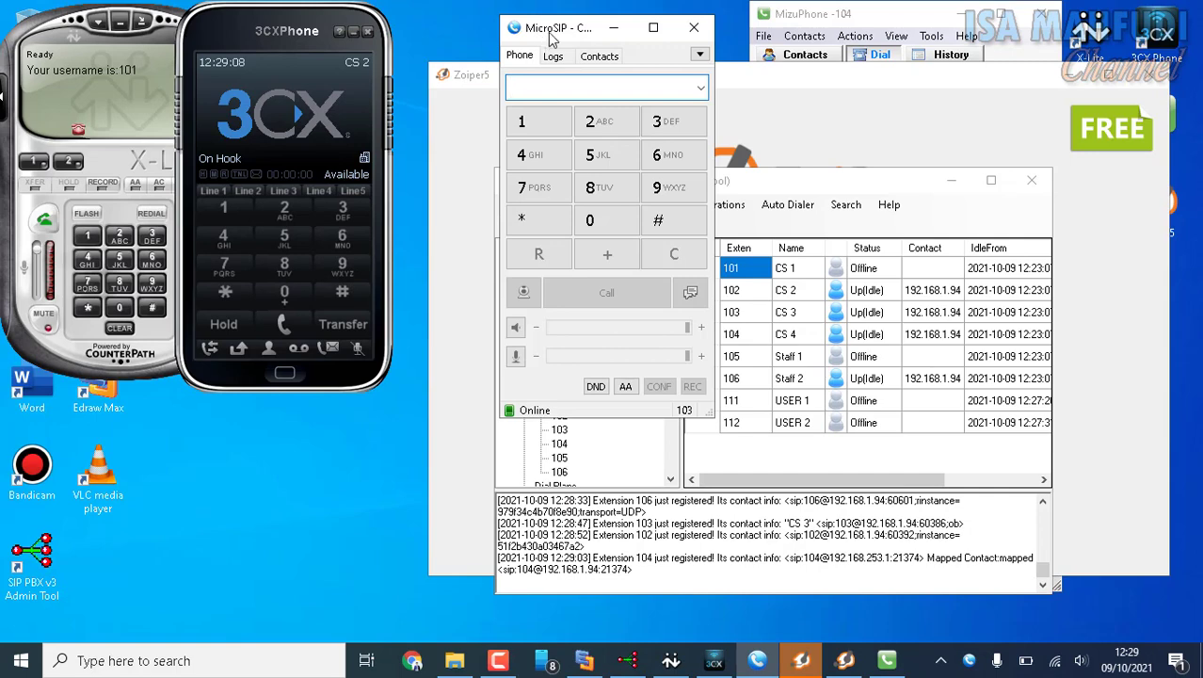
drag(553, 36, 72, 254)
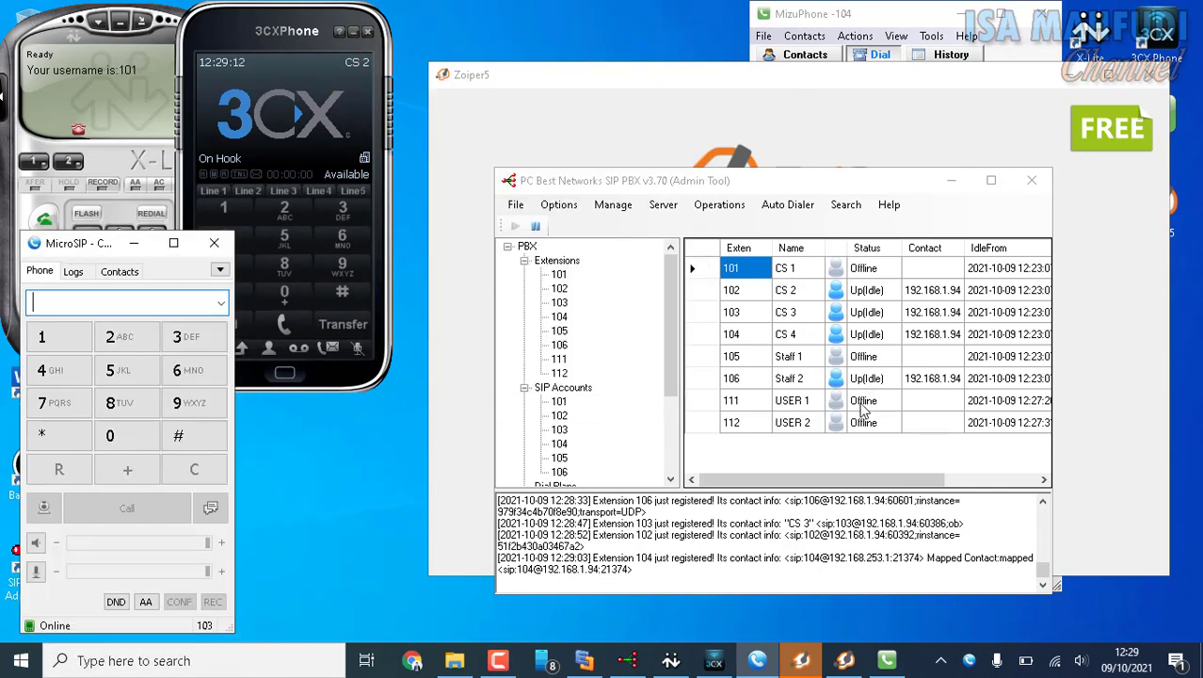
Move MizuPhone away from the PBX extension list, move Zoiper to the upper edge of the desktop, and minimize Zoiper.
click(886, 660)
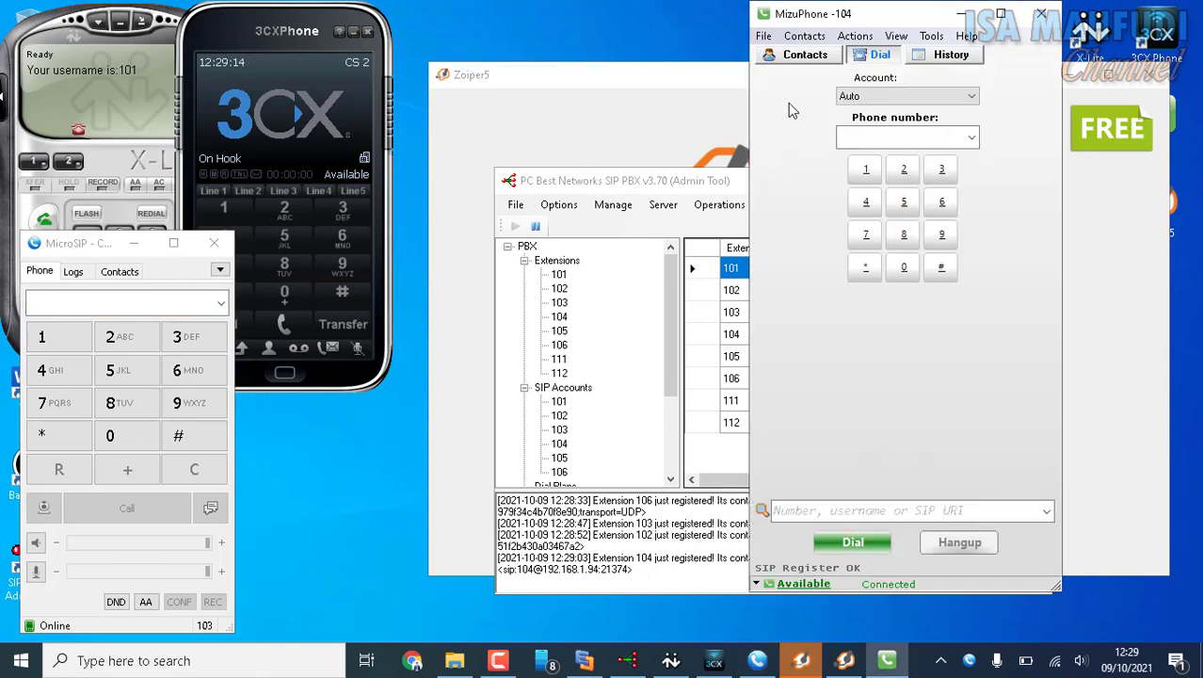
drag(822, 26, 255, 111)
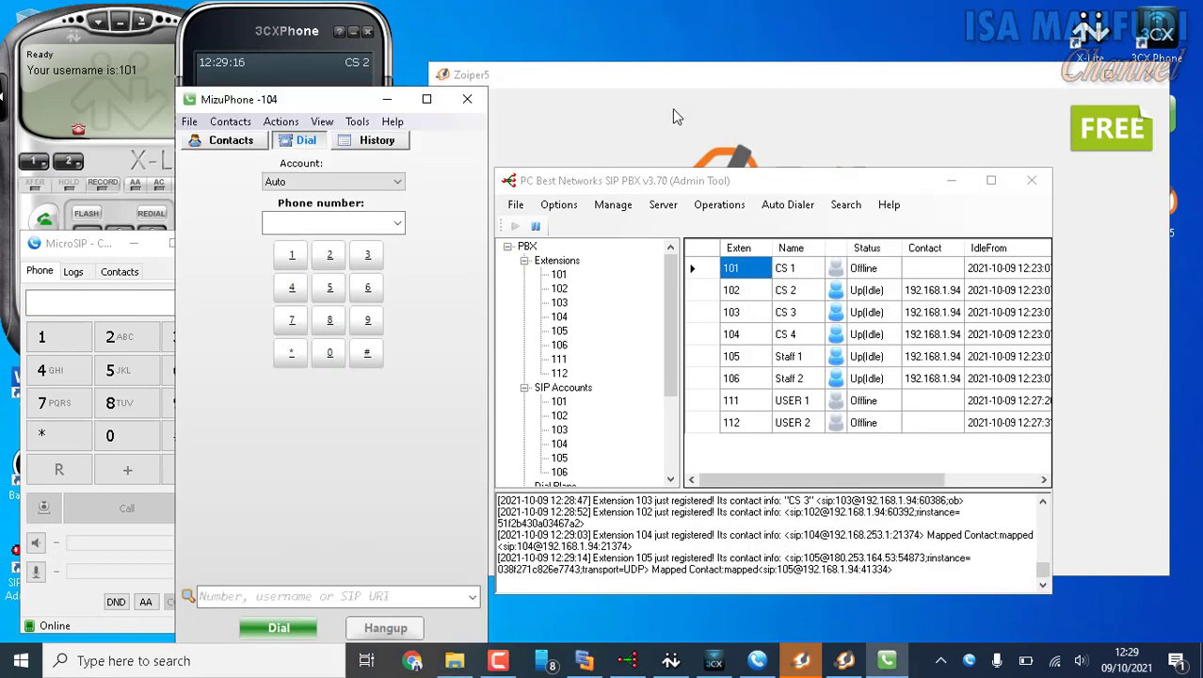
click(845, 660)
drag(568, 197, 607, 31)
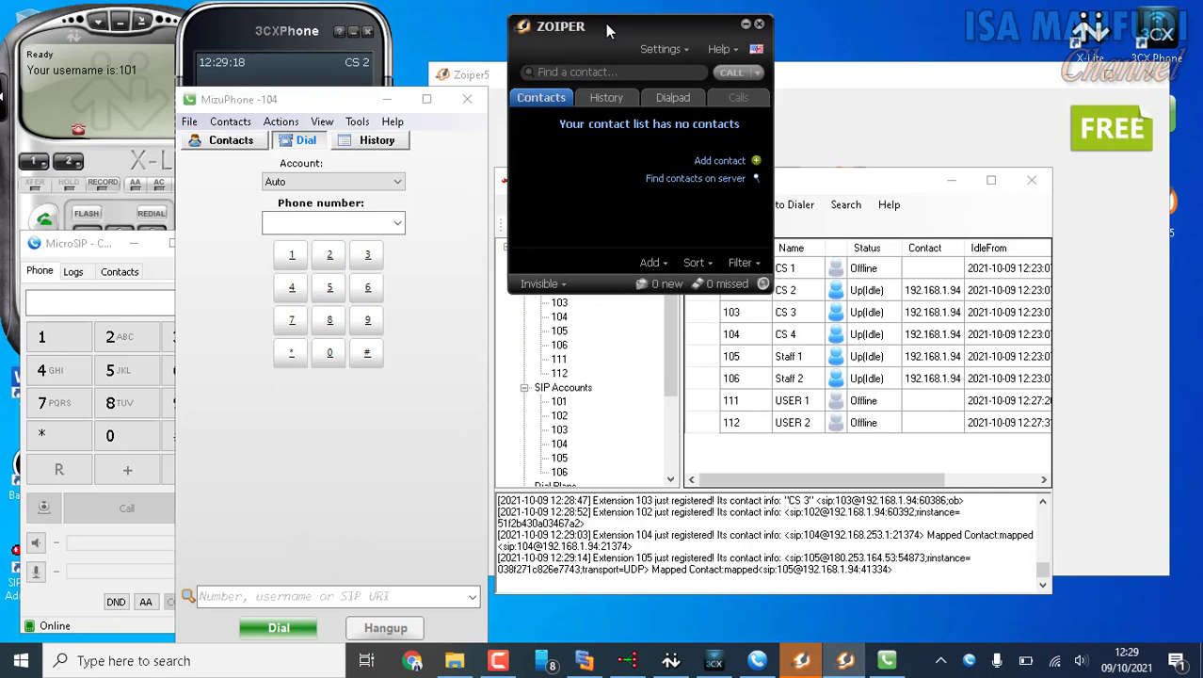
click(845, 662)
click(844, 662)
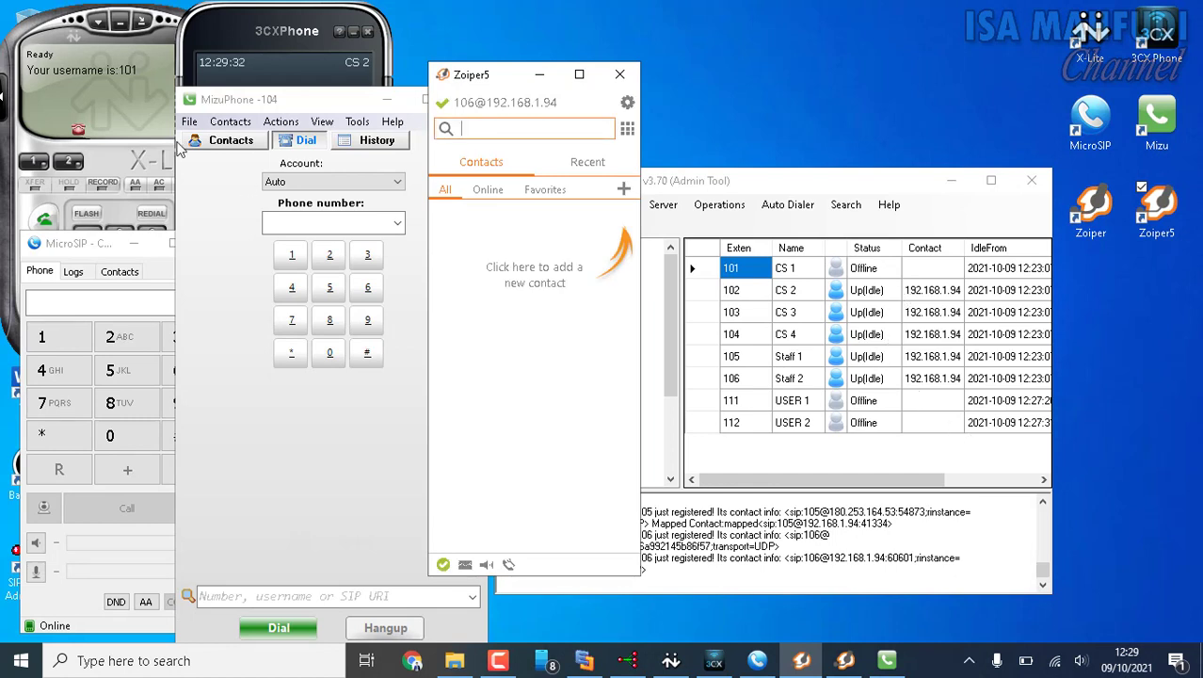
Re-register X-Lite by reapplying the properties of its SIP account 101, and check extension 101's status in the PBX extension list.
click(130, 107)
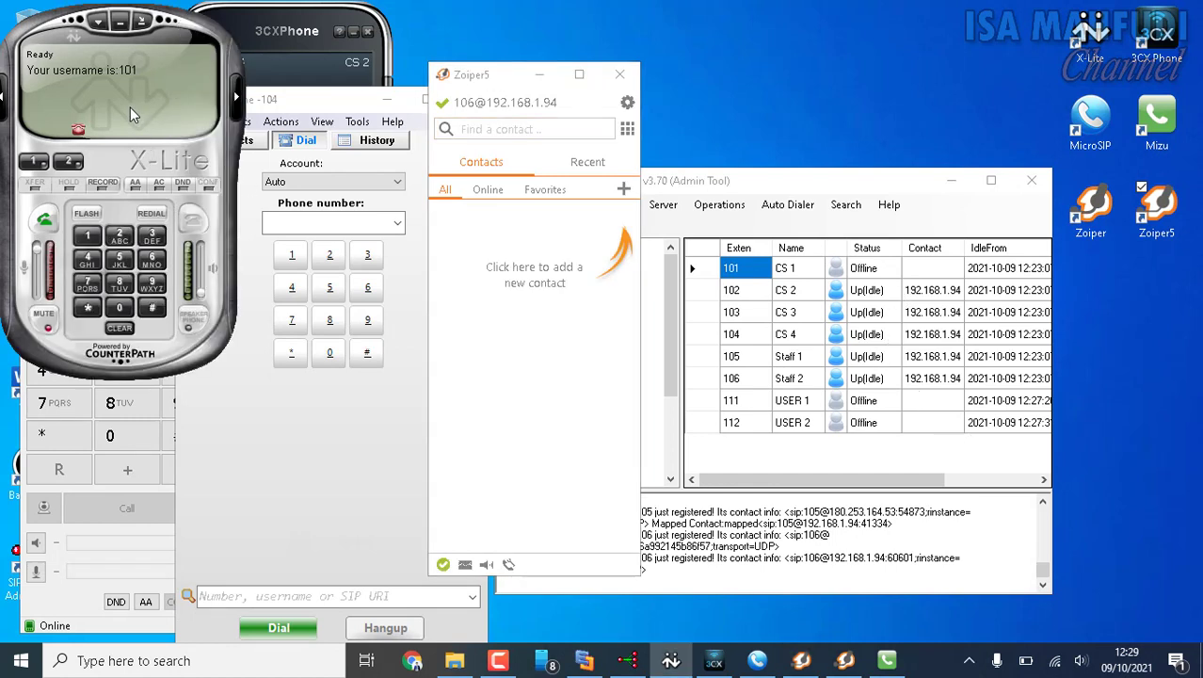
click(876, 271)
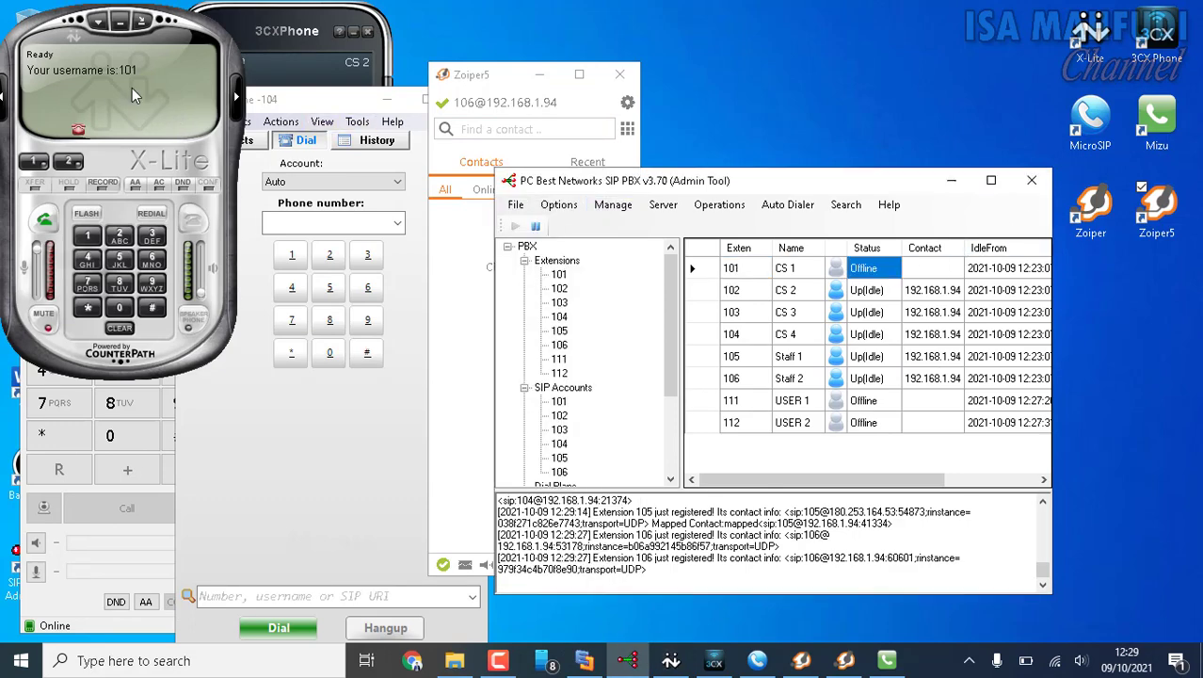
right_click(177, 74)
click(193, 102)
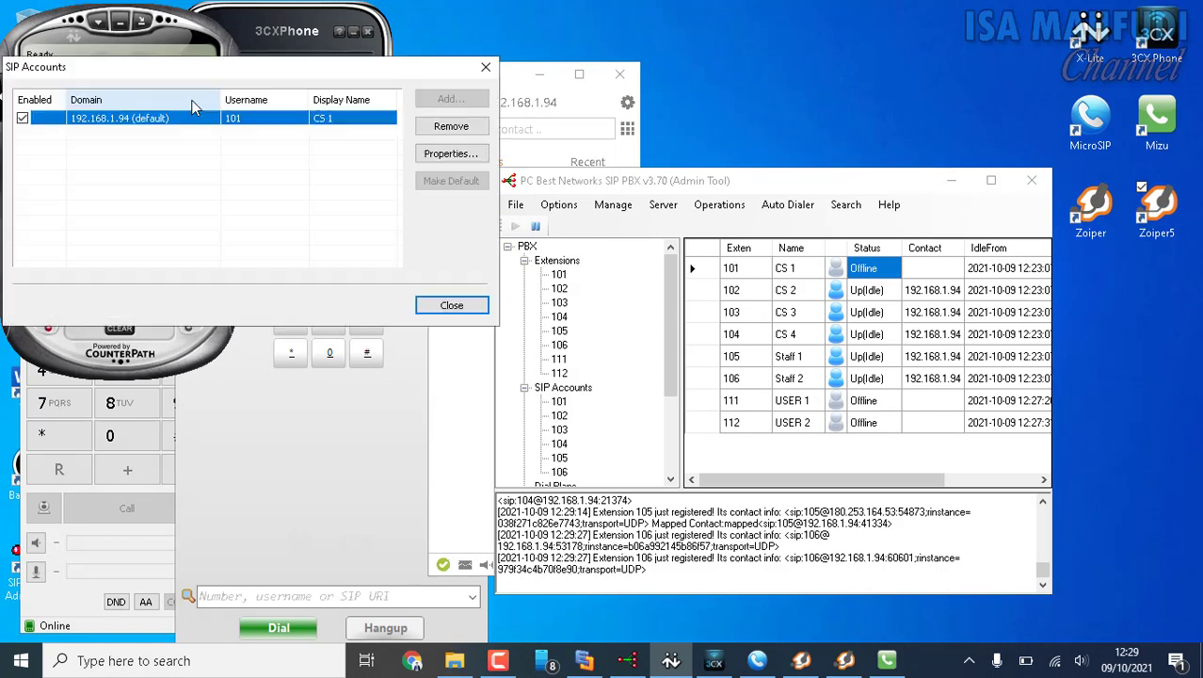
click(429, 148)
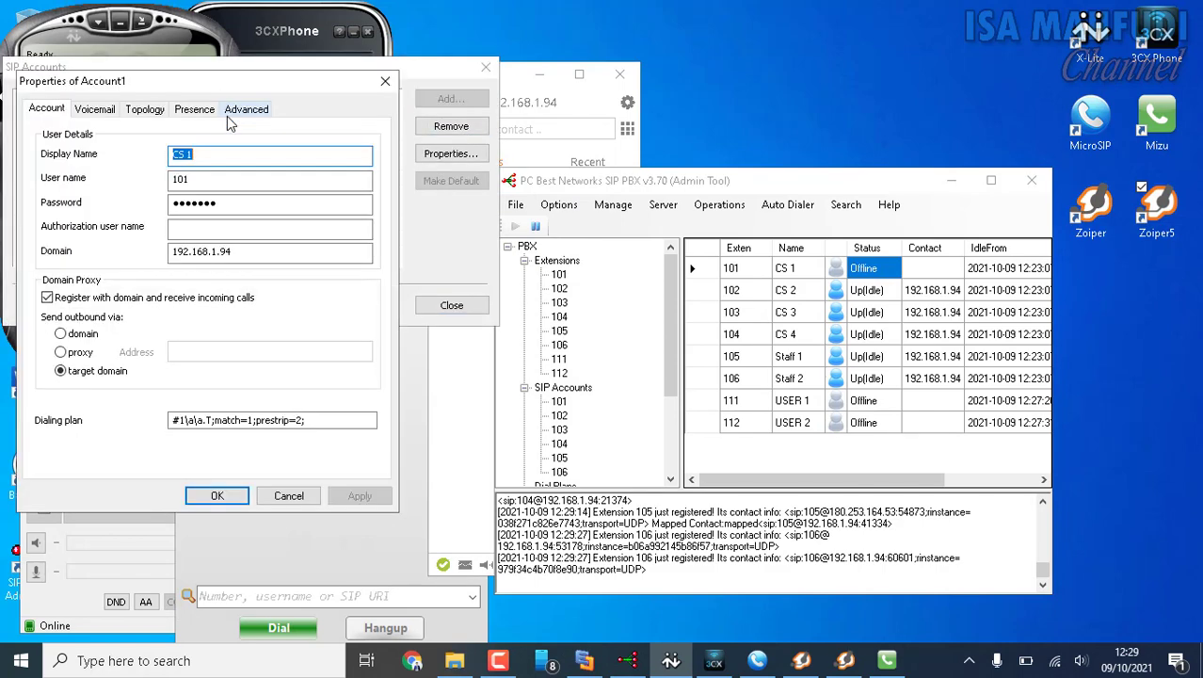
click(226, 496)
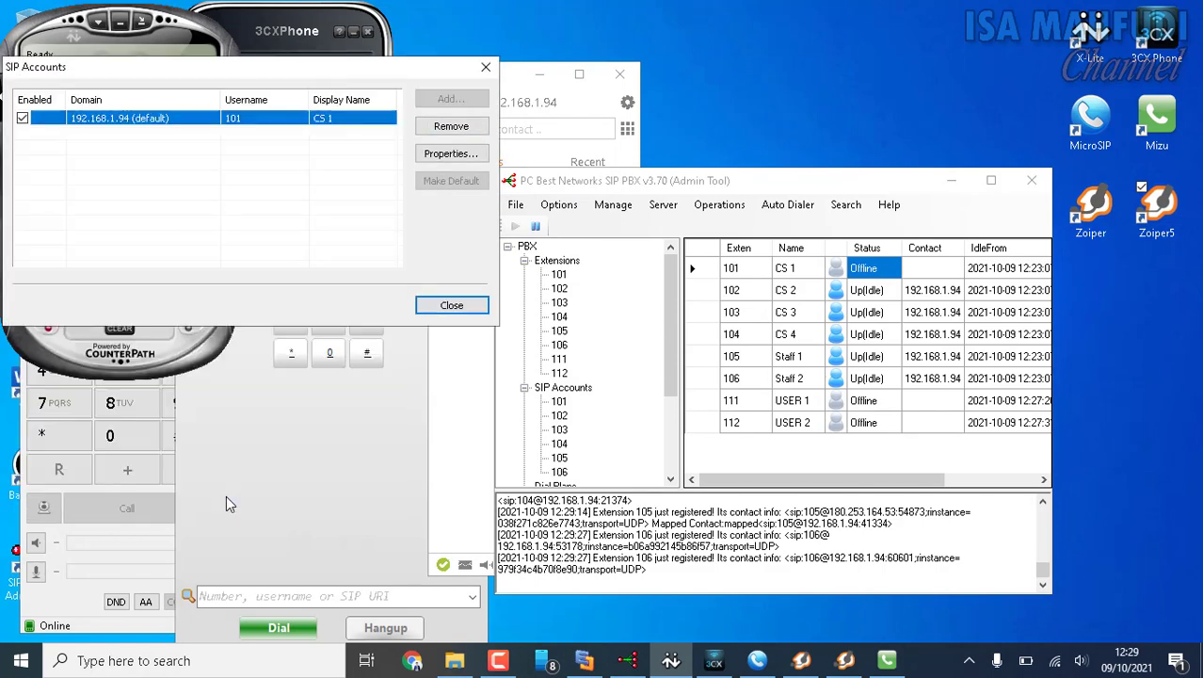
click(450, 306)
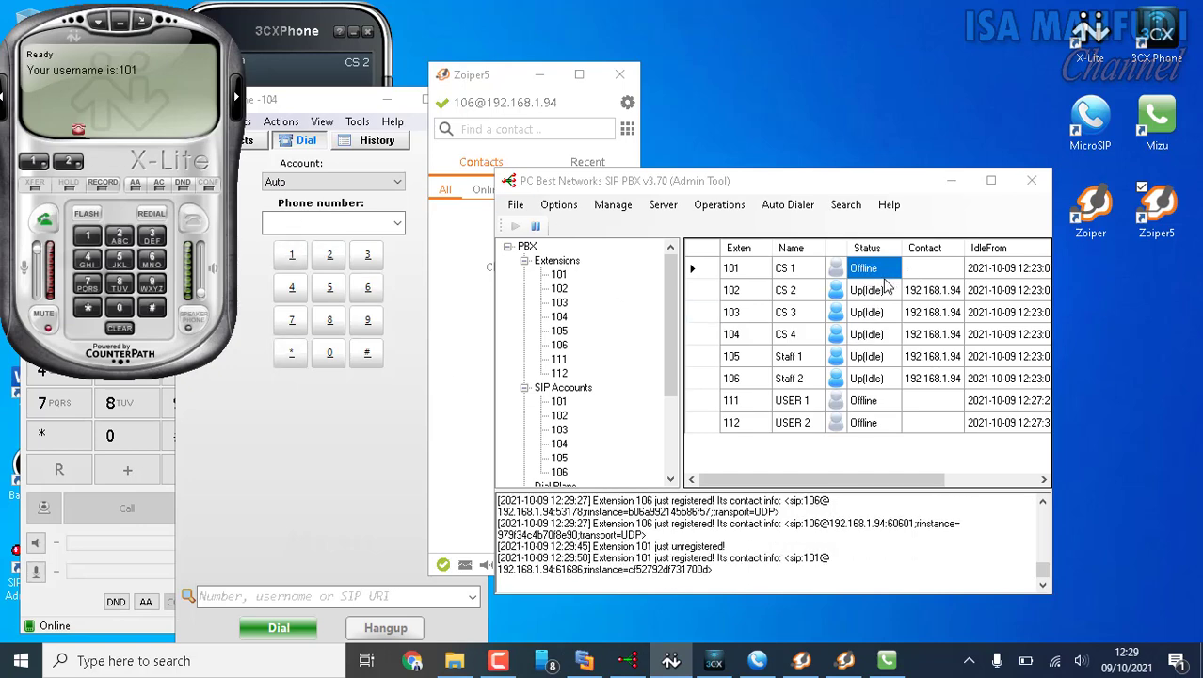
click(865, 279)
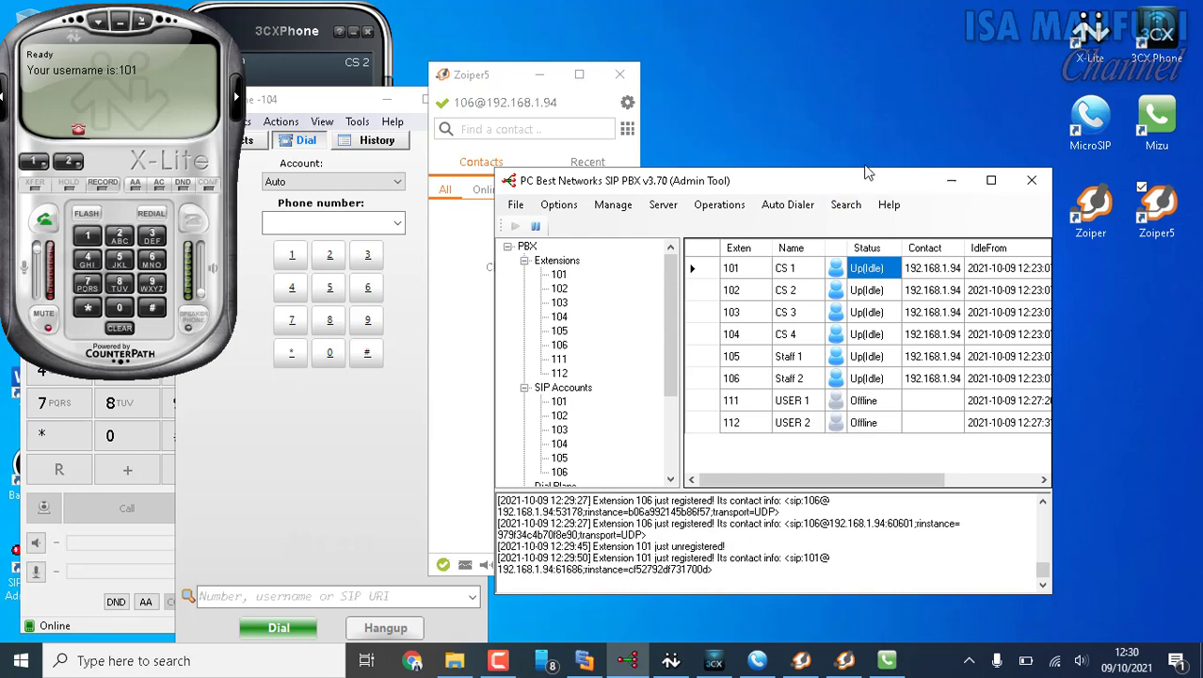
Switch to Your Phone, open the phone's mirrored screen, and minimize the Apps window.
click(548, 661)
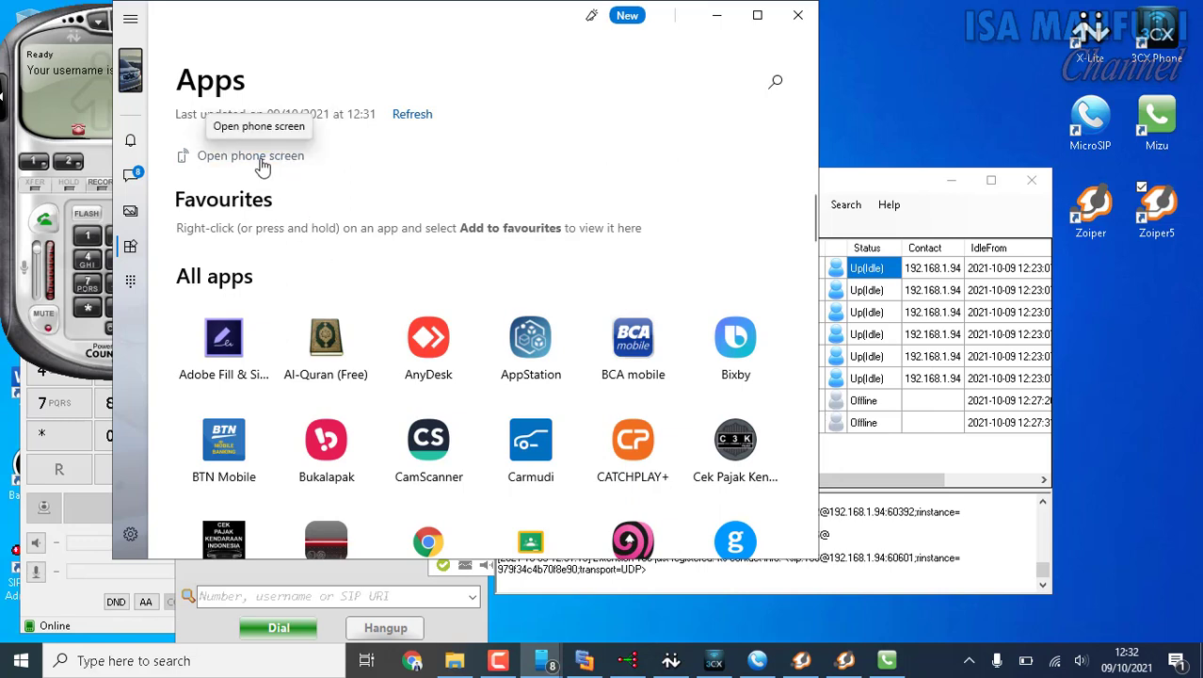
click(263, 166)
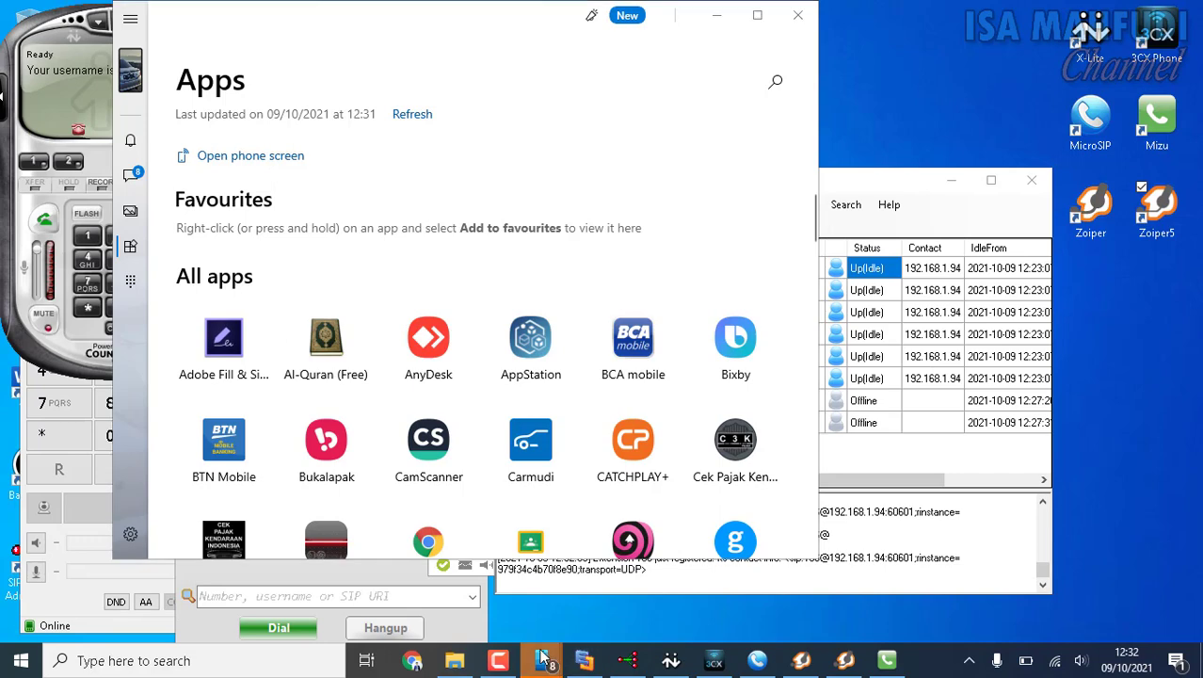
mouse_move(546, 662)
click(612, 579)
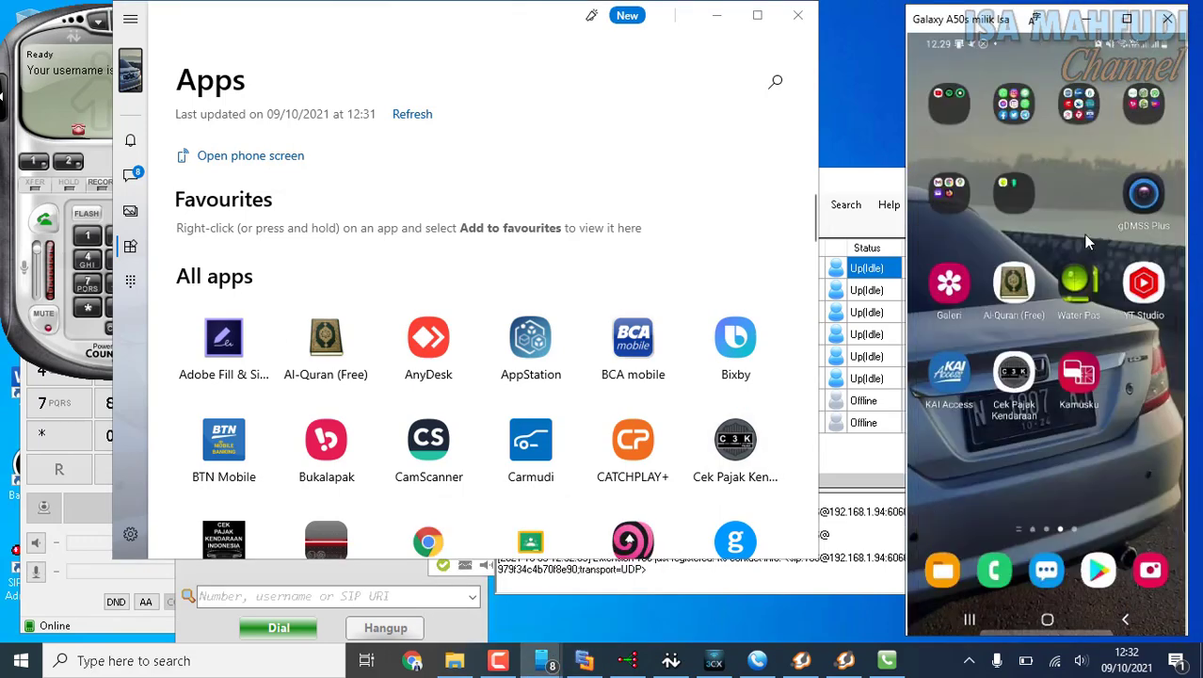
drag(1086, 235, 1120, 212)
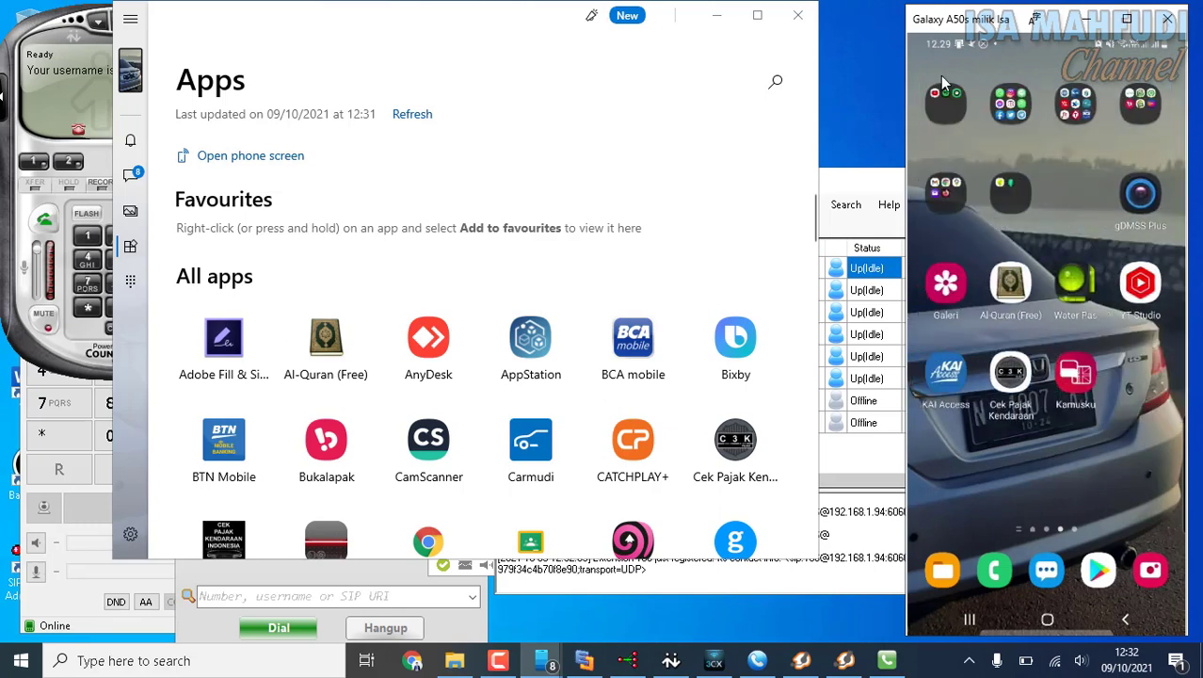
click(717, 15)
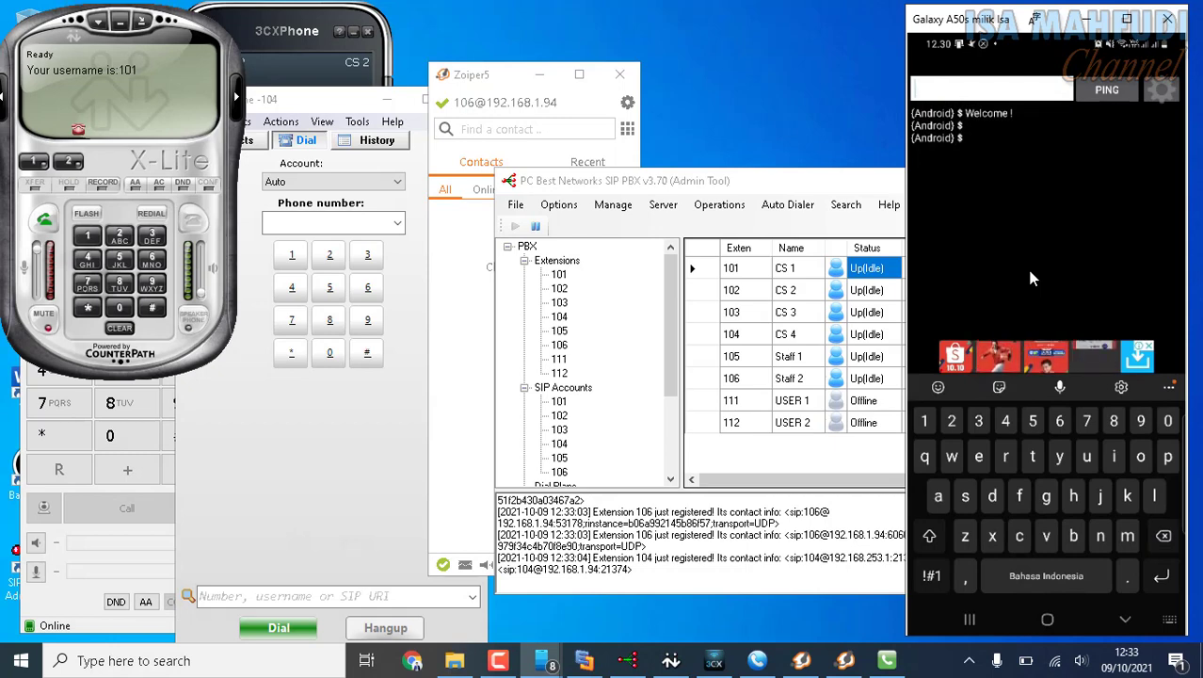
Look up the computer's Wi-Fi IPv4 address with ipconfig in a Command Prompt, and check which Wi-Fi network it is connected to.
key(super+r)
key(Return)
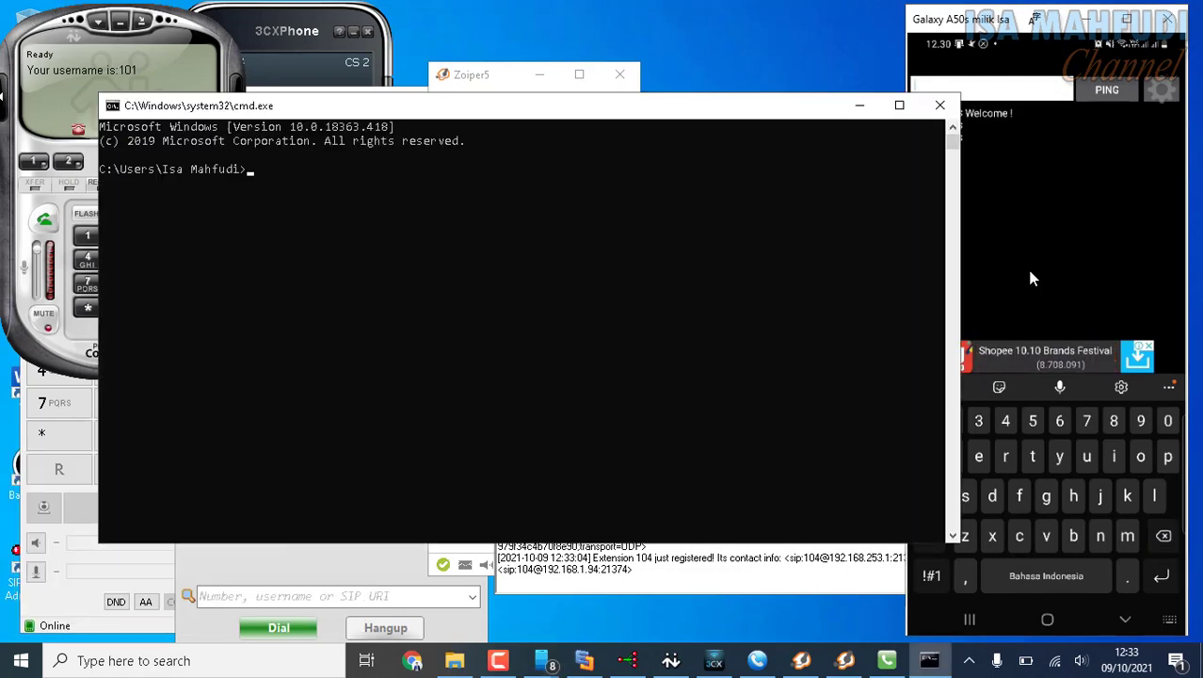
text(ipconfig)
key(Return)
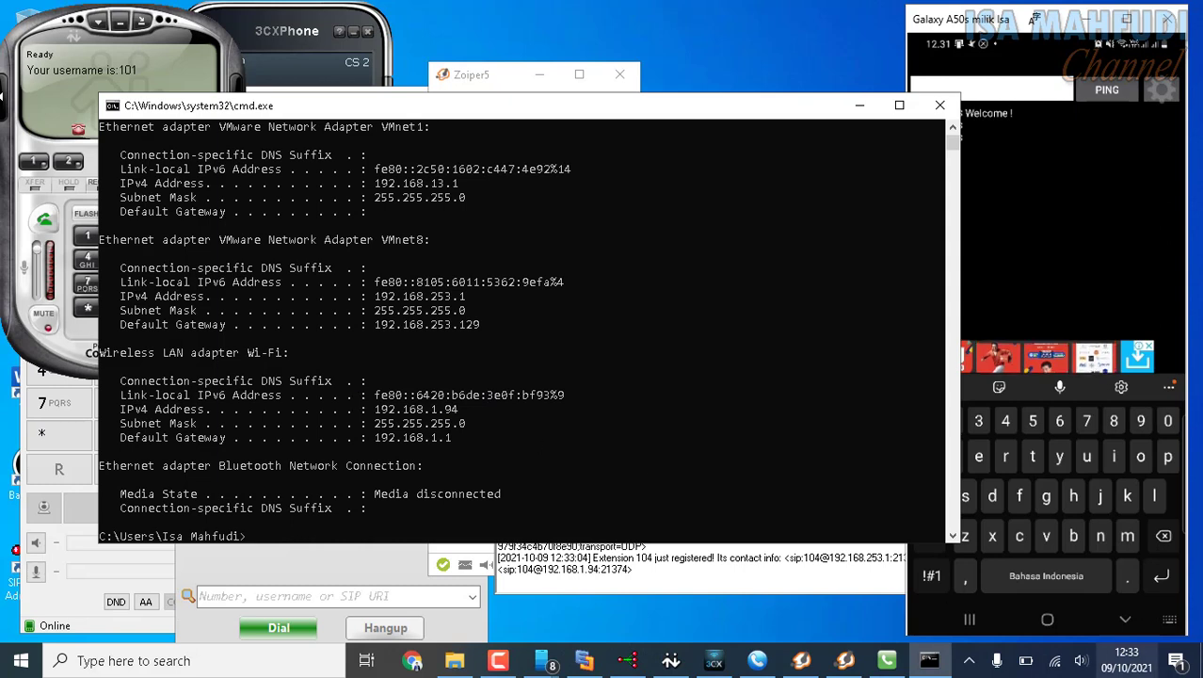
click(1055, 662)
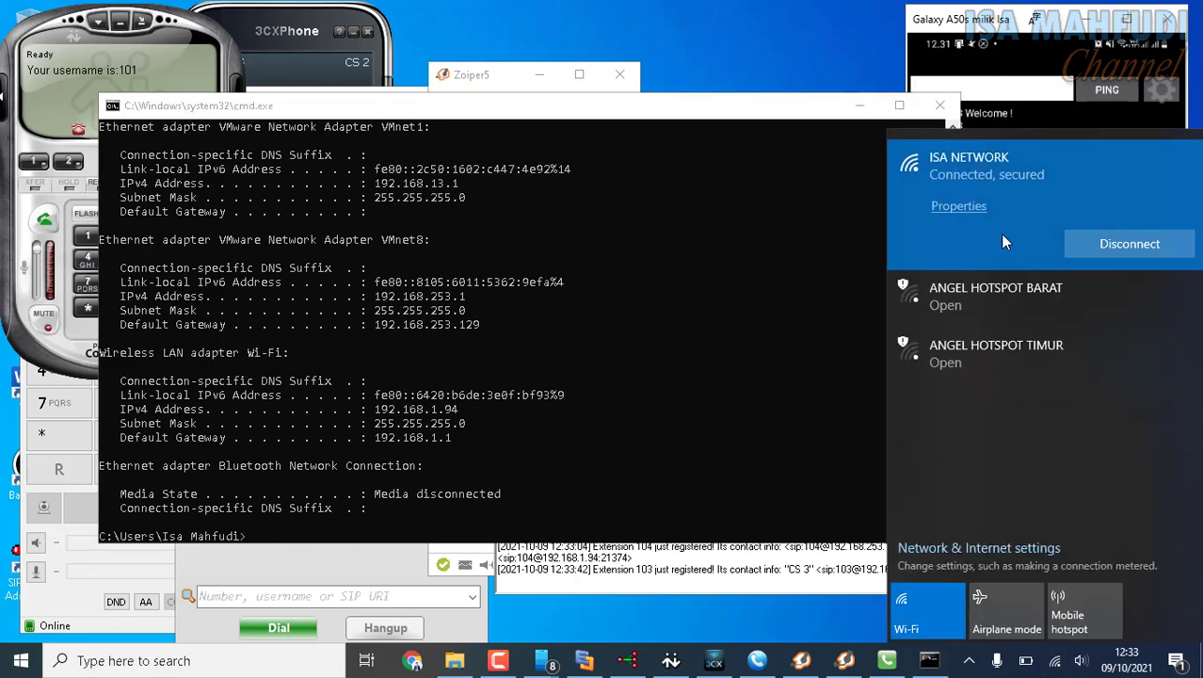
Ping 192.168.1.94 from the ping app on the mirrored phone.
click(995, 27)
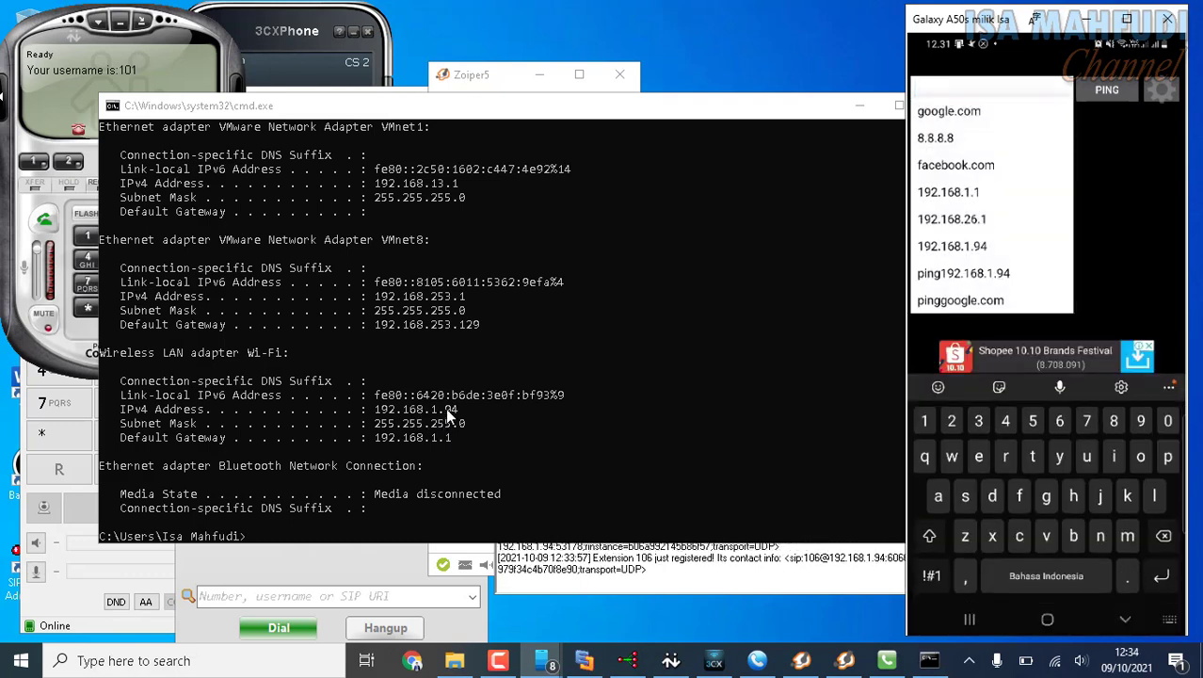
text(192.168)
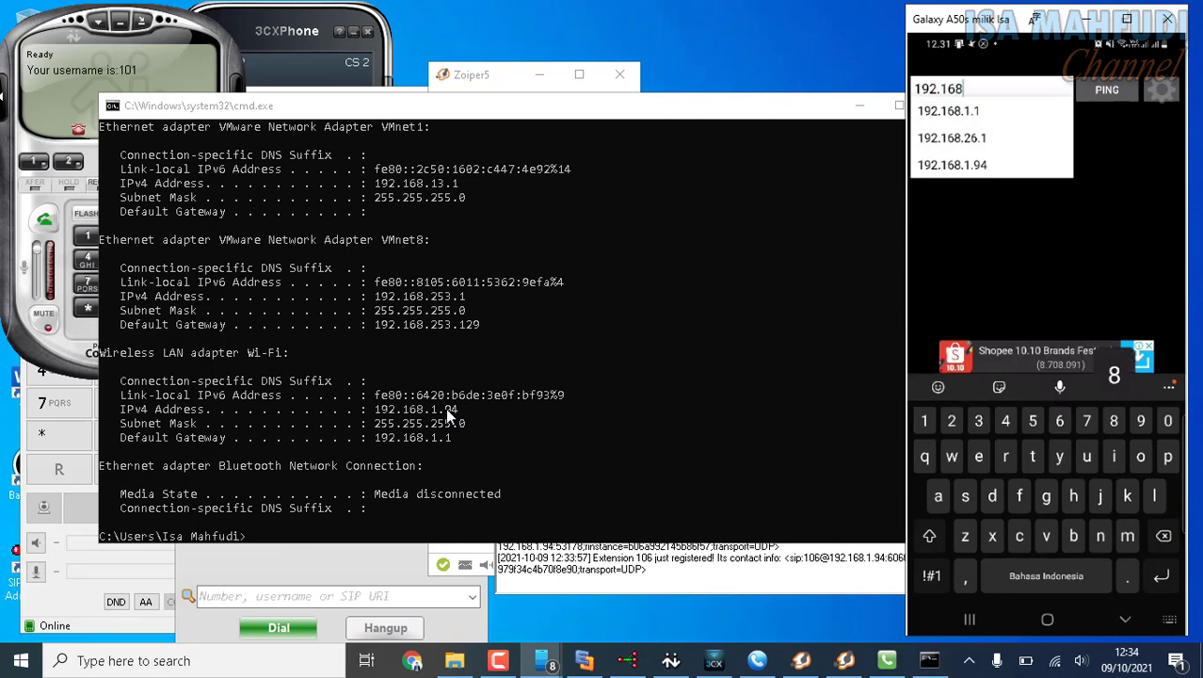
text(.1.9)
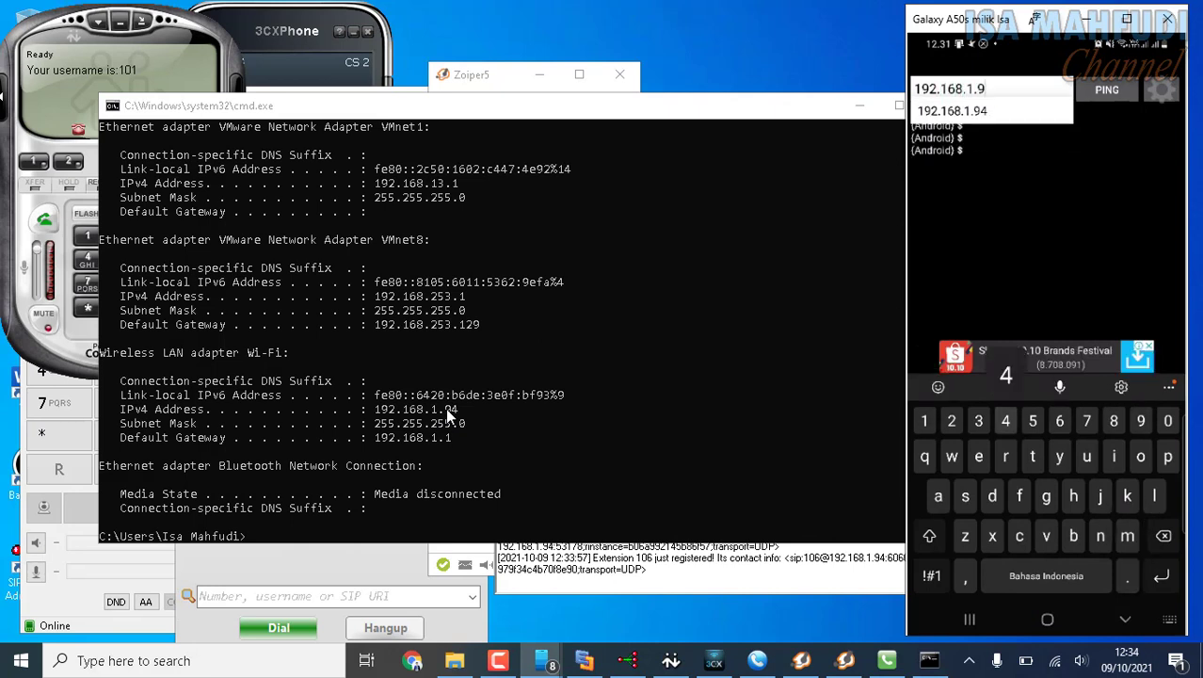
text(4)
key(Return)
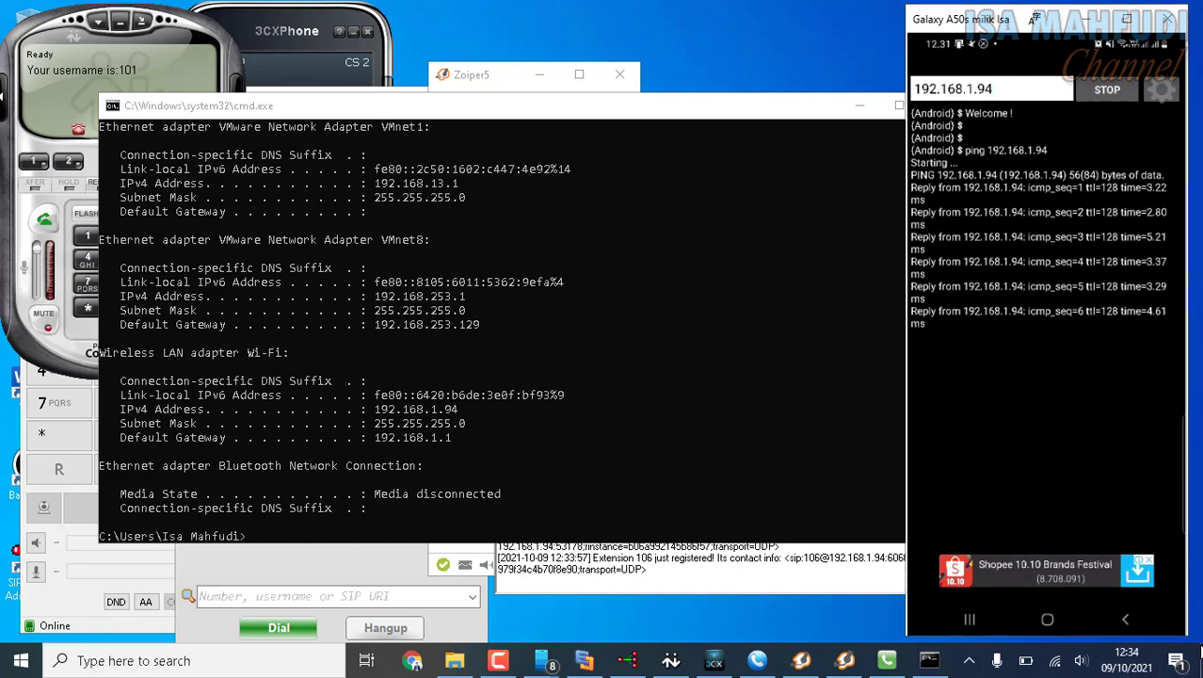
Show the desktop and open the Windows Defender Firewall status in Control Panel's System and Security category.
click(1201, 659)
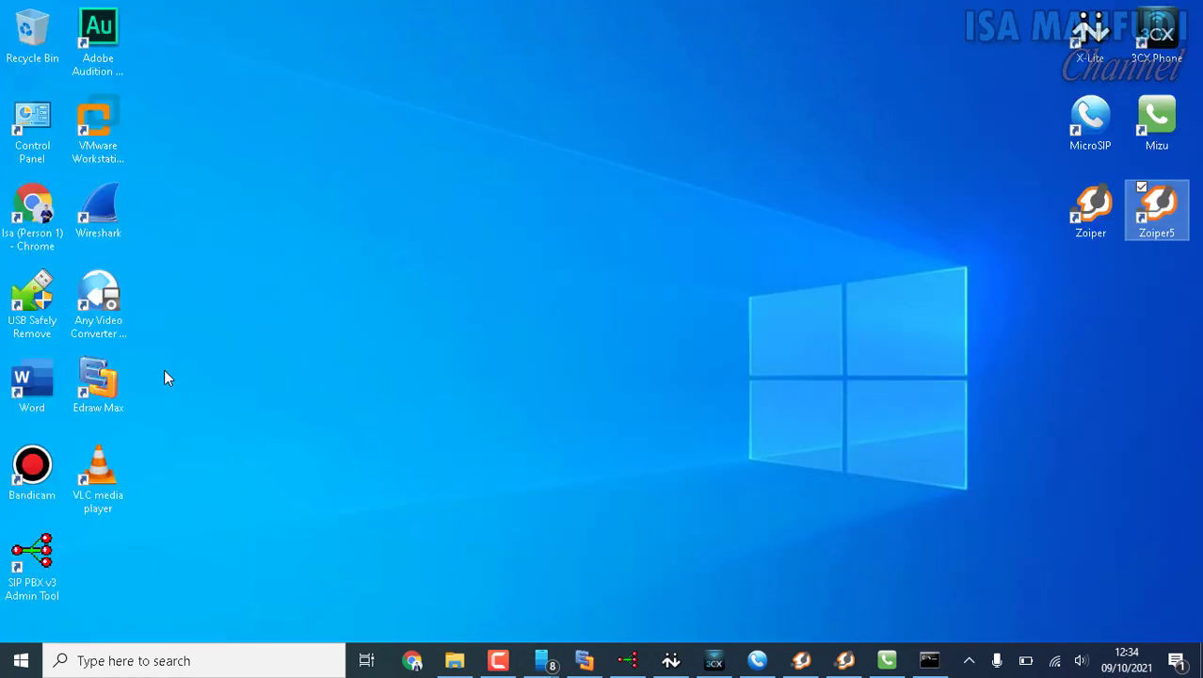
click(48, 121)
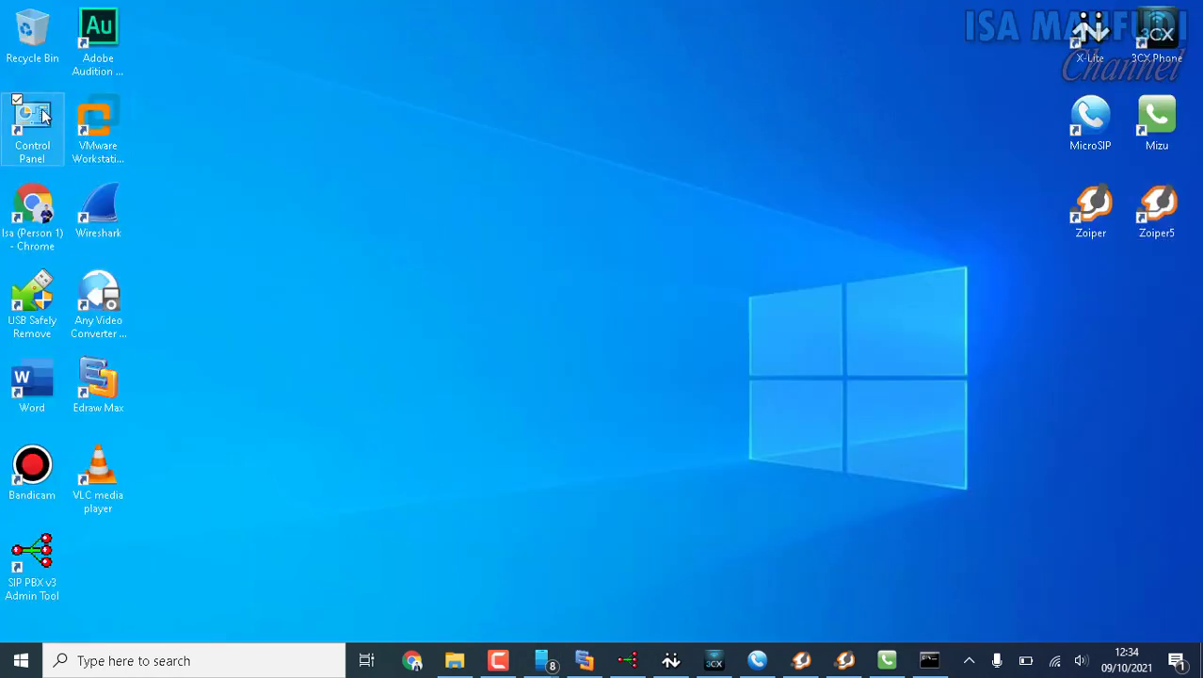
double_click(43, 115)
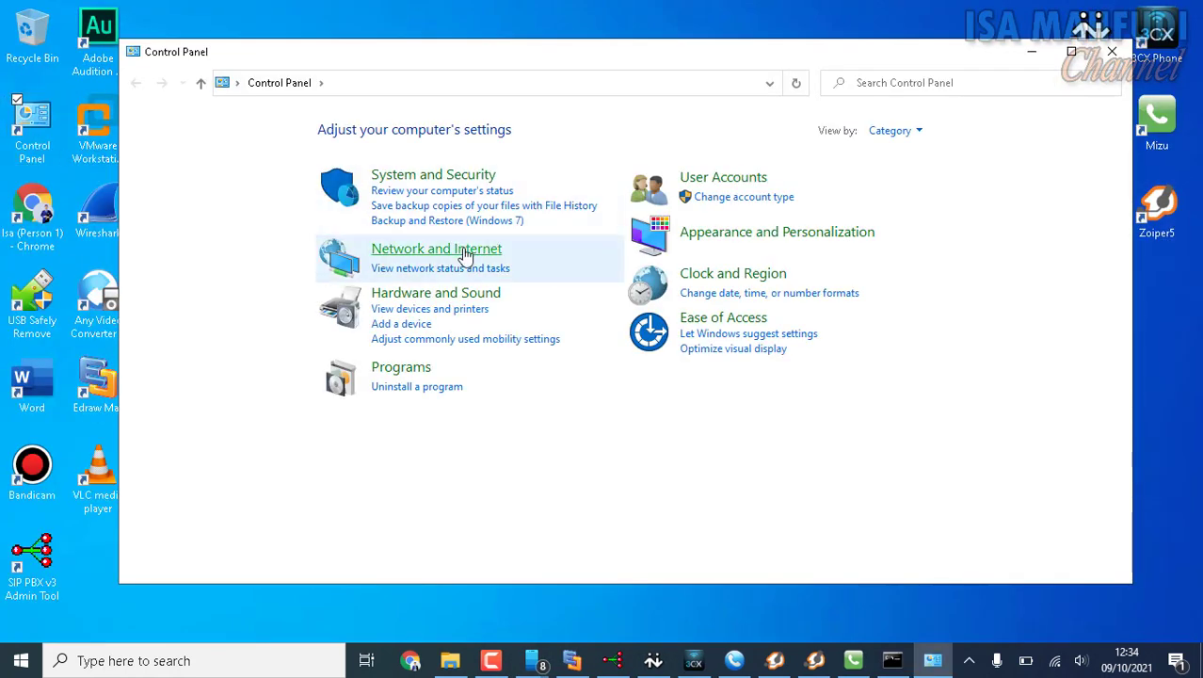
click(423, 177)
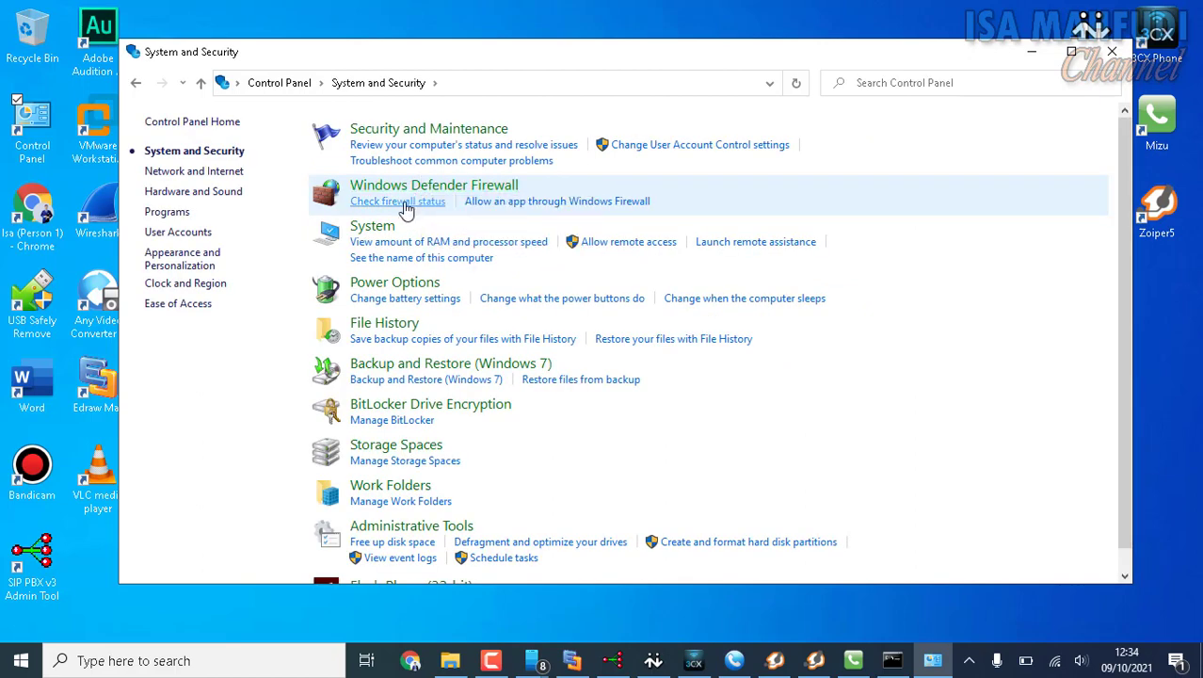
click(405, 203)
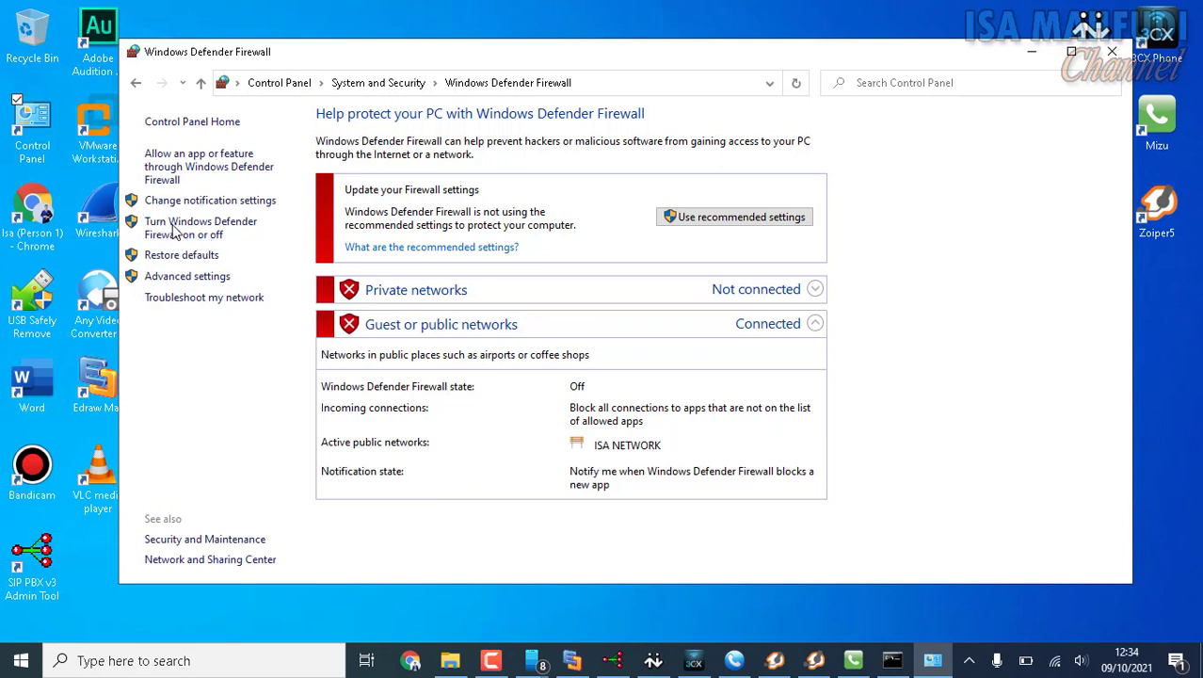
Turn on Windows Defender Firewall for both private and public networks.
click(181, 232)
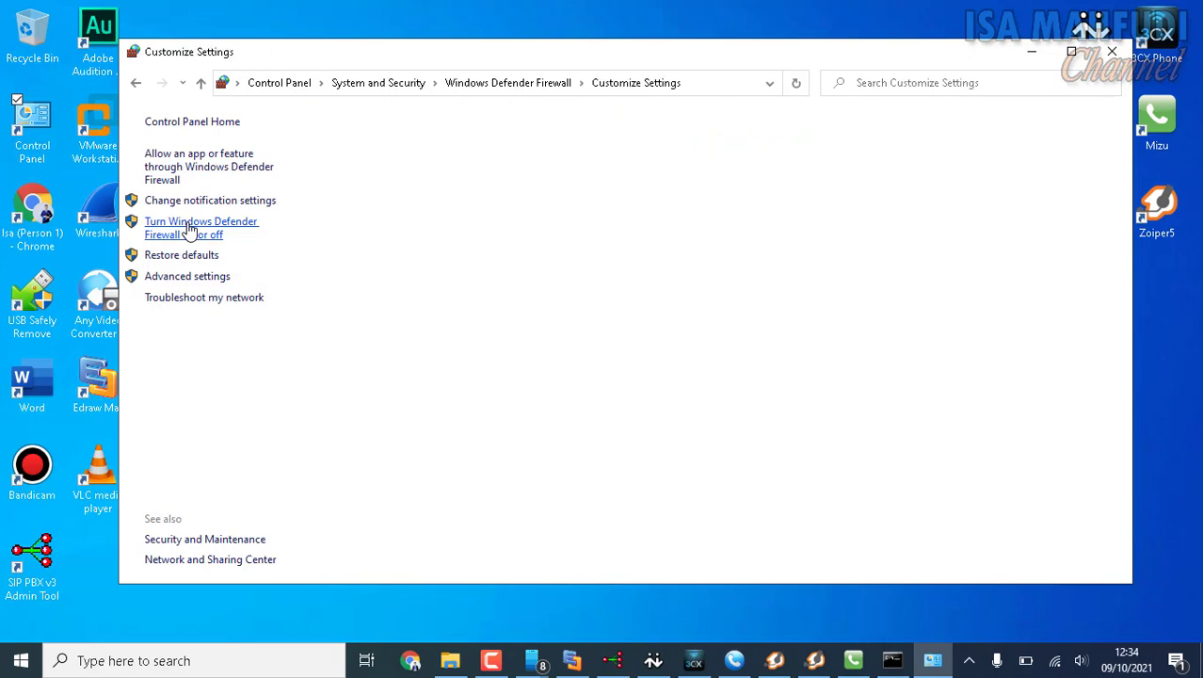
click(423, 189)
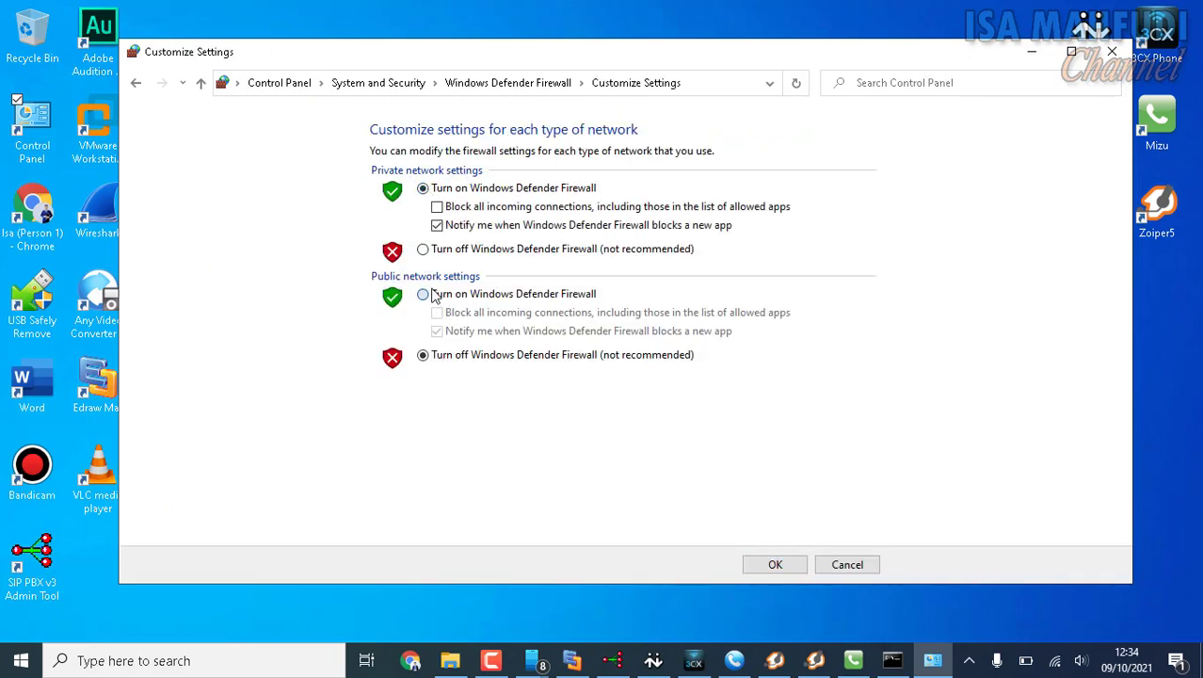
click(422, 294)
click(776, 565)
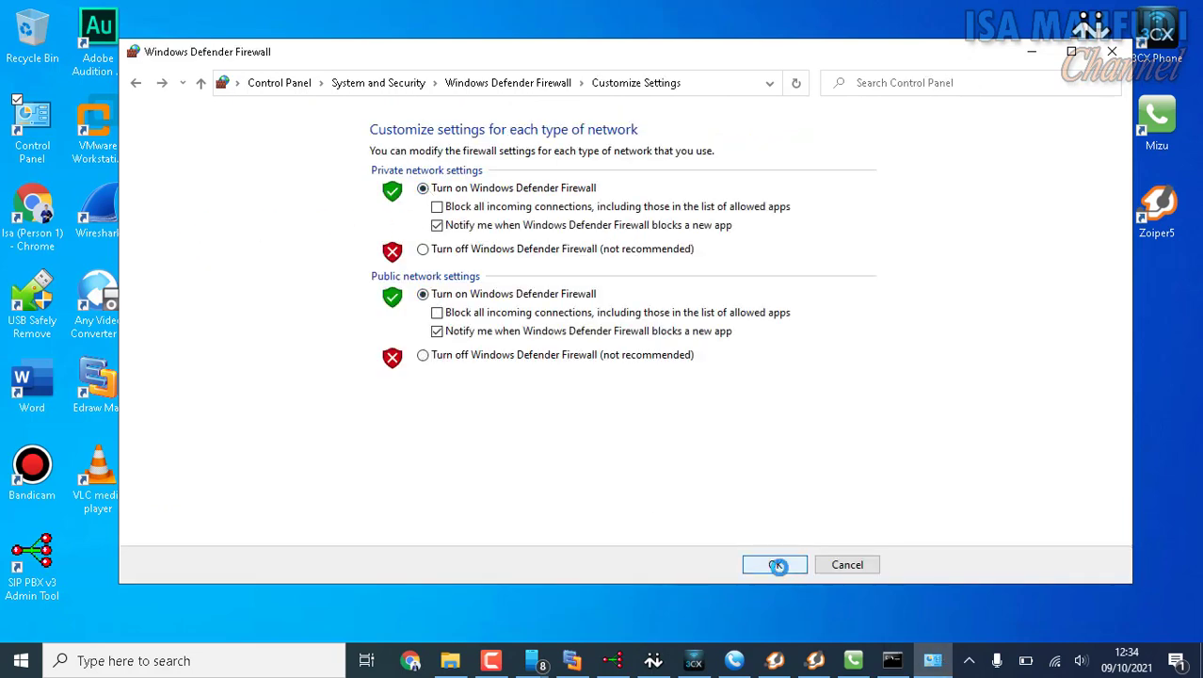
Redisplay the mirrored phone screen to check the ping to 192.168.1.94.
mouse_move(532, 659)
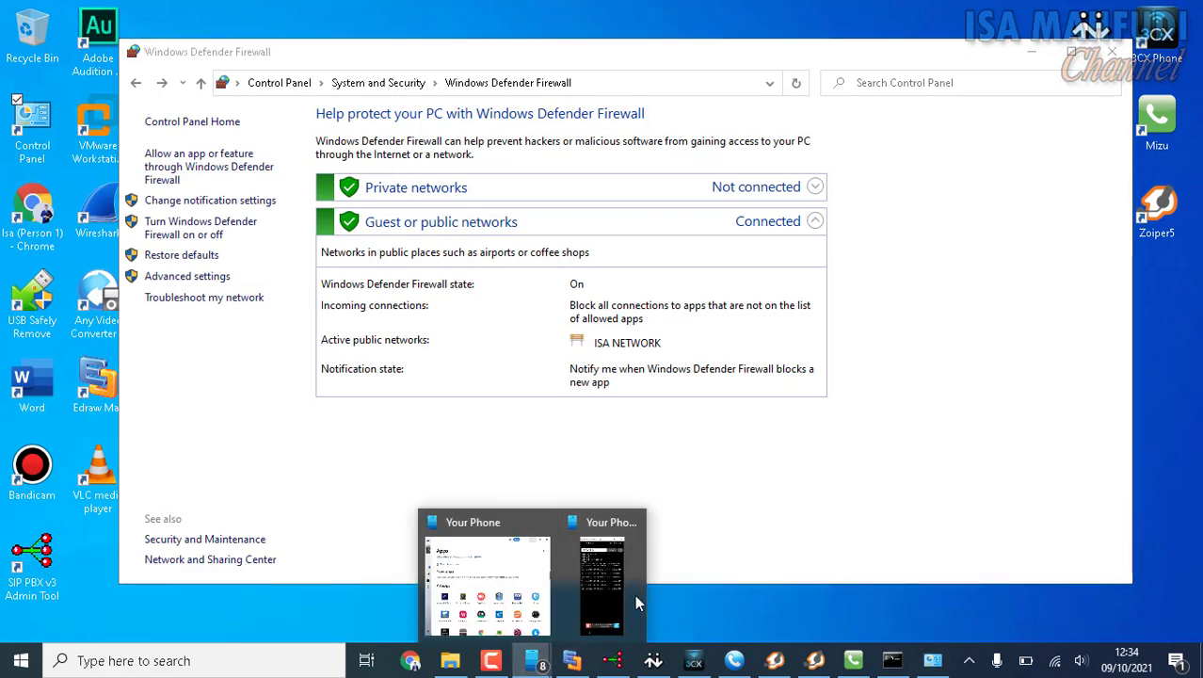
click(631, 593)
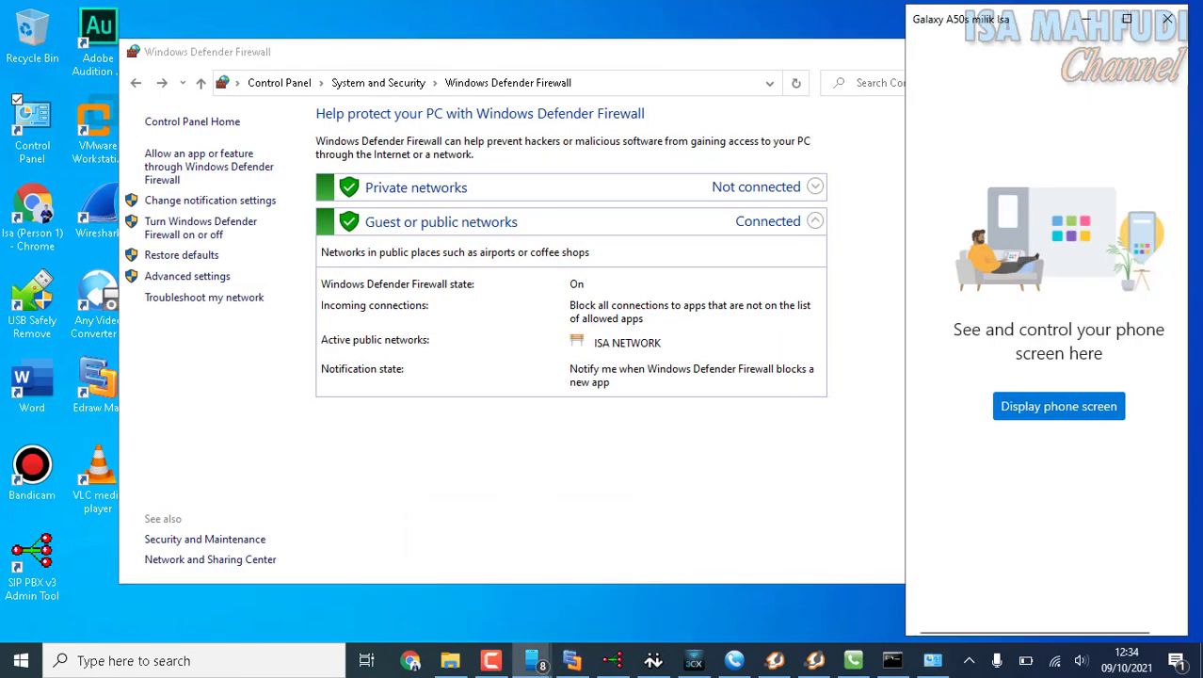
click(1066, 412)
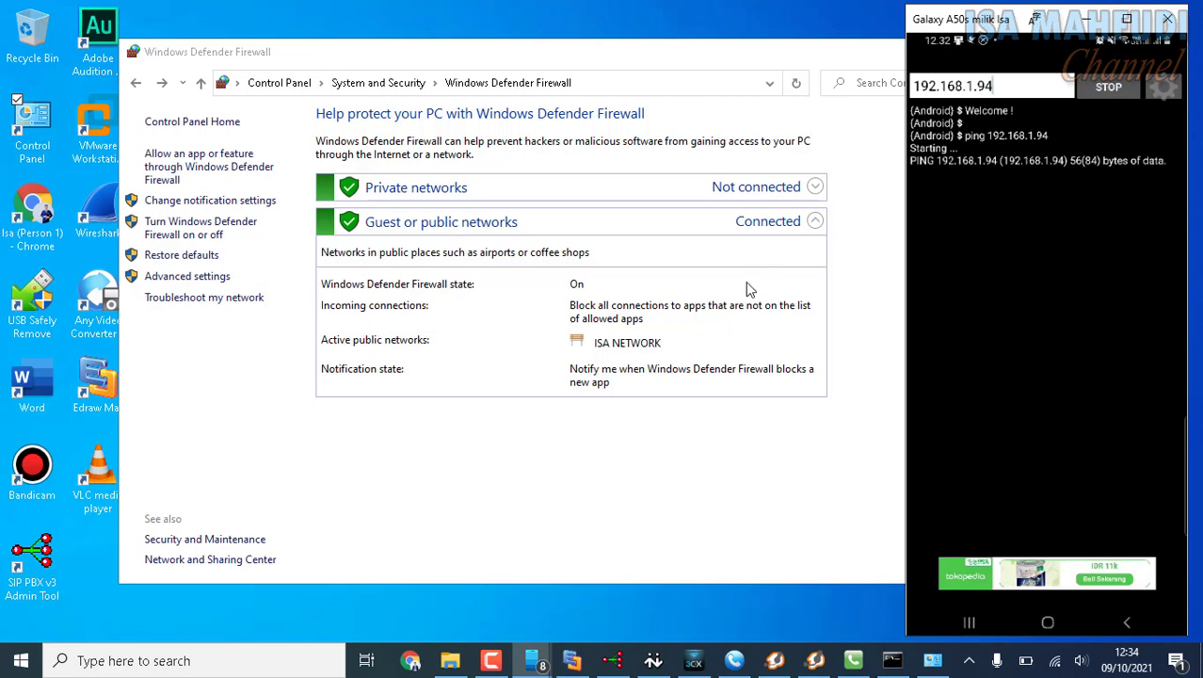
Turn off Windows Defender Firewall for private and public networks, moving its window clear of the phone screen.
click(173, 240)
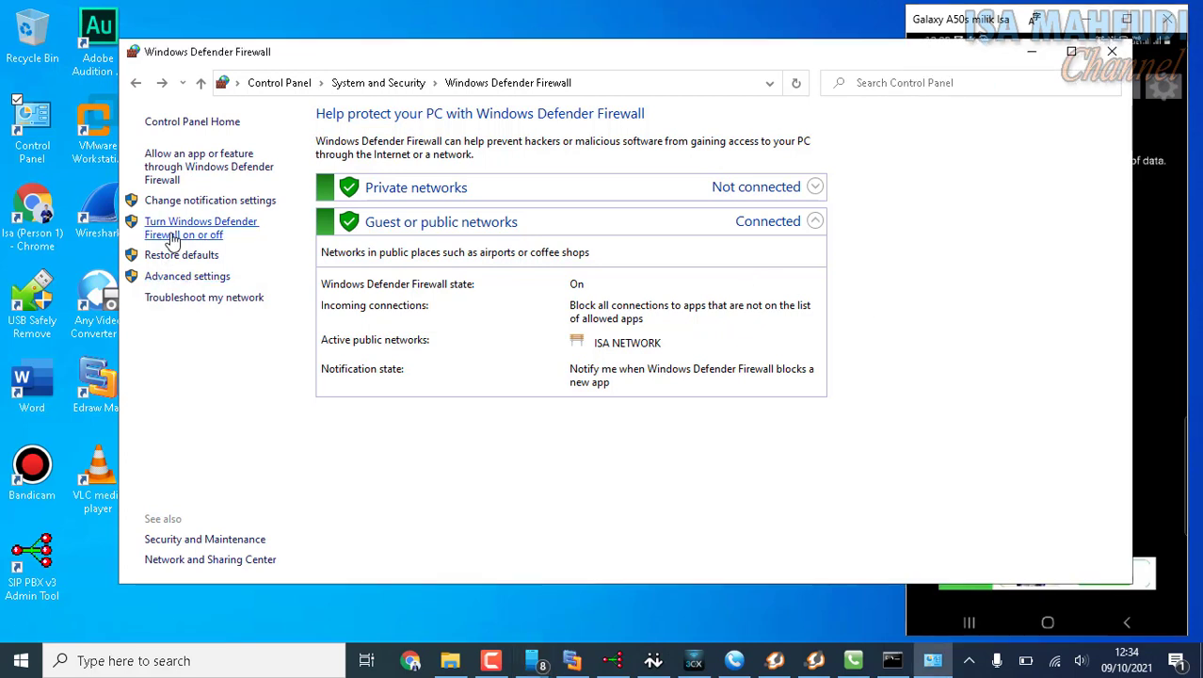
click(444, 254)
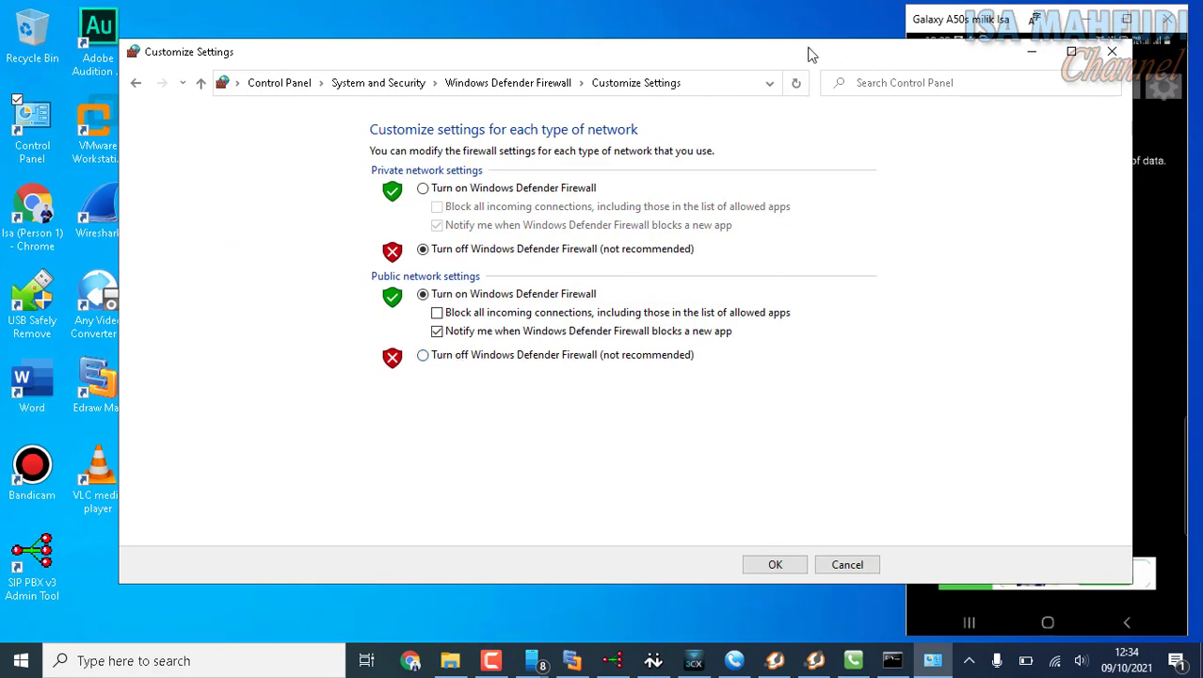
drag(842, 60, 485, 59)
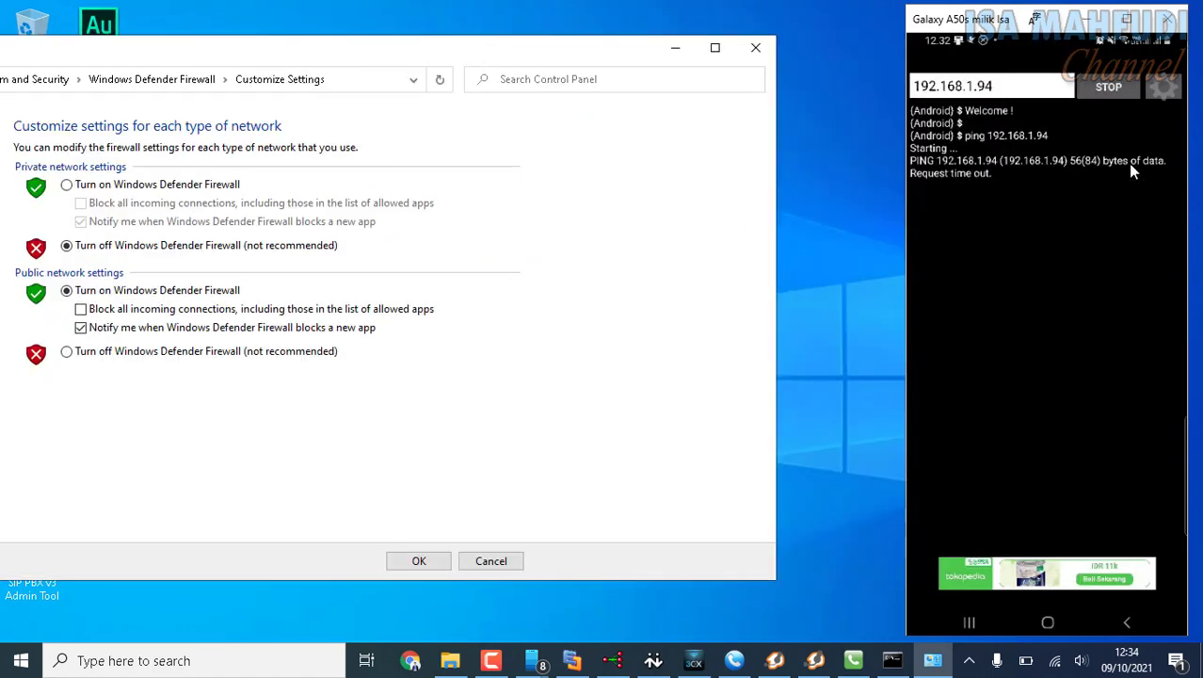
click(111, 352)
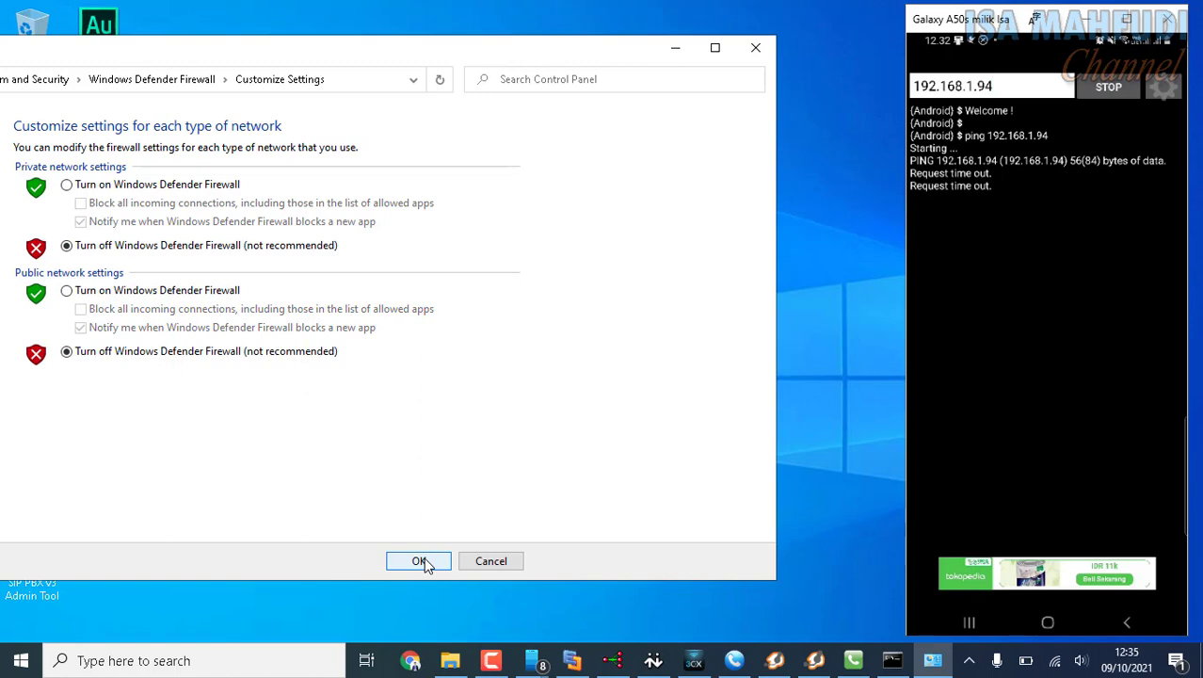
click(425, 564)
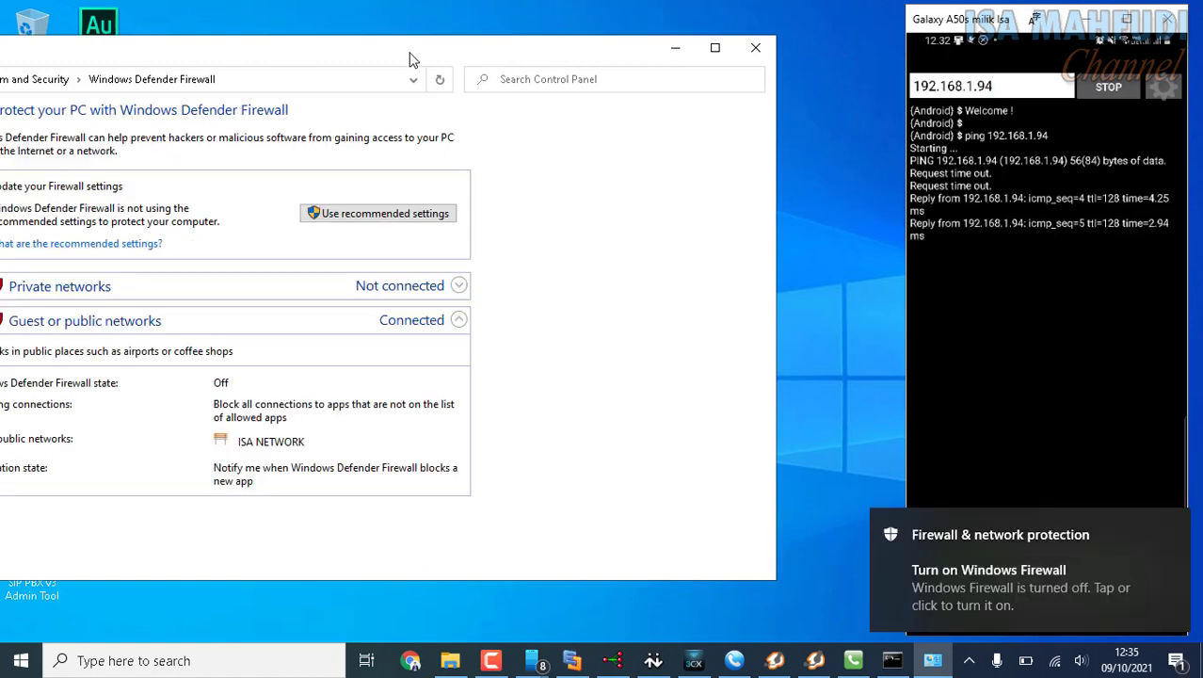
Close the Windows Defender Firewall window and review the laptop, softphone and phone client diagram in Edraw Max.
drag(411, 60, 580, 77)
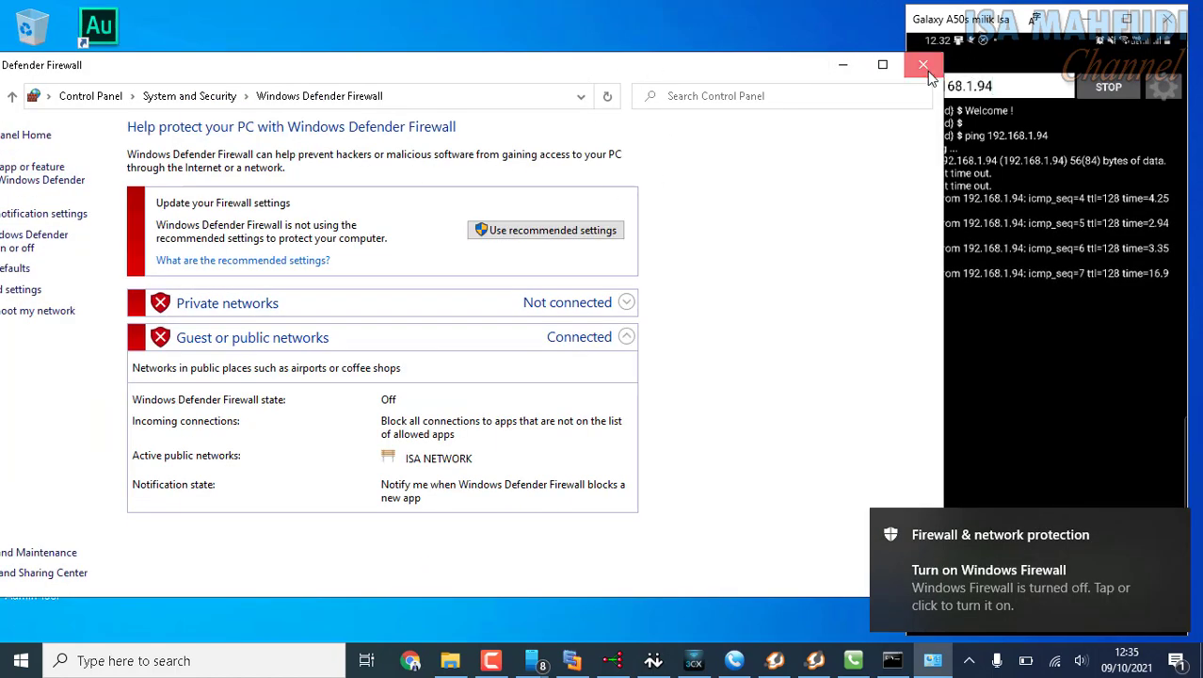
click(923, 64)
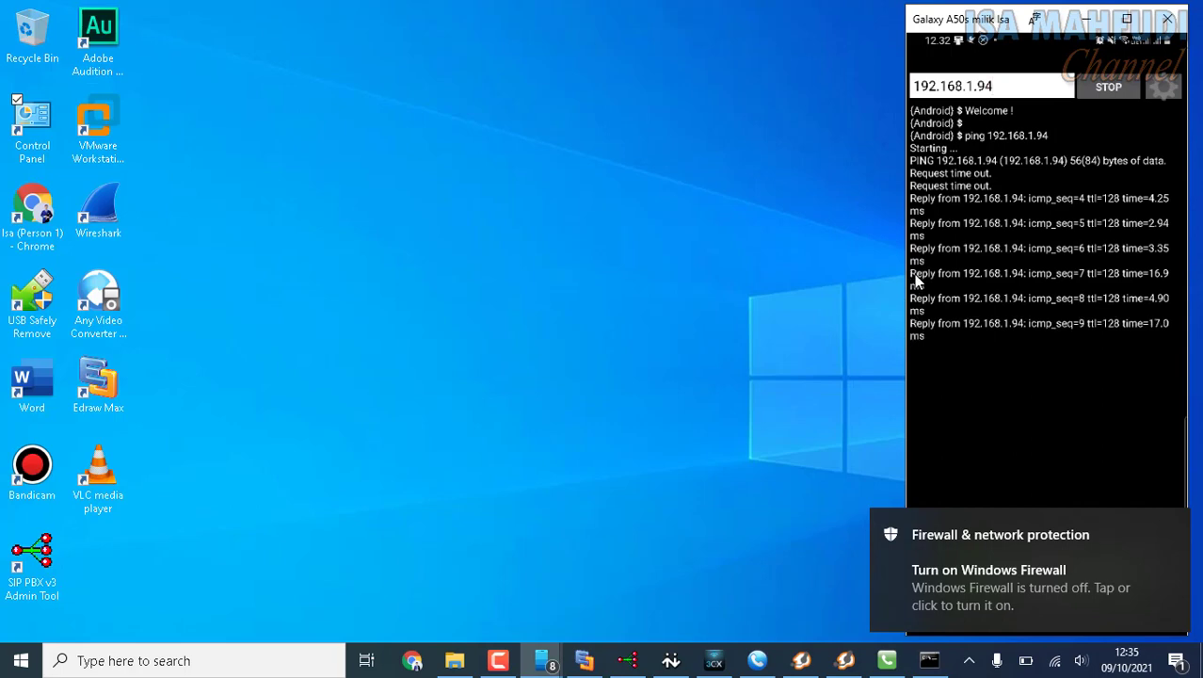
click(584, 660)
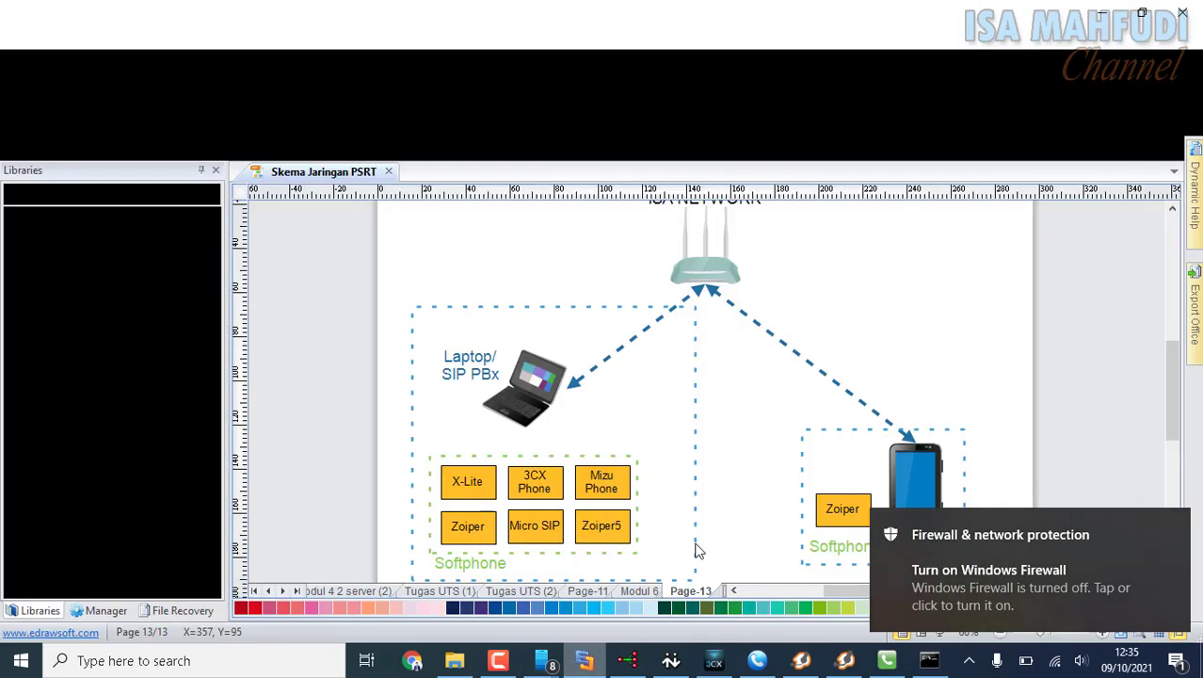
mouse_move(1174, 424)
mouse_down()
mouse_move(1173, 403)
mouse_move(1174, 427)
mouse_up()
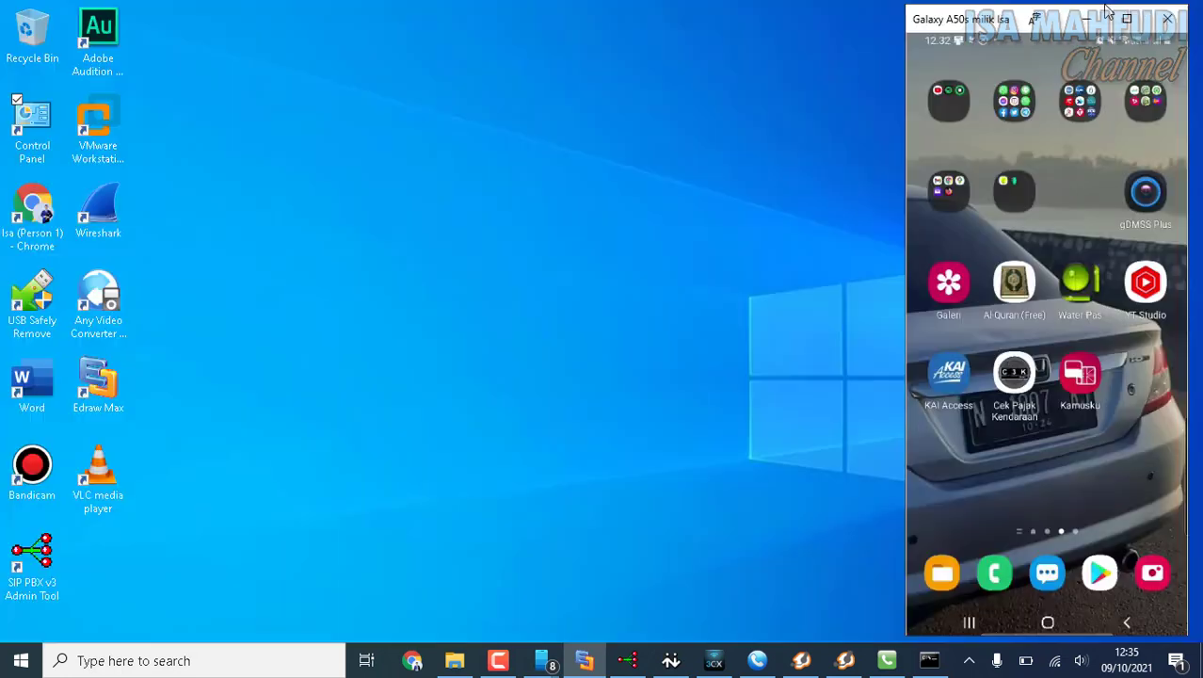
click(1104, 12)
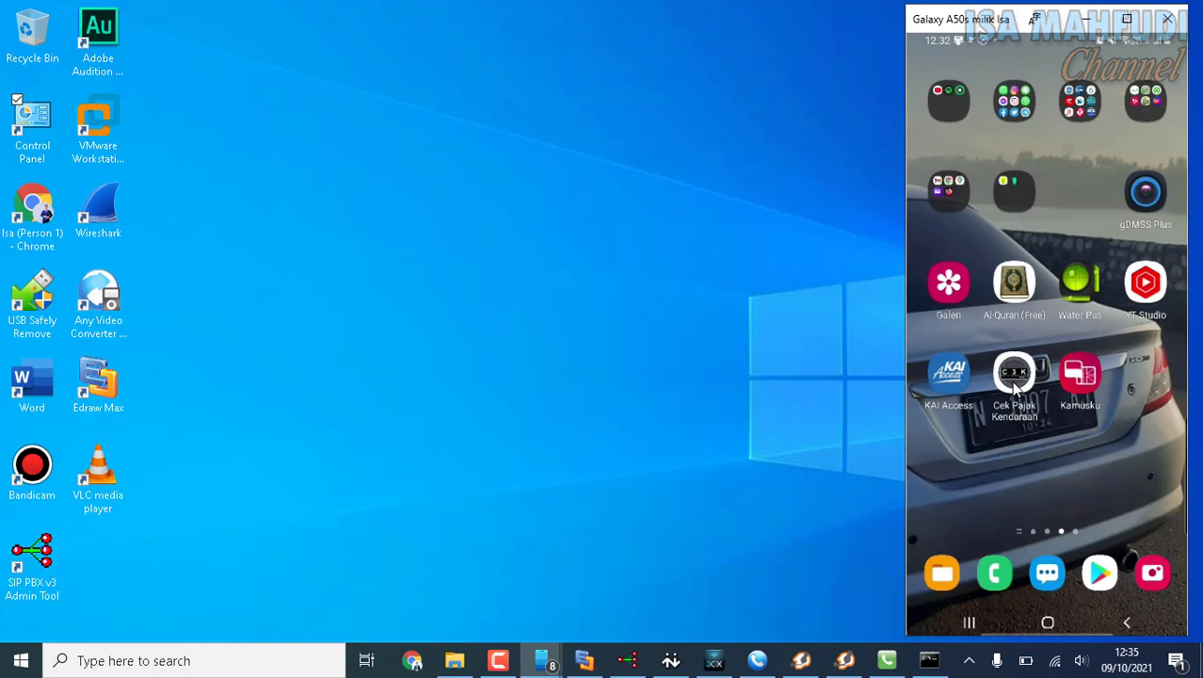
Set up the ZoiPer account on the phone with username 111, its password and host 192.168.1.94, showing the server's IP configuration in the command prompt.
scroll(1014, 383, down, 1)
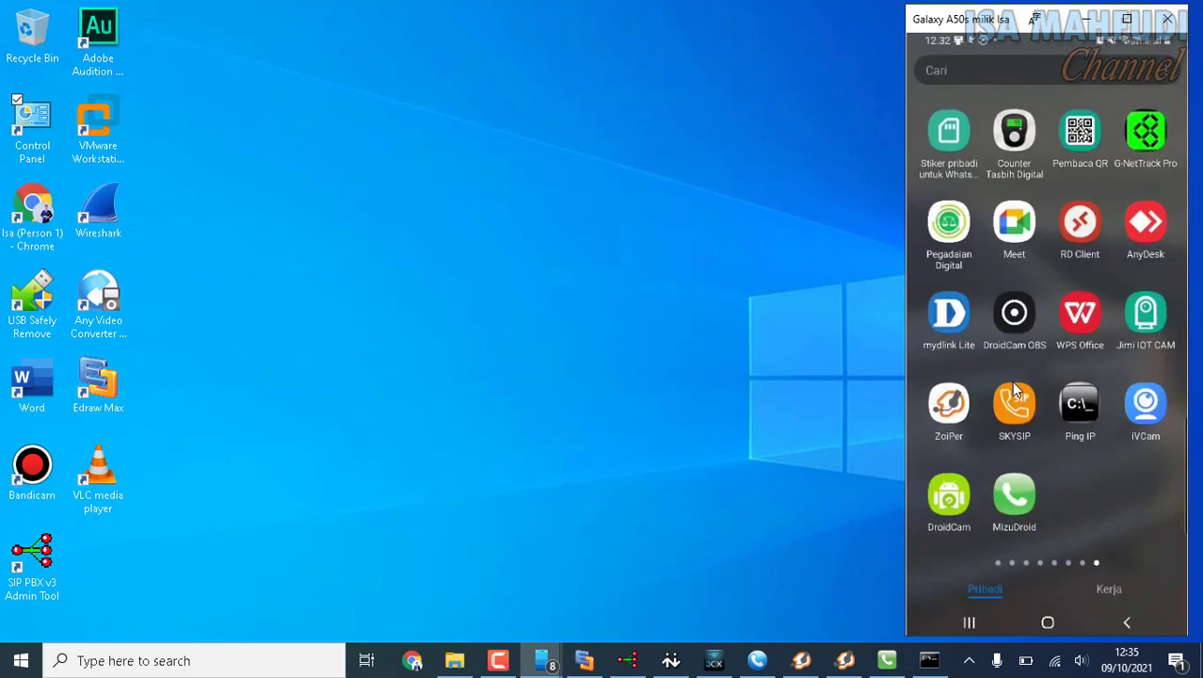
click(1013, 383)
right_click(1015, 389)
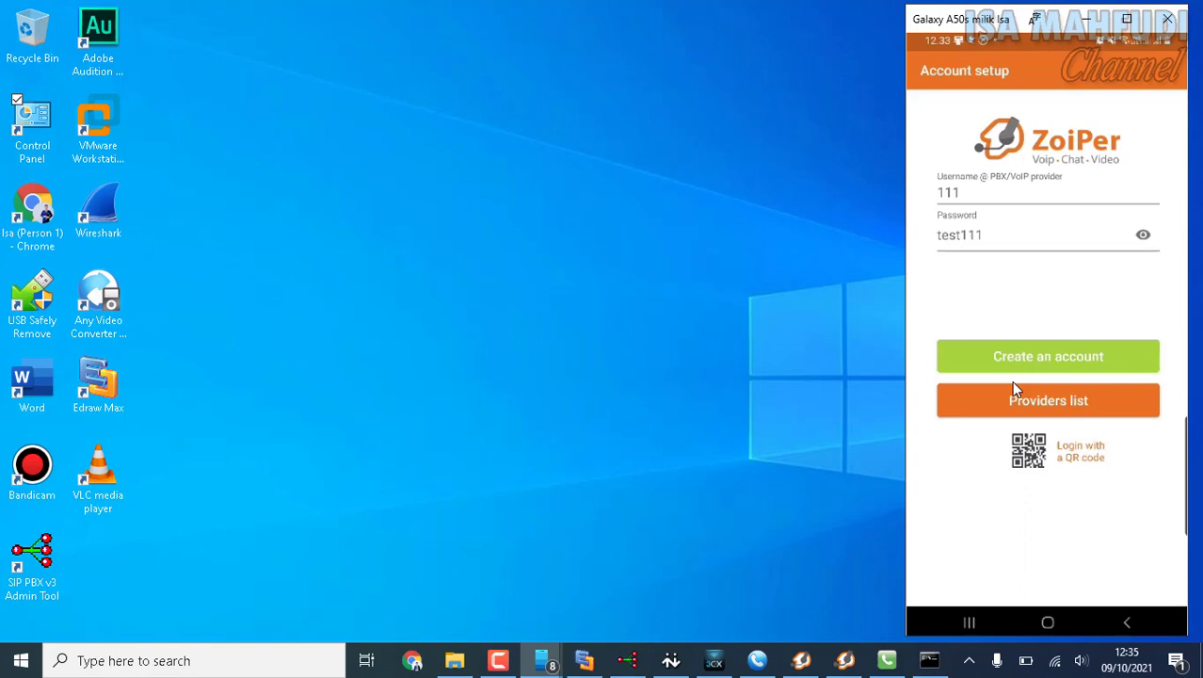
click(1013, 386)
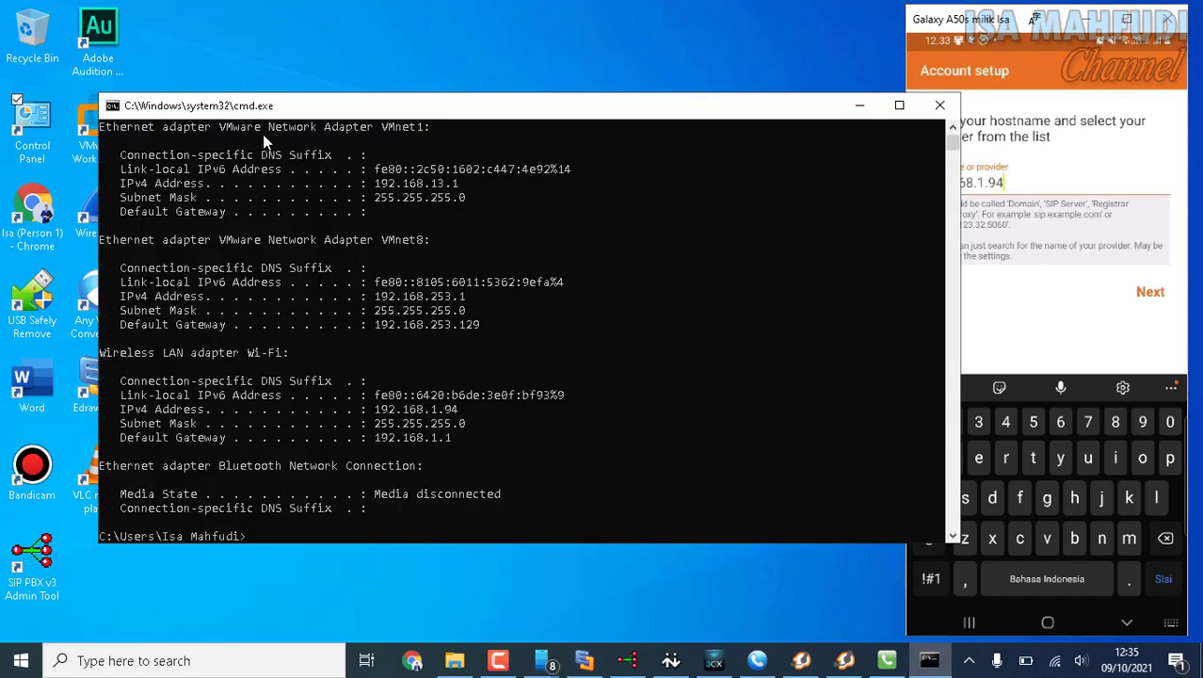
click(930, 660)
drag(596, 113, 515, 107)
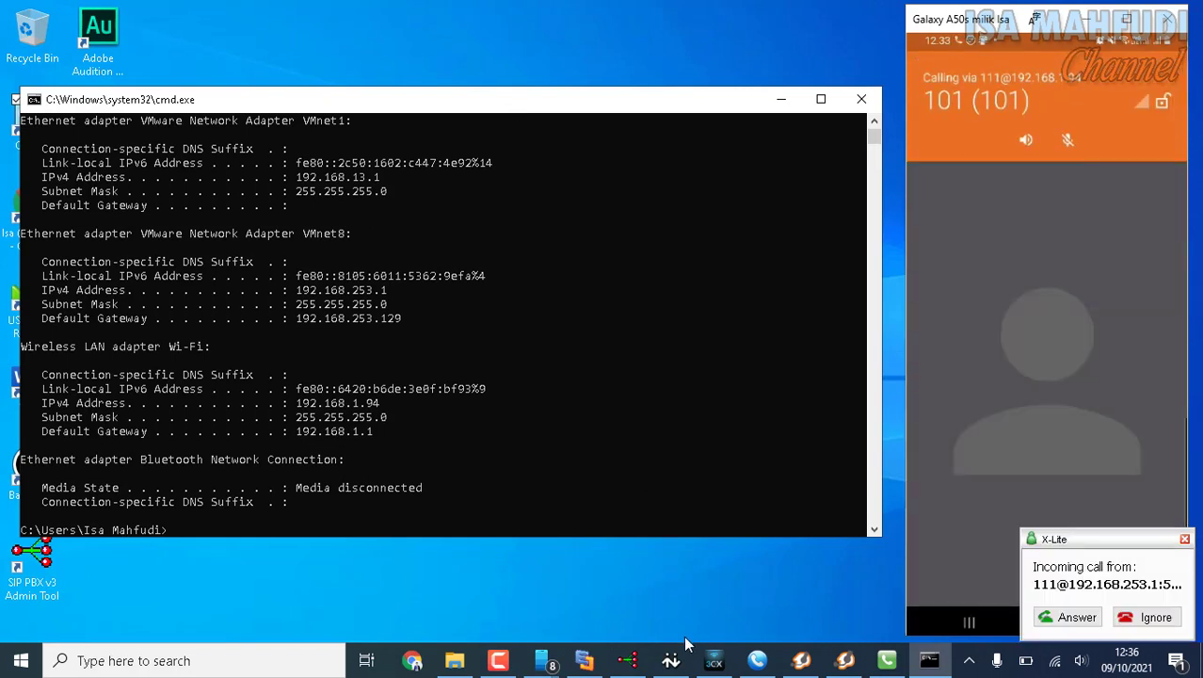
Reject the phone's incoming test call in X-Lite, reposition the softphone, and minimize the command prompt.
click(672, 661)
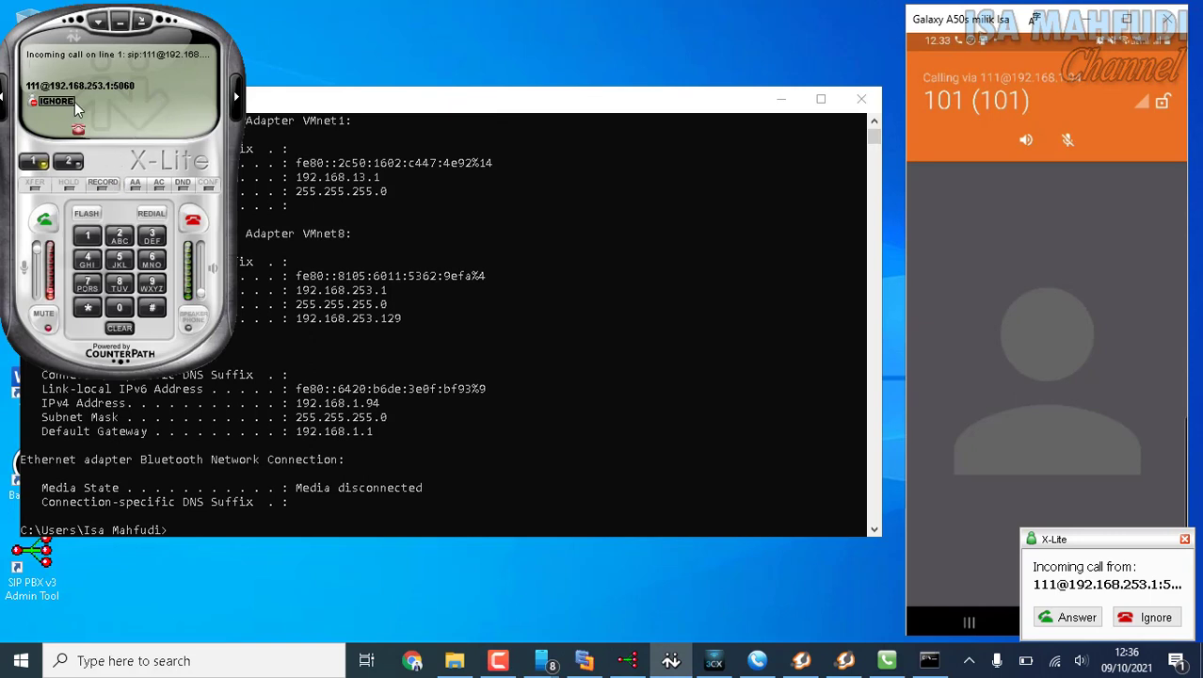
click(192, 223)
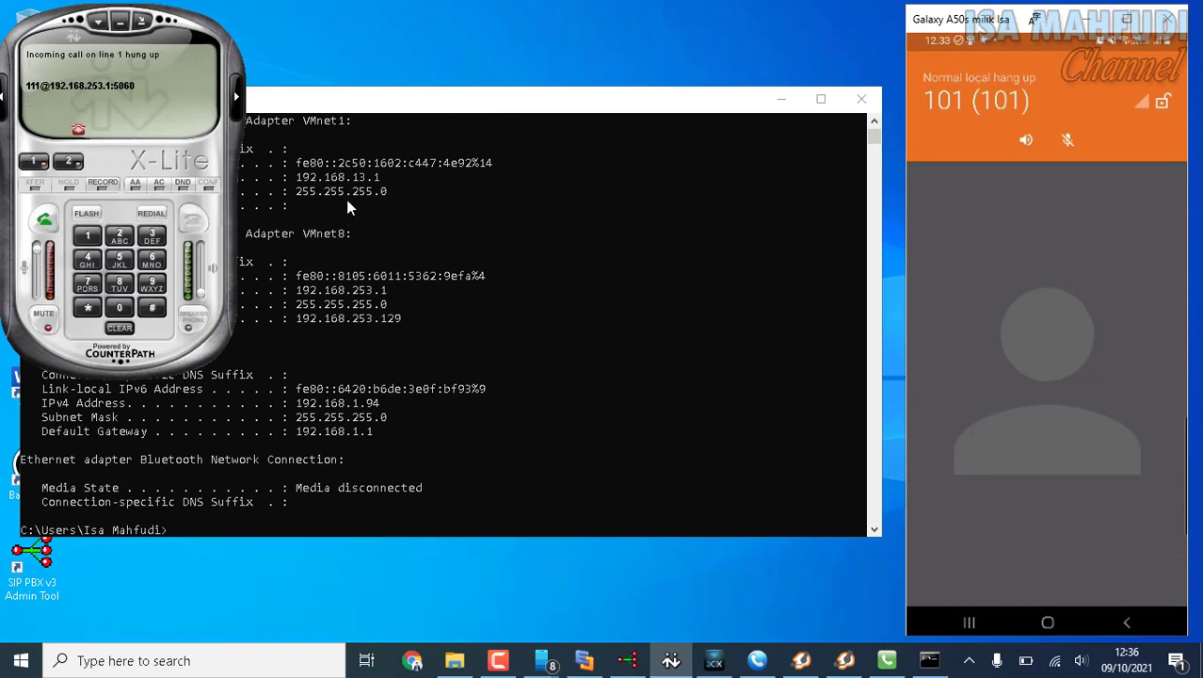
drag(42, 28, 378, 56)
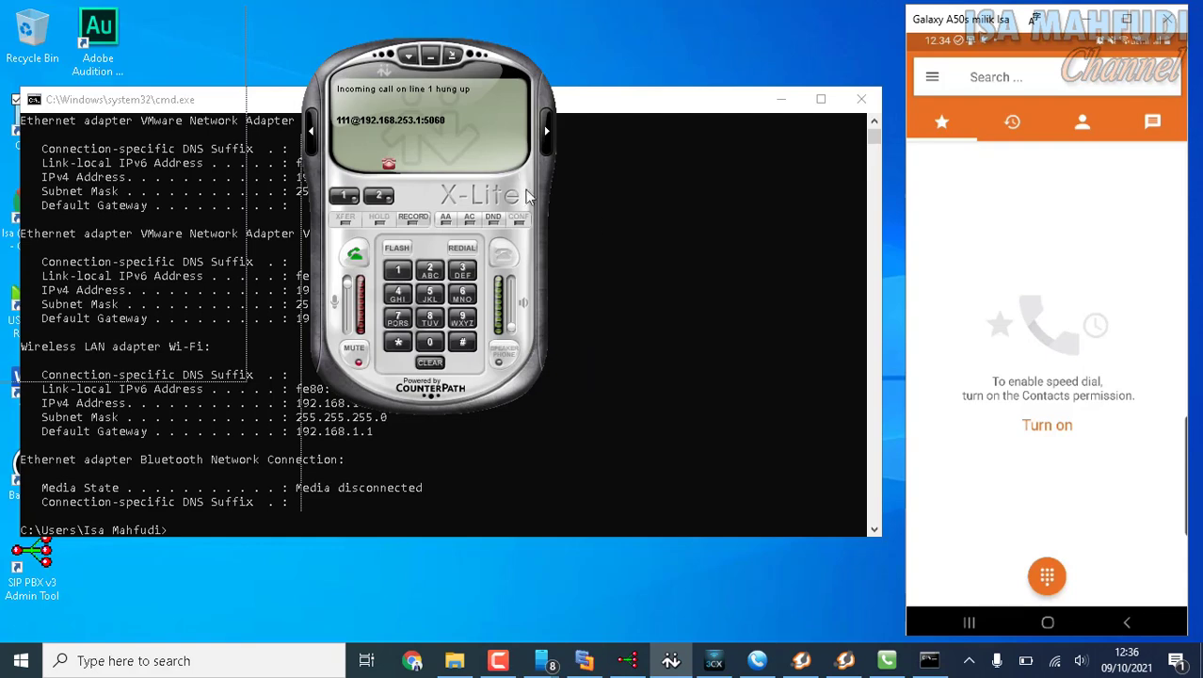
click(782, 100)
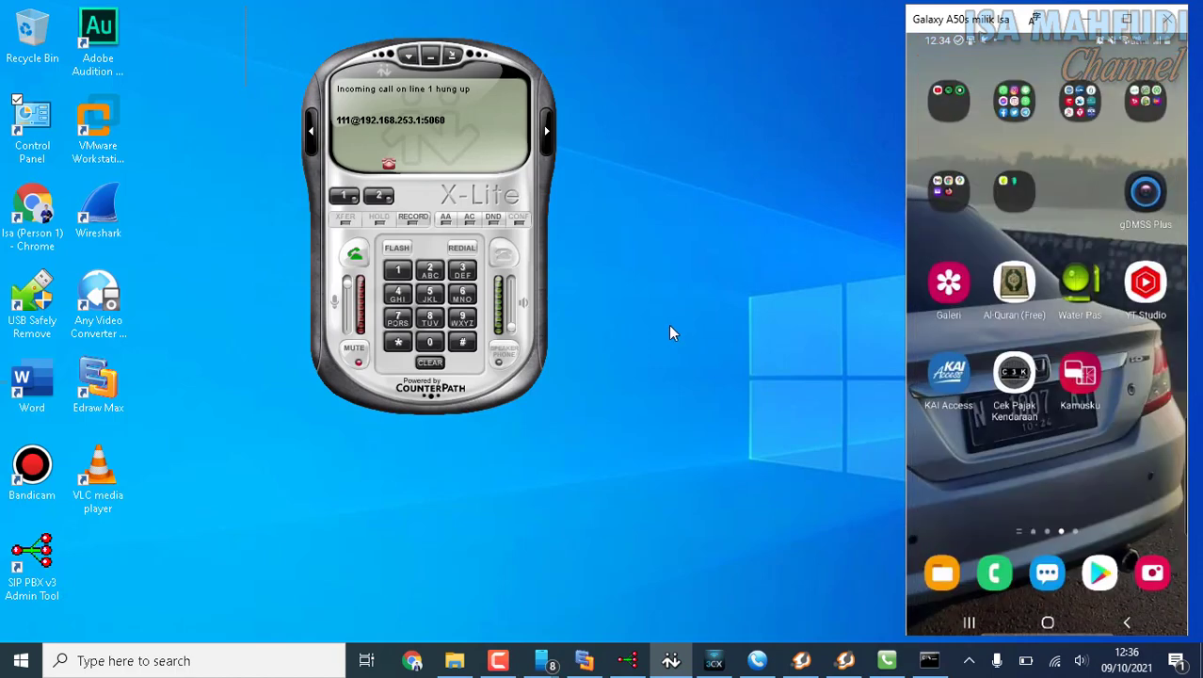
Switch to the SIP PBX admin tool, collapse its Extensions and SIP Accounts branches, and open the ACD hunt group settings.
click(631, 661)
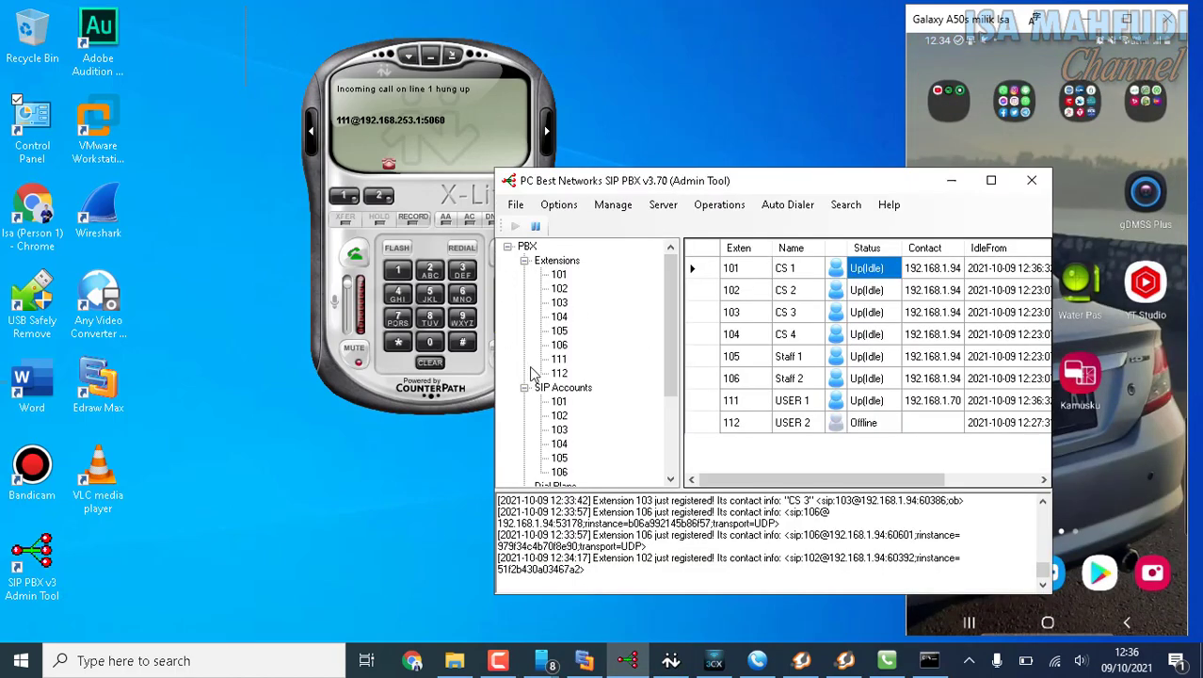
click(524, 261)
click(525, 275)
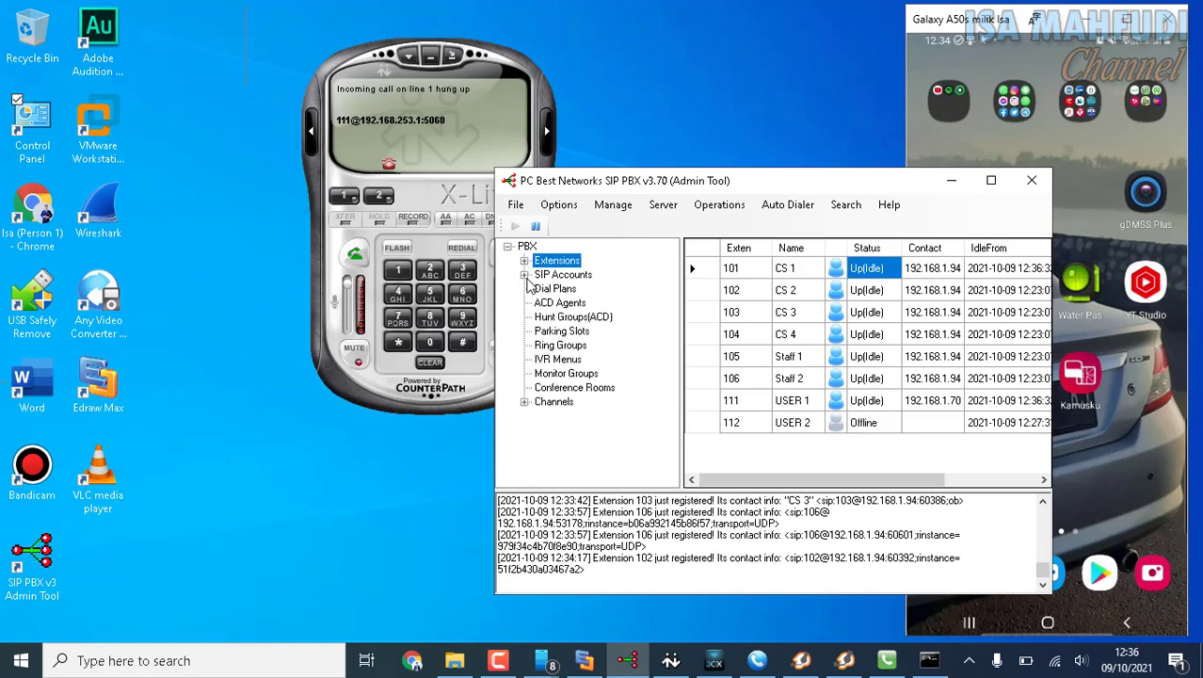
click(561, 209)
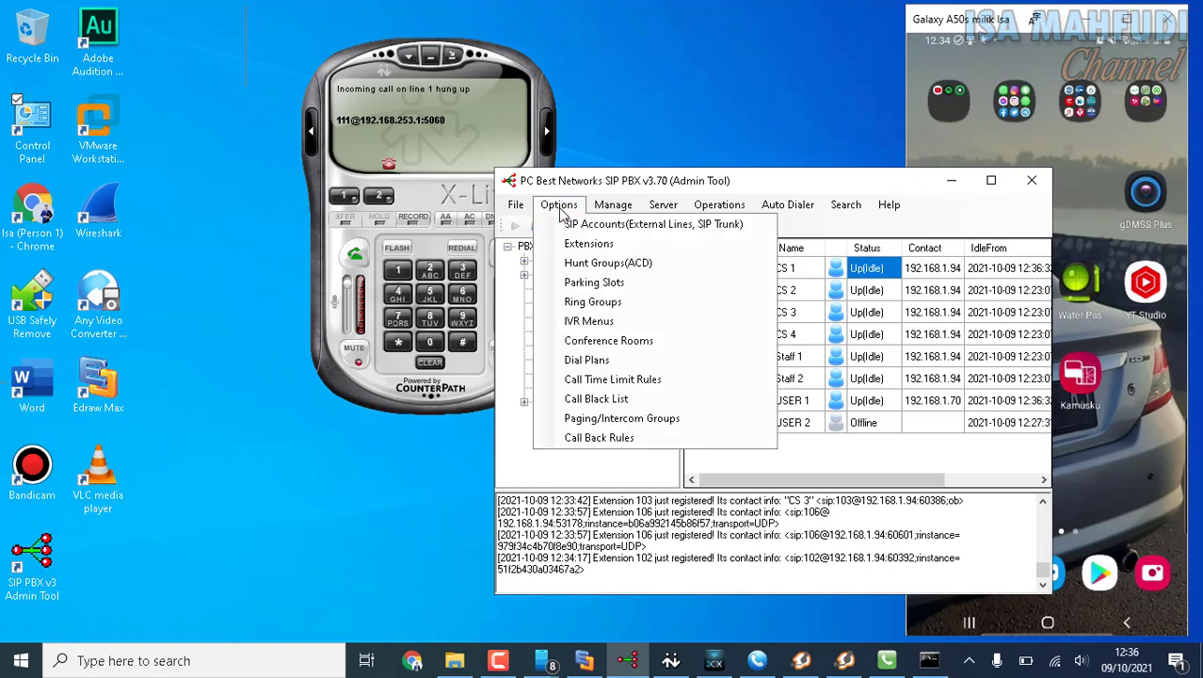
click(629, 269)
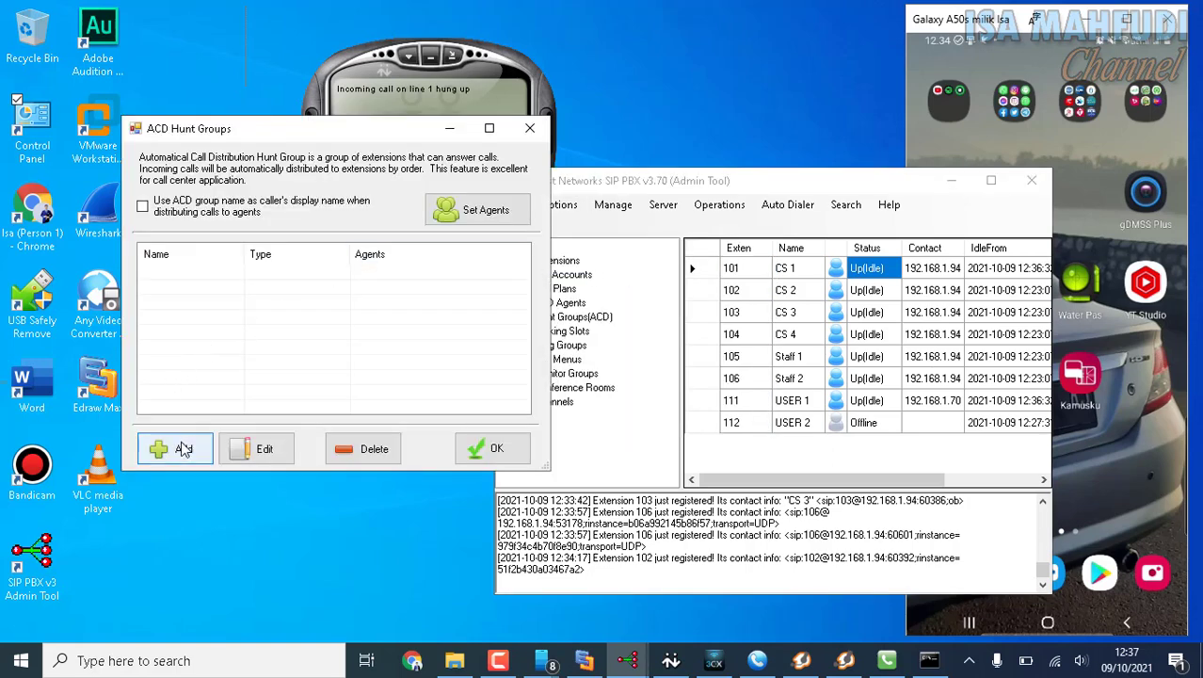
Begin adding a hunt group named ACD_CS and enable playing music when waiting.
click(181, 450)
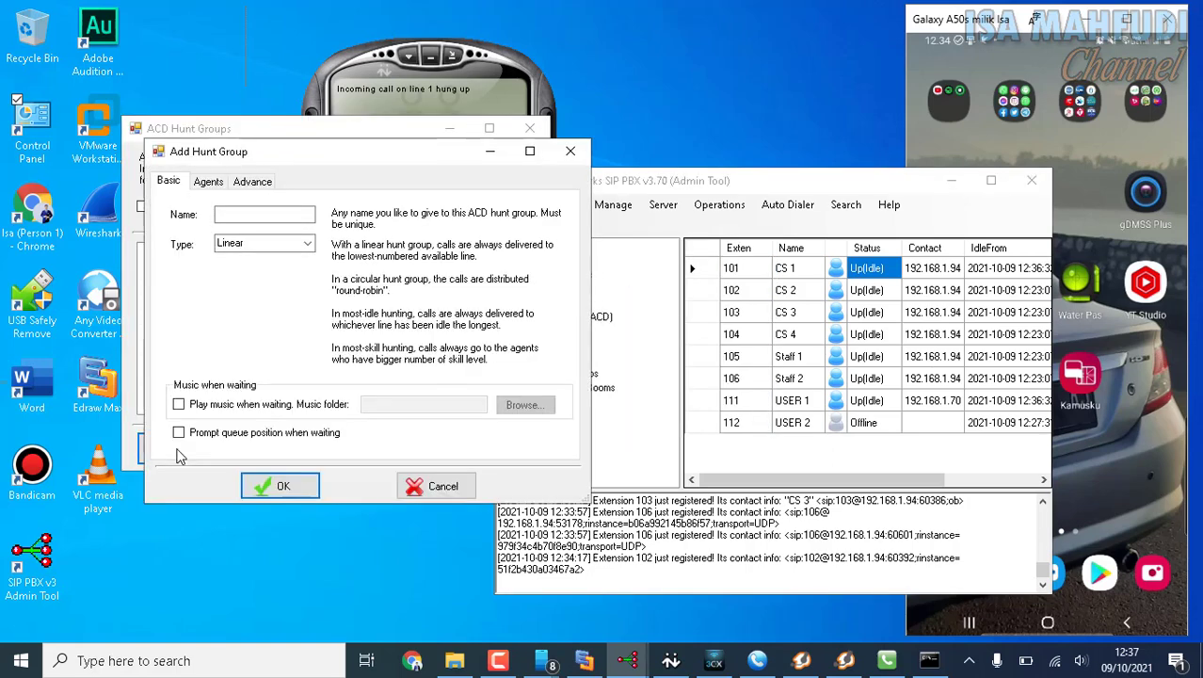
click(242, 217)
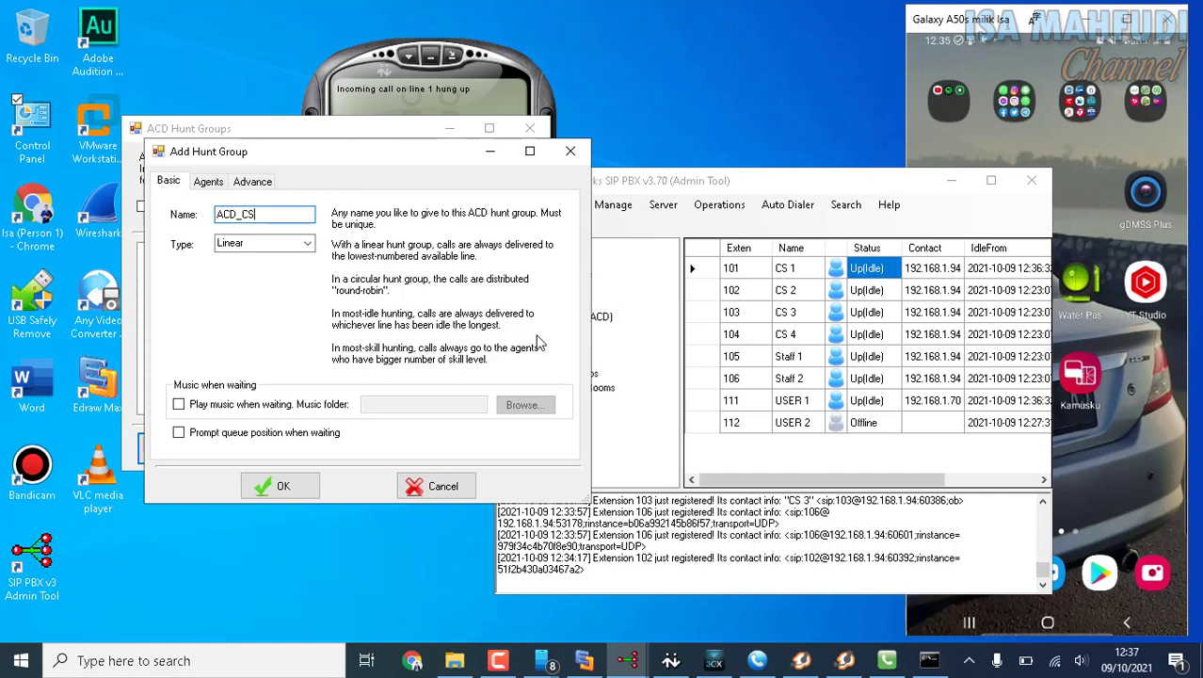
click(279, 407)
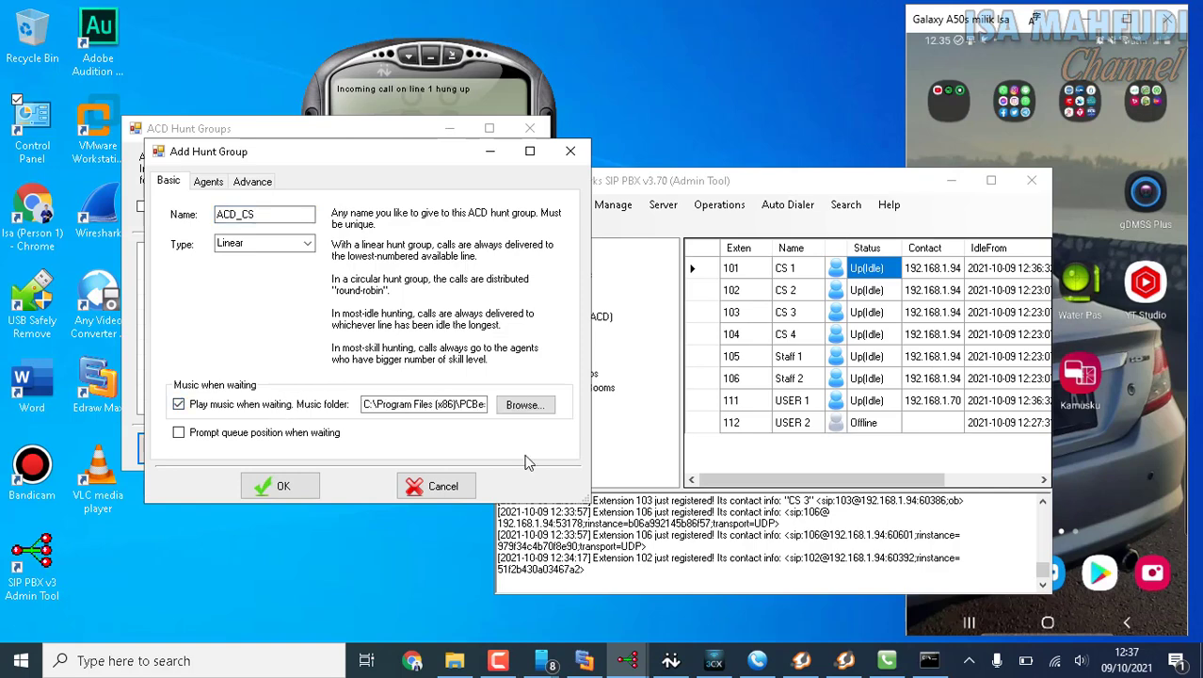
Create a folder named Musik 1 inside the Videos folder in File Explorer.
click(456, 662)
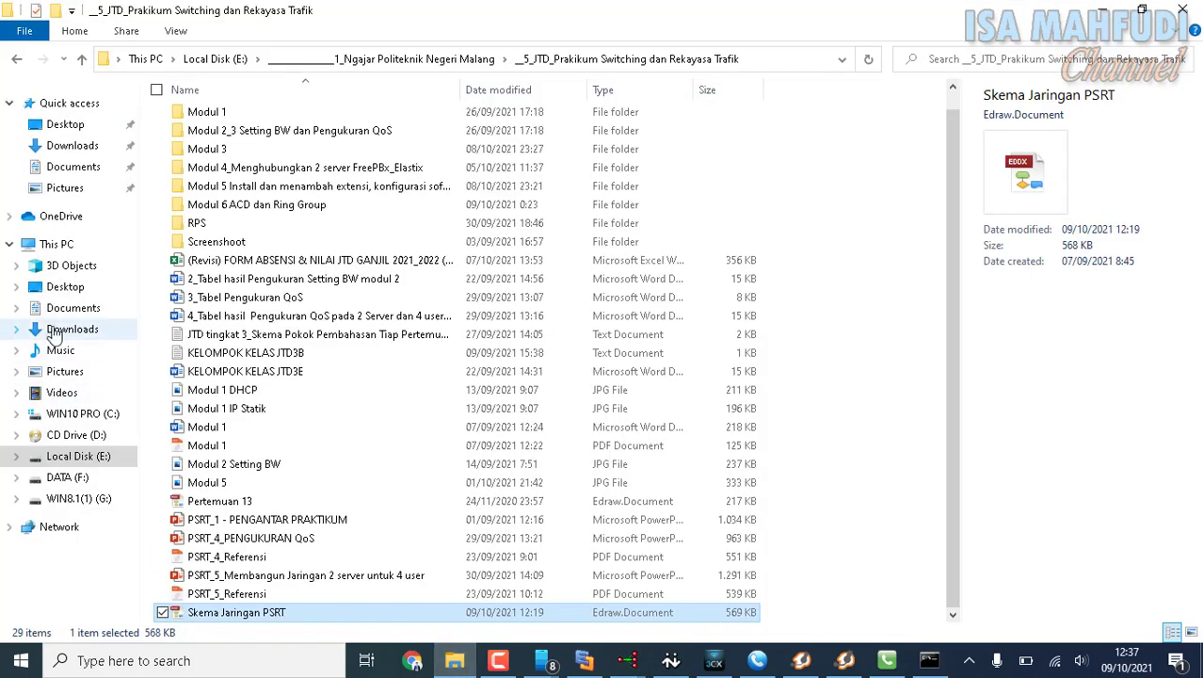
click(56, 334)
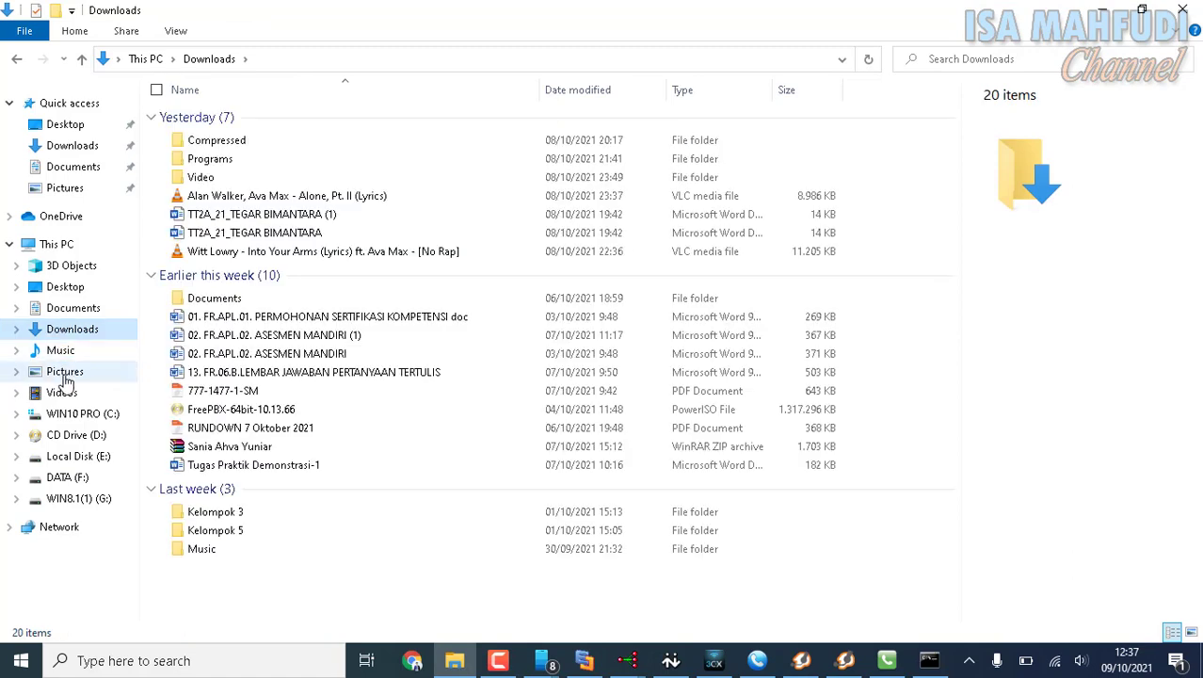
click(62, 354)
click(64, 392)
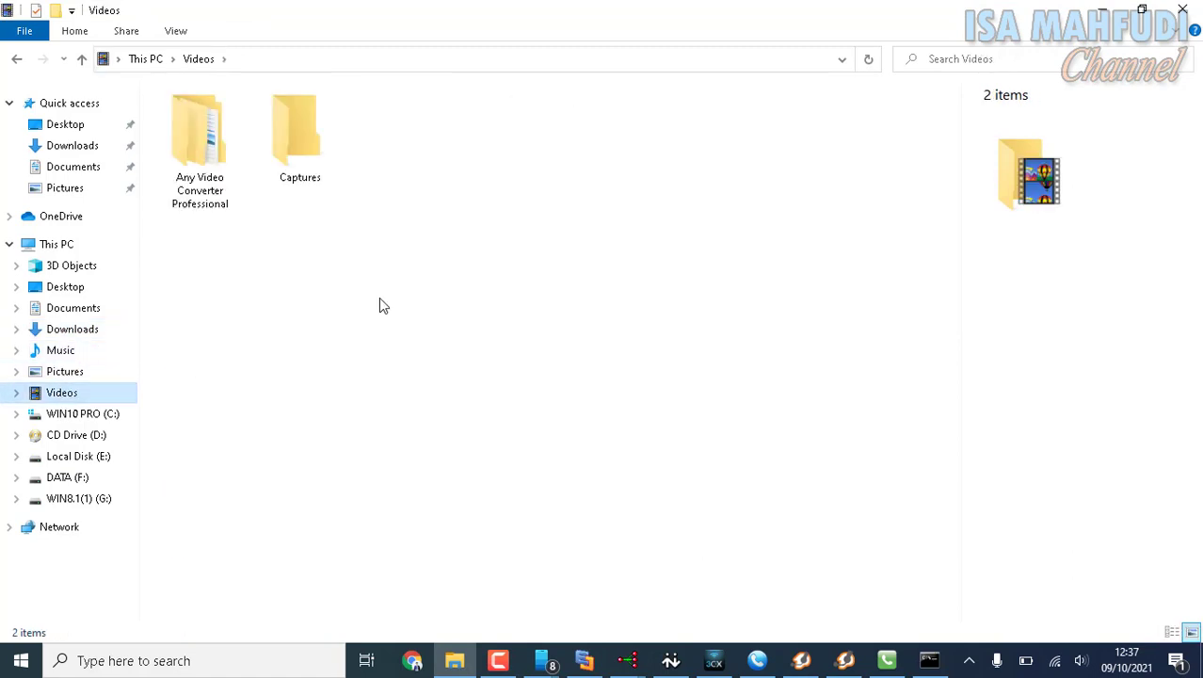
right_click(444, 179)
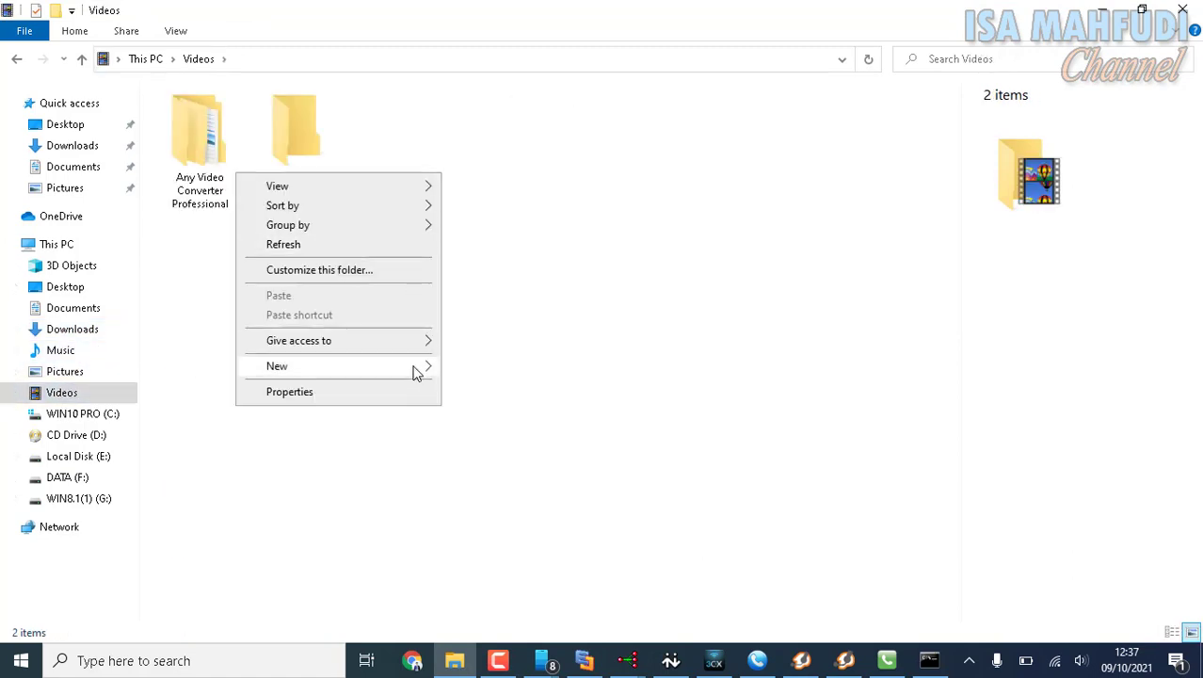
mouse_move(418, 369)
click(472, 370)
text(Mu)
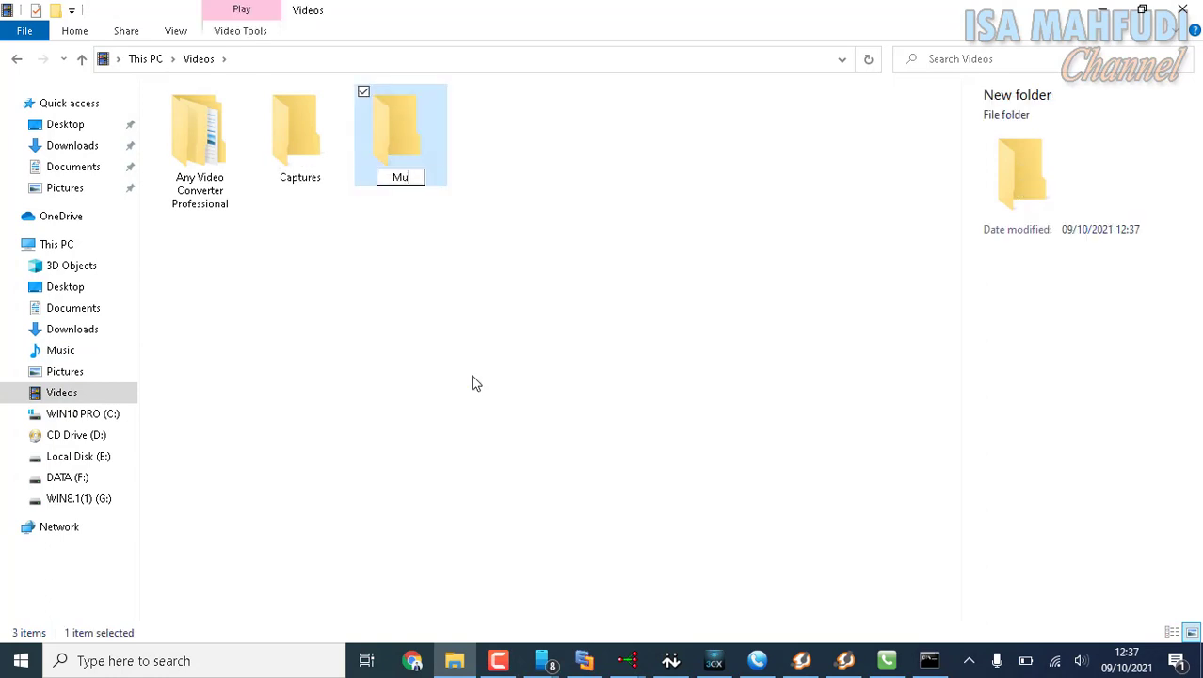
text(sik 1)
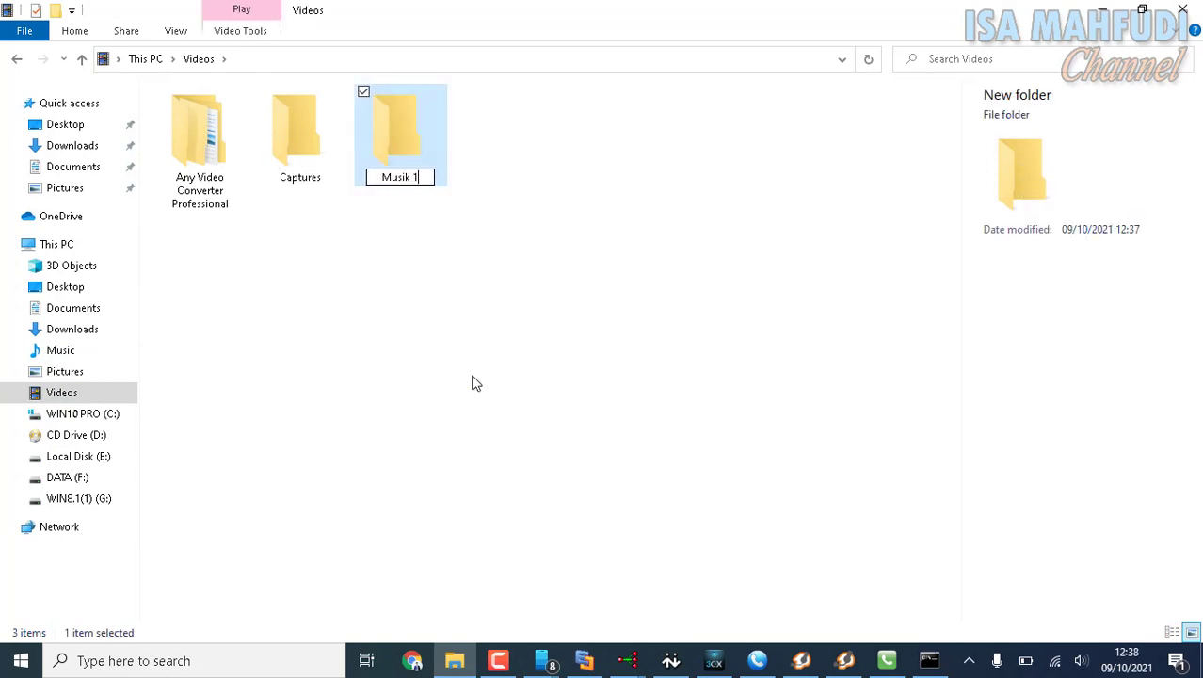
key(Return)
Copy the videoplayback_2 wave file from Any Video Converter Professional's WAVE folder into the Musik 1 folder.
double_click(240, 130)
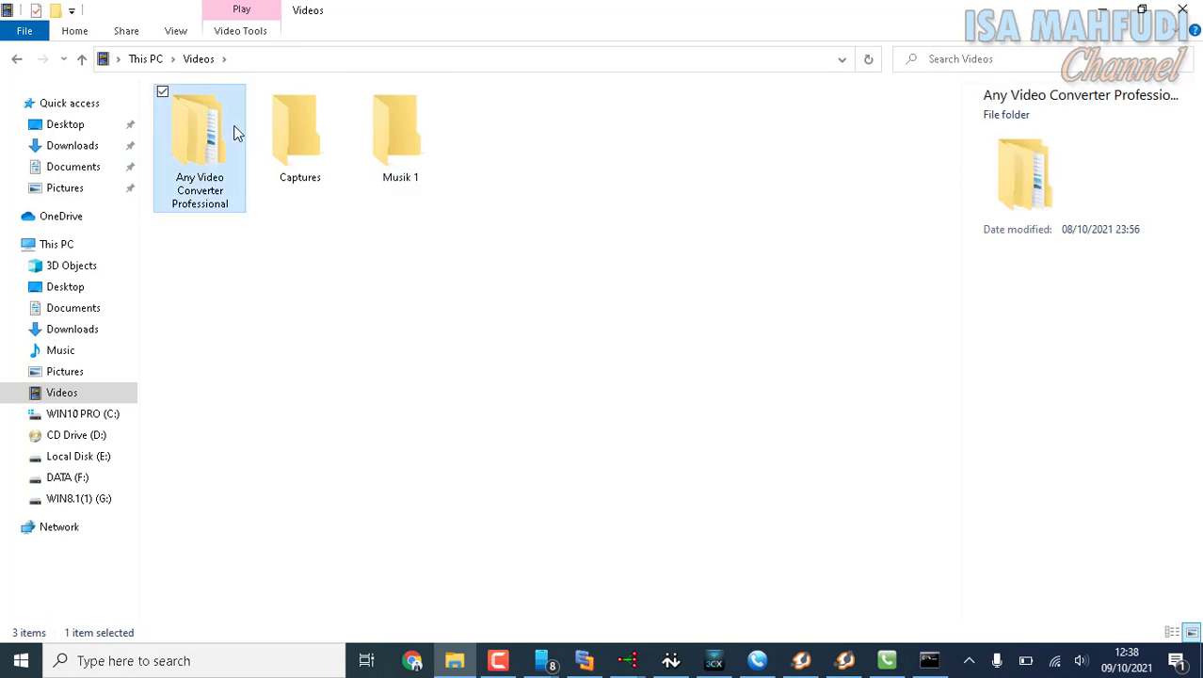
double_click(198, 136)
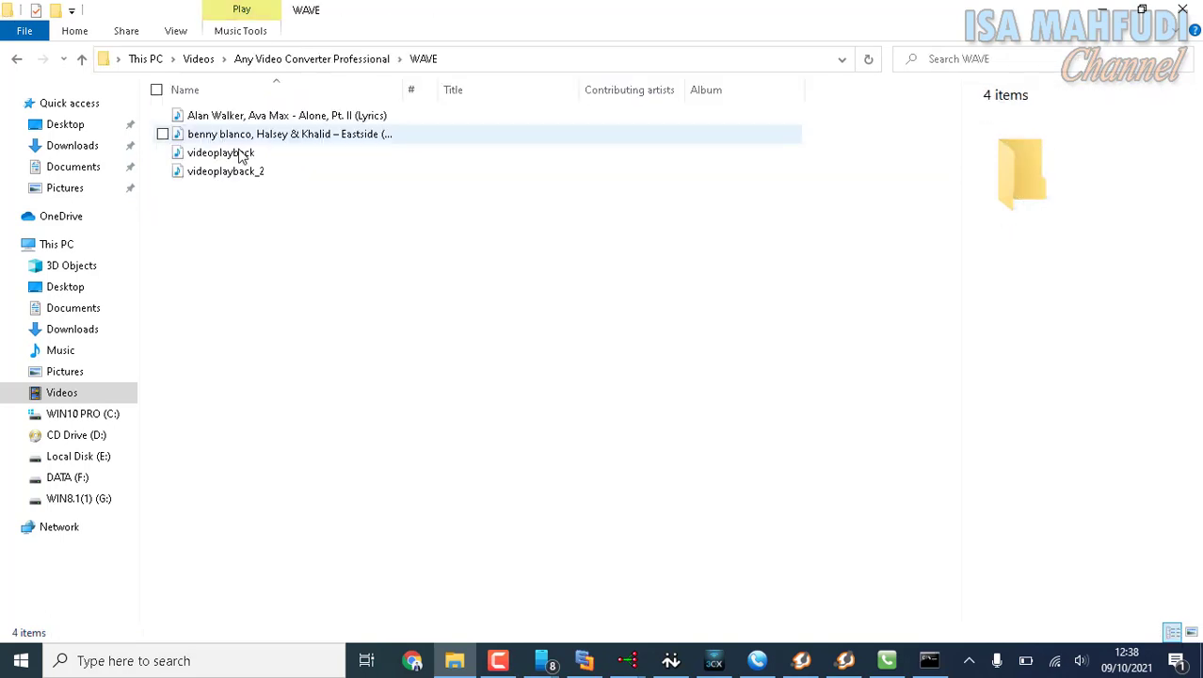
click(253, 173)
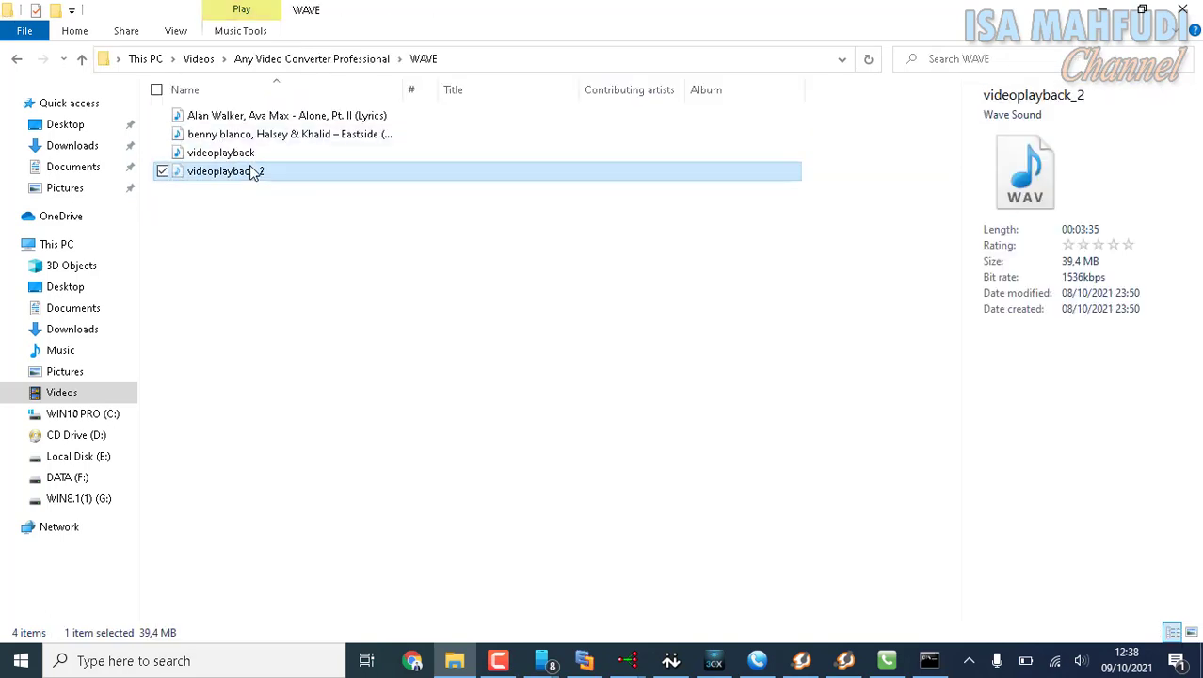
click(13, 59)
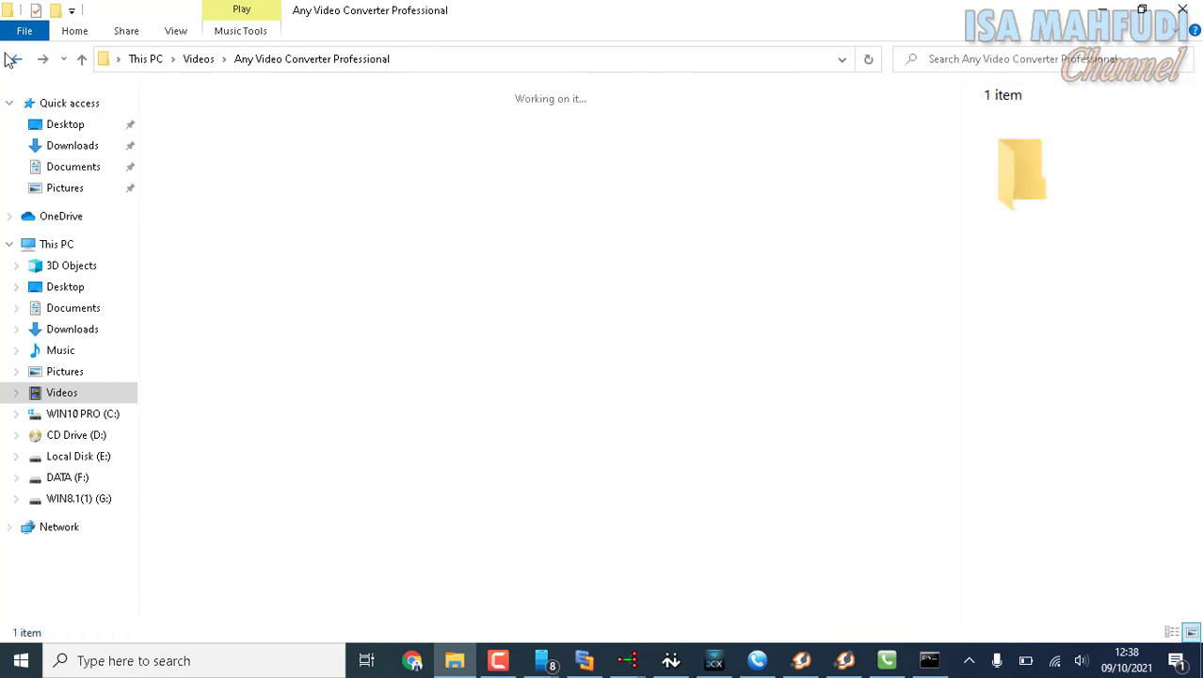
click(14, 60)
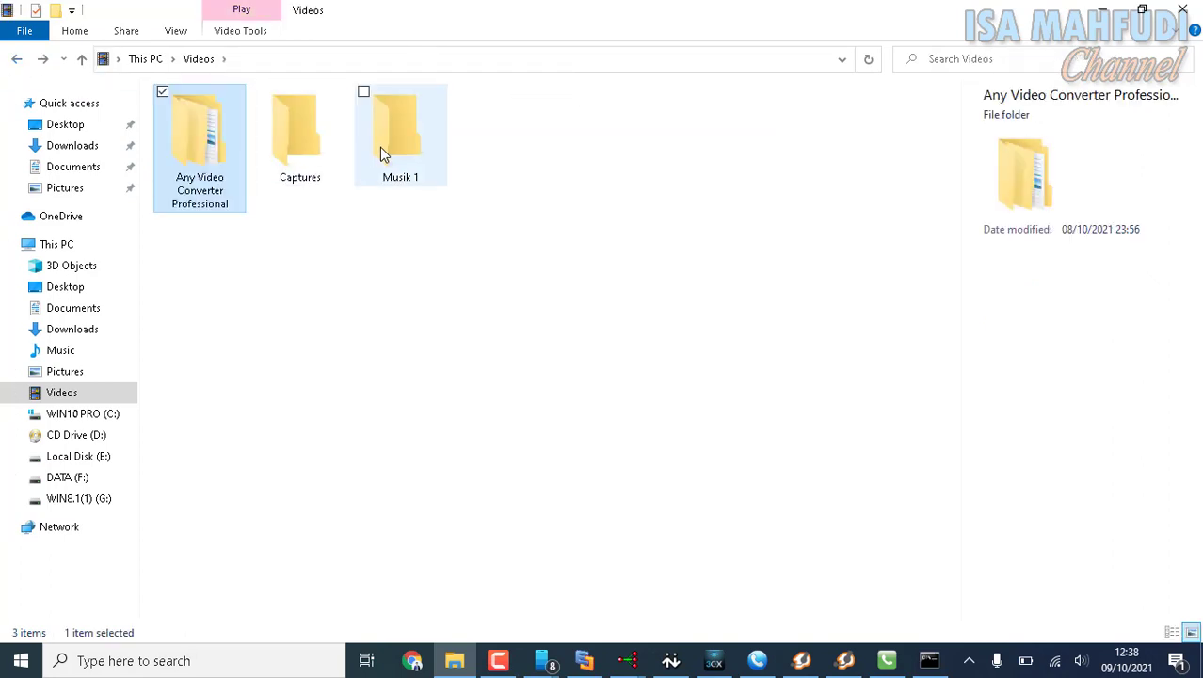
double_click(381, 152)
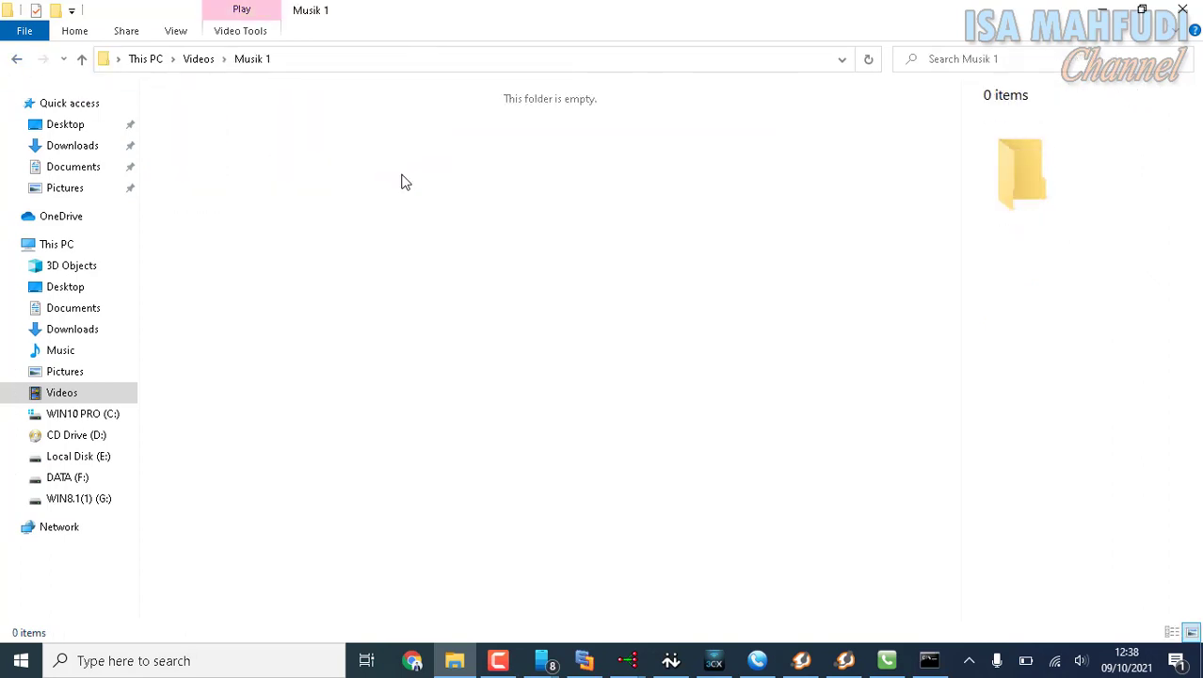
key(ctrl+v)
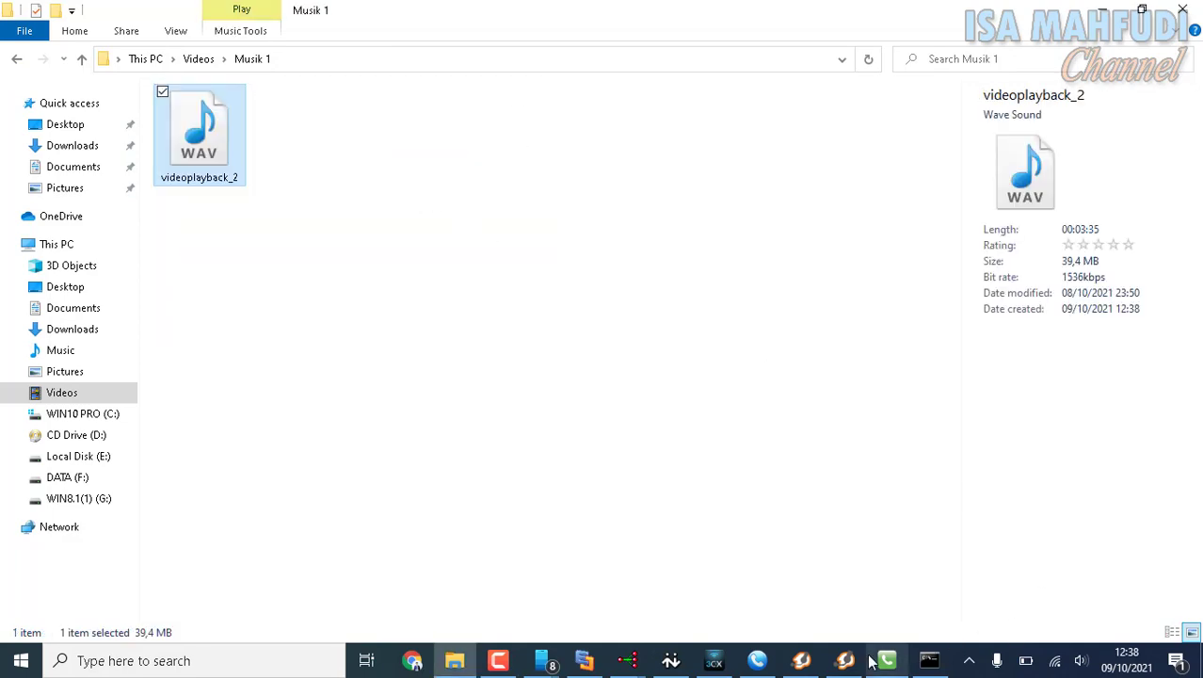
Return to the Add Hunt Group dialog and set the waiting music folder to Musik 1 inside Videos.
click(628, 661)
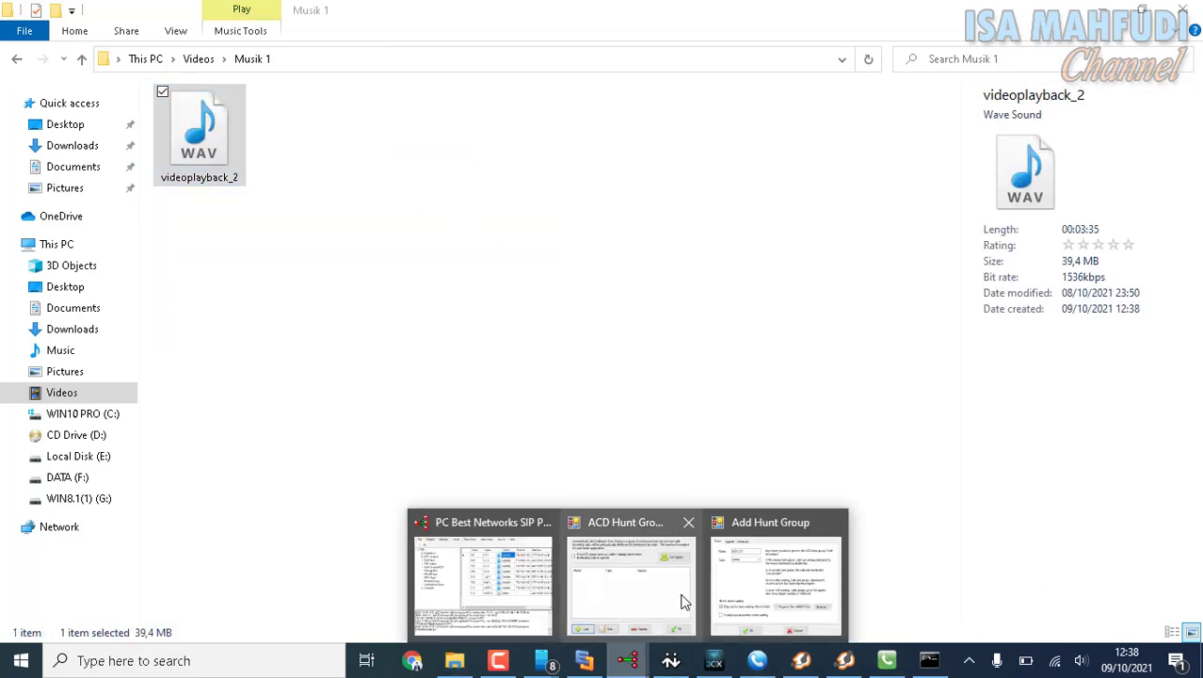
click(771, 591)
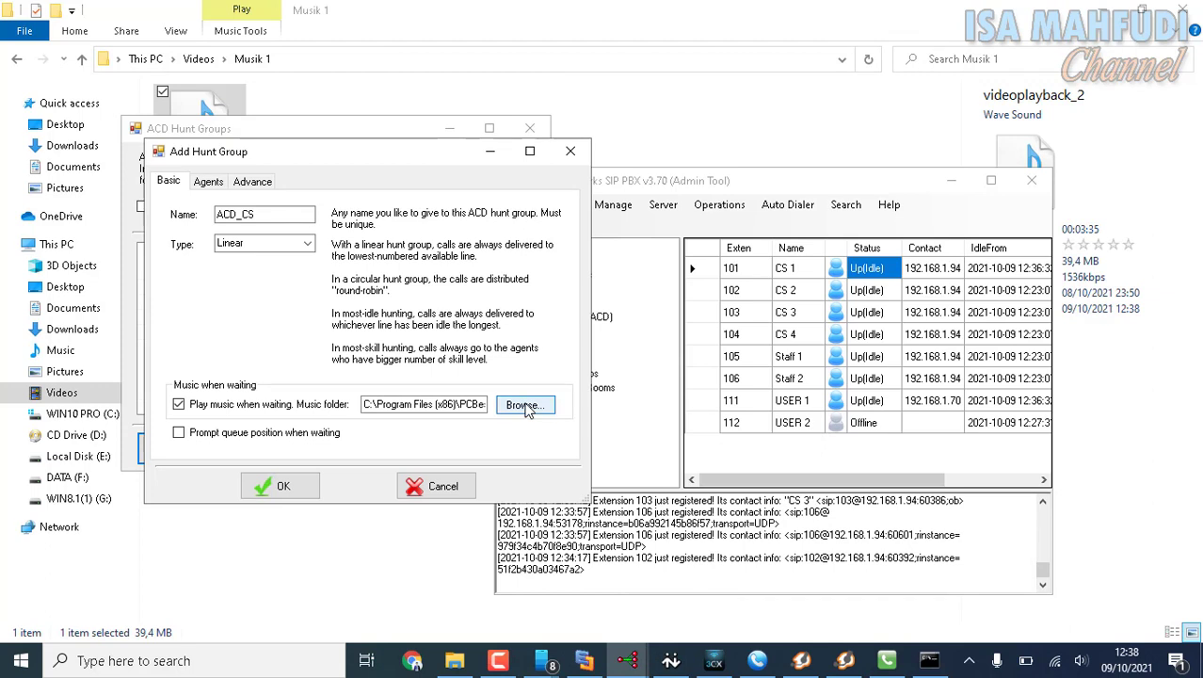
click(526, 406)
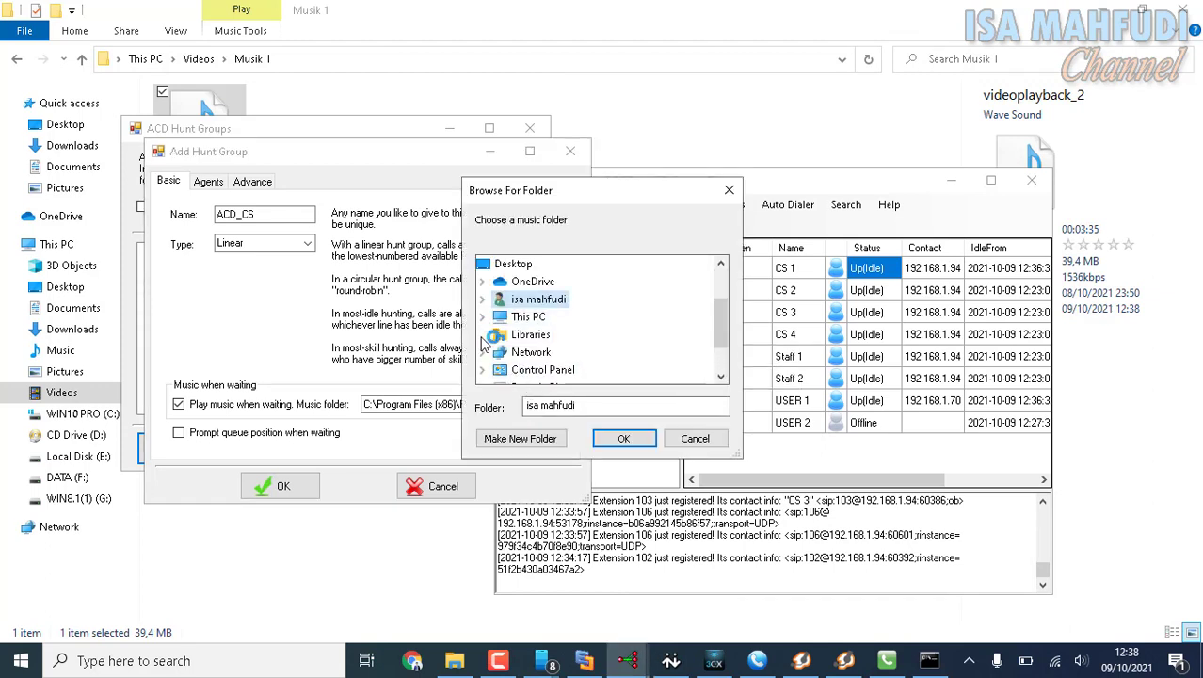
click(483, 317)
click(498, 318)
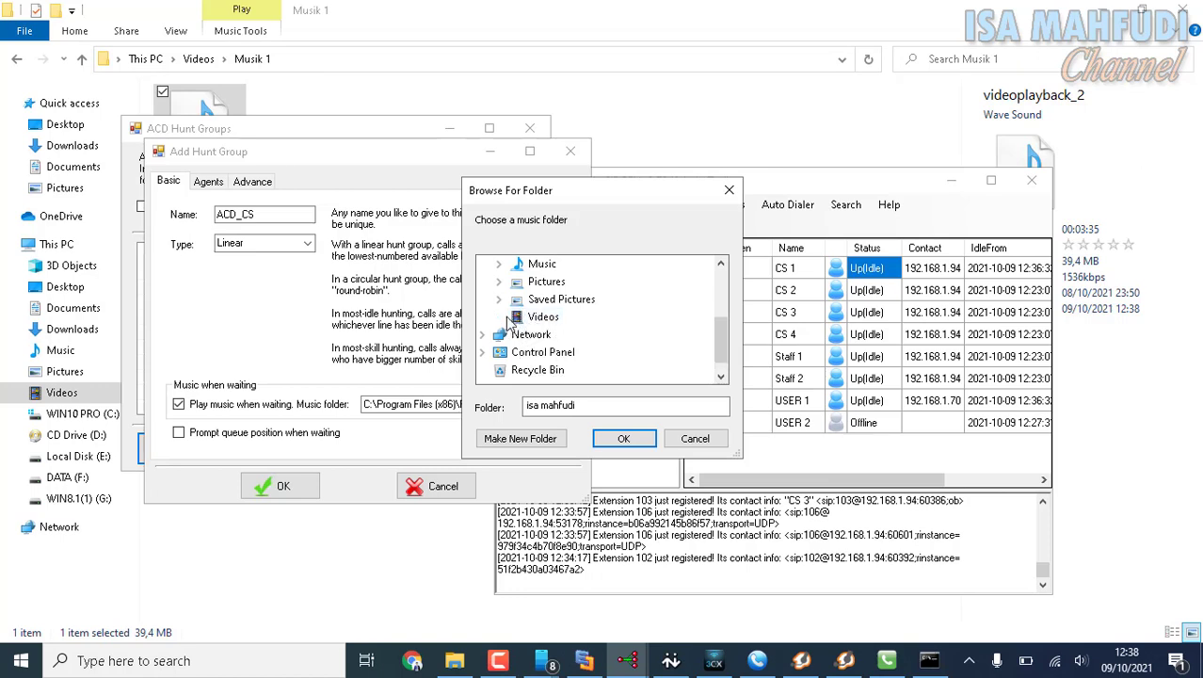
click(578, 299)
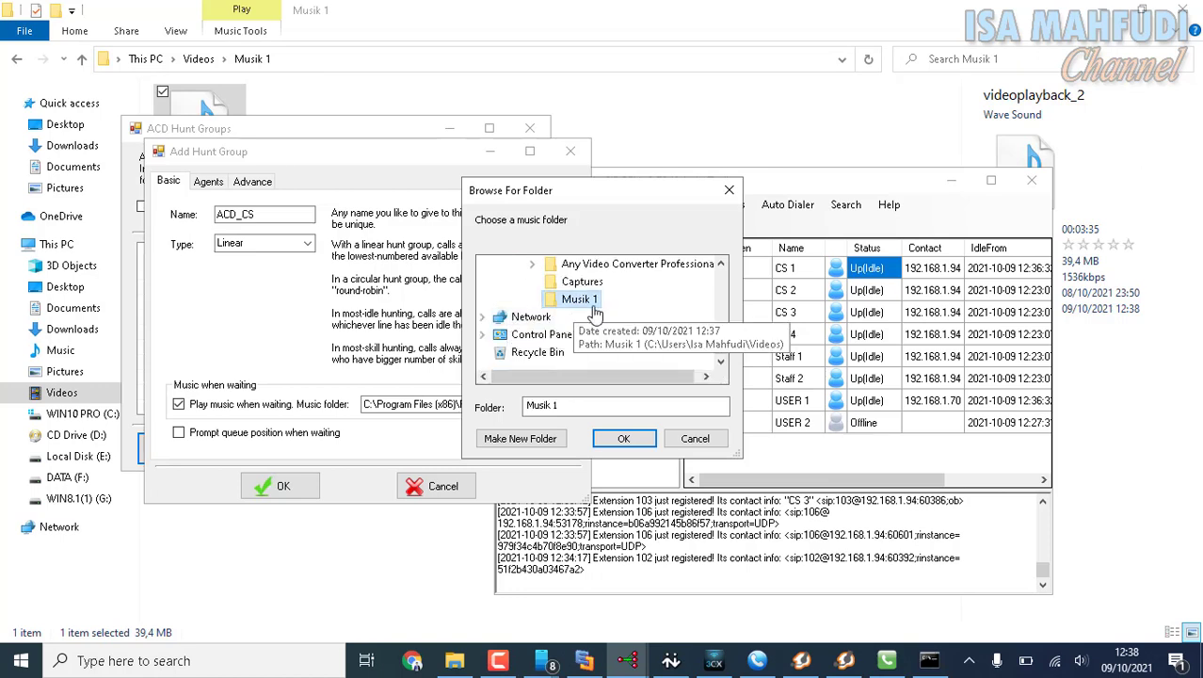
click(638, 440)
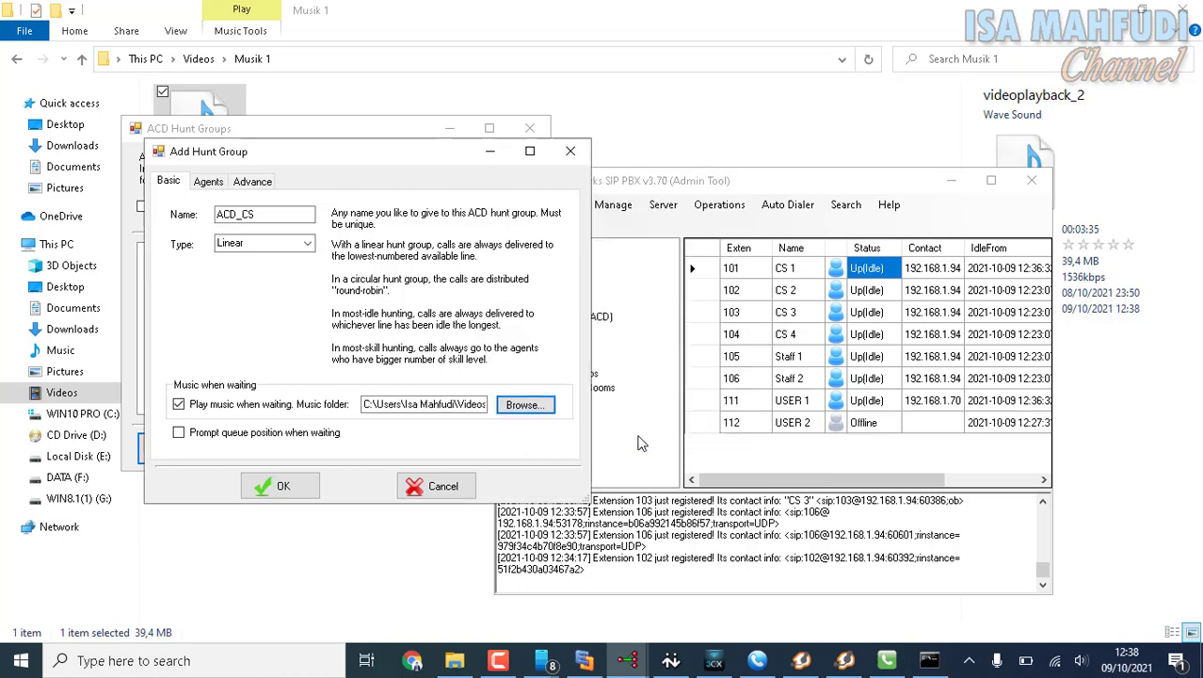
Assign extensions 101, 102, 103 and 104 as agents of the ACD_CS hunt group and save the hunt group settings.
click(209, 182)
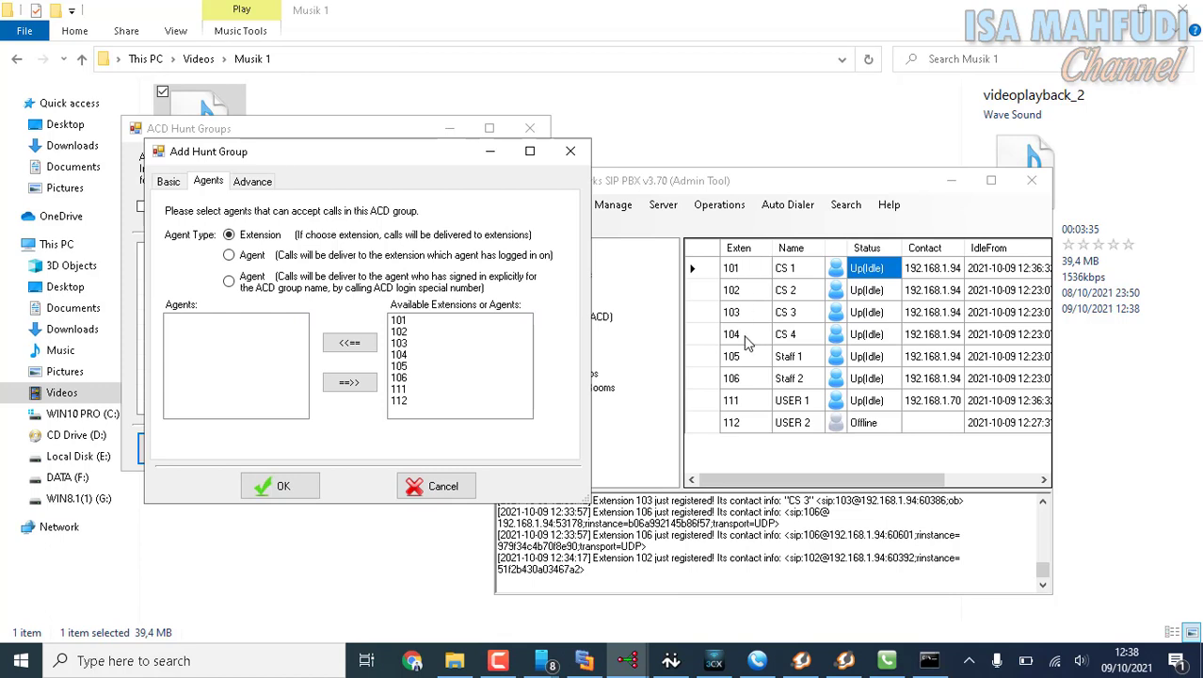
click(400, 323)
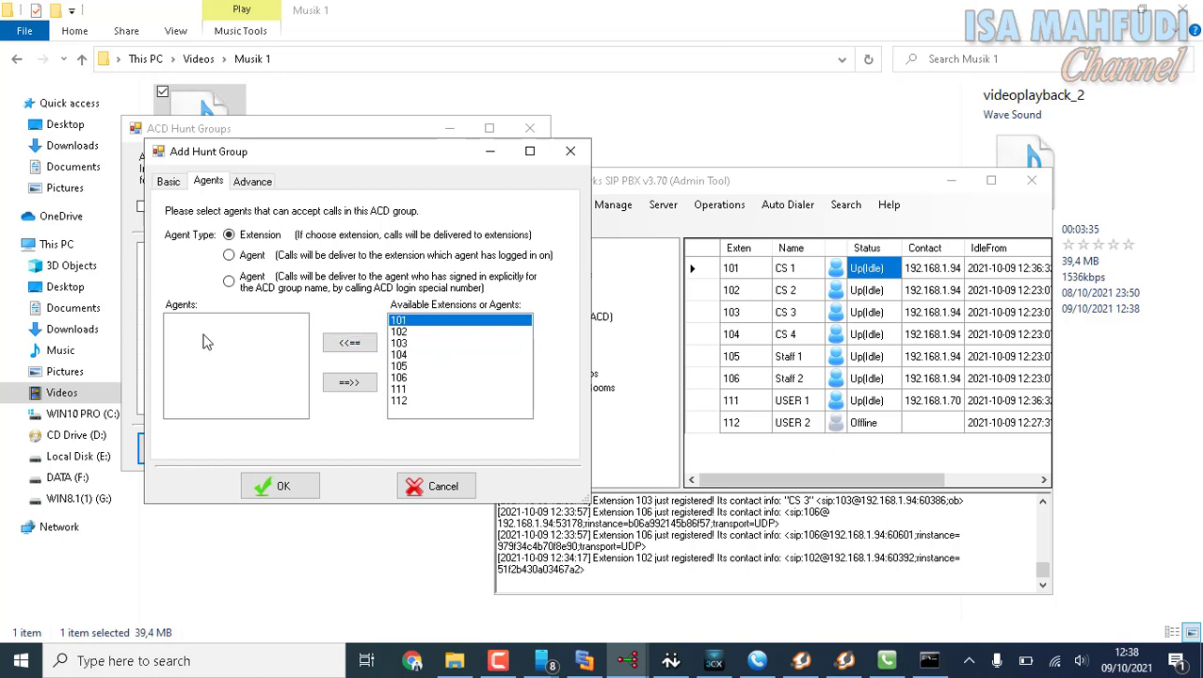
click(350, 342)
click(398, 332)
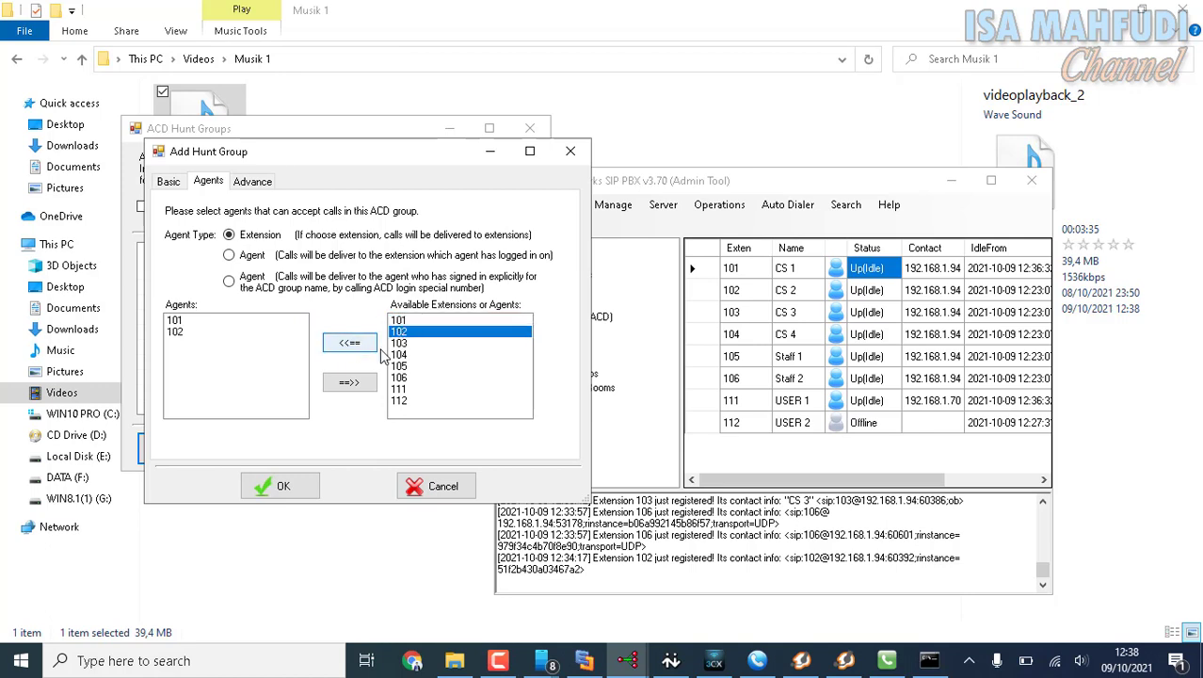
click(402, 344)
click(366, 346)
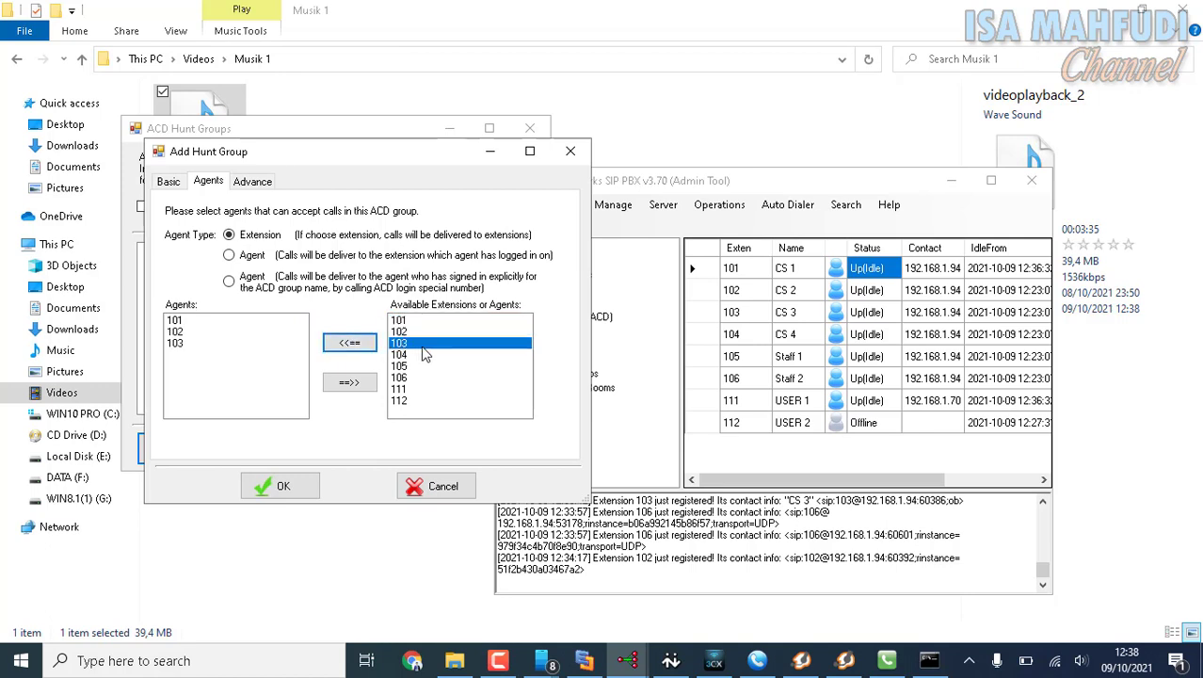
click(419, 355)
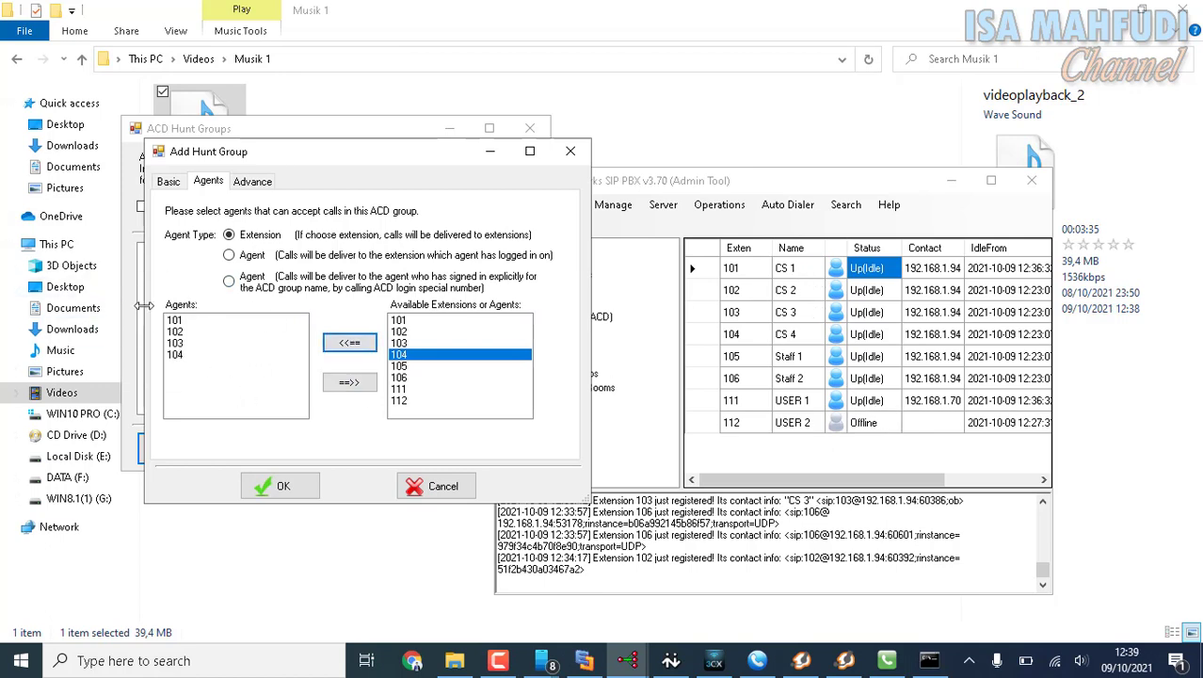
click(295, 487)
click(484, 452)
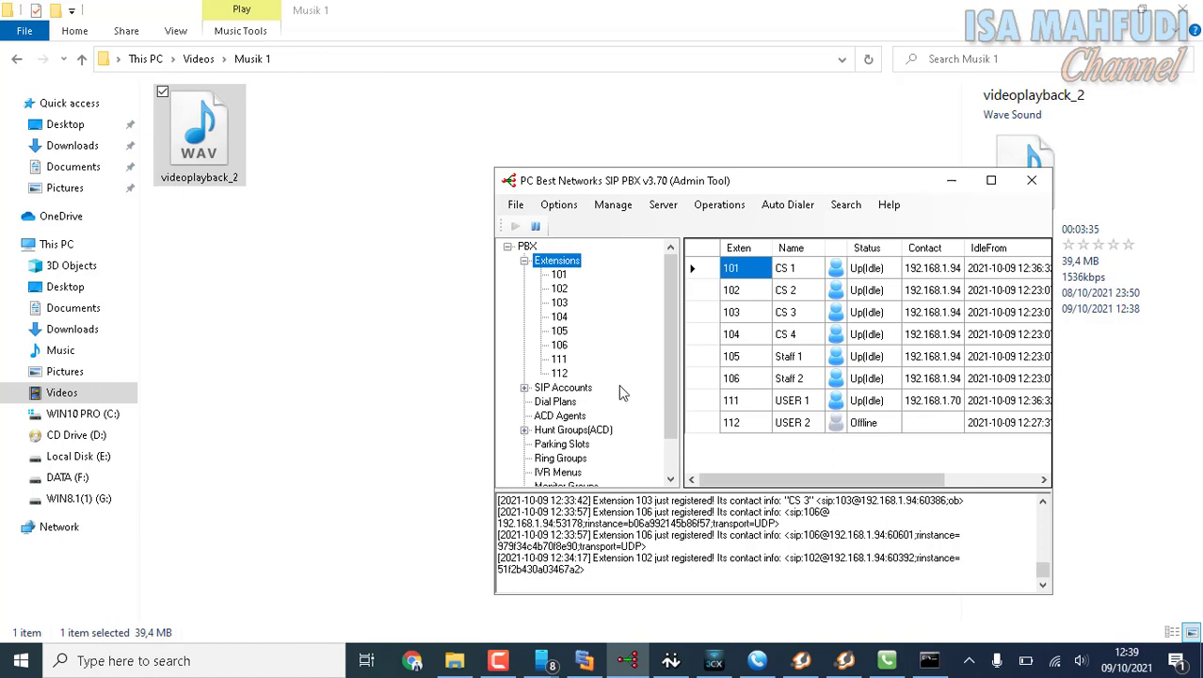
click(561, 205)
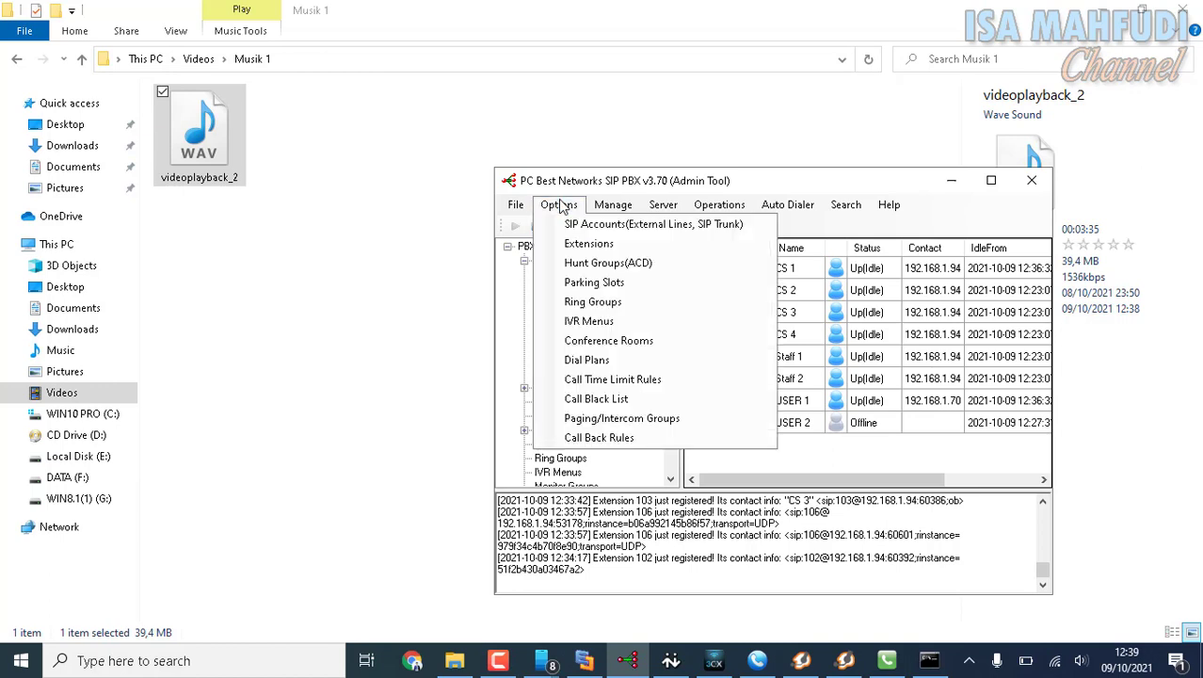
click(506, 325)
scroll(612, 365, down, 2)
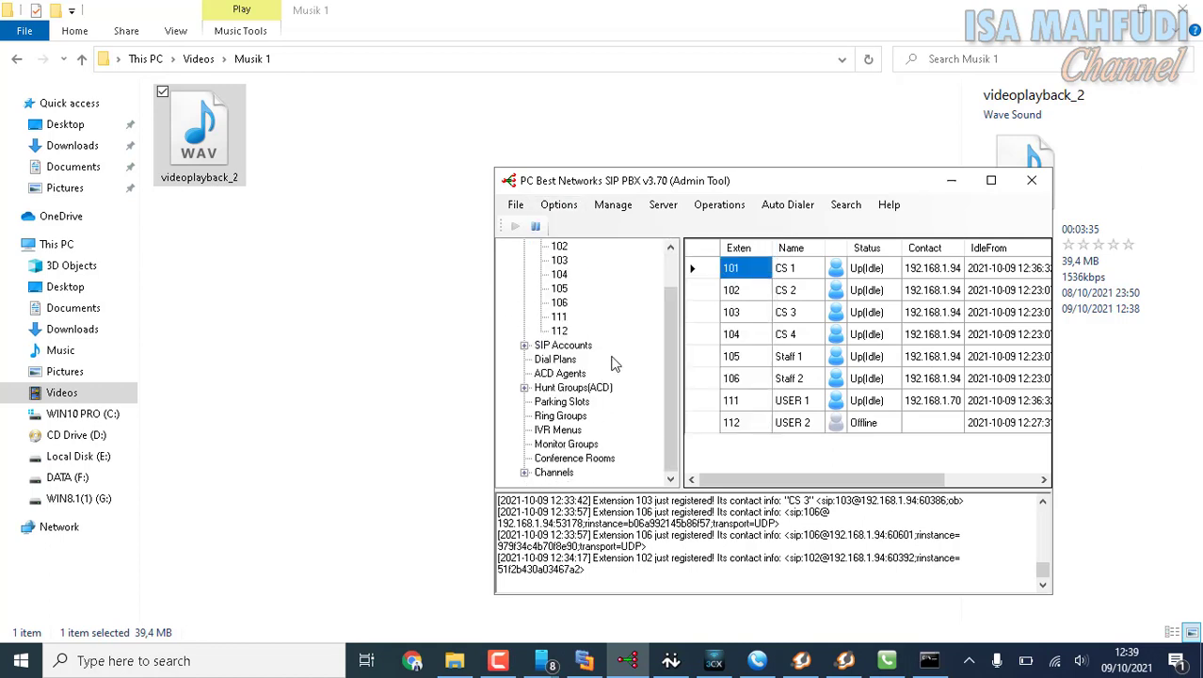
scroll(612, 365, up, 2)
Begin adding an inbound dial plan named ACD_Inbound.
click(562, 209)
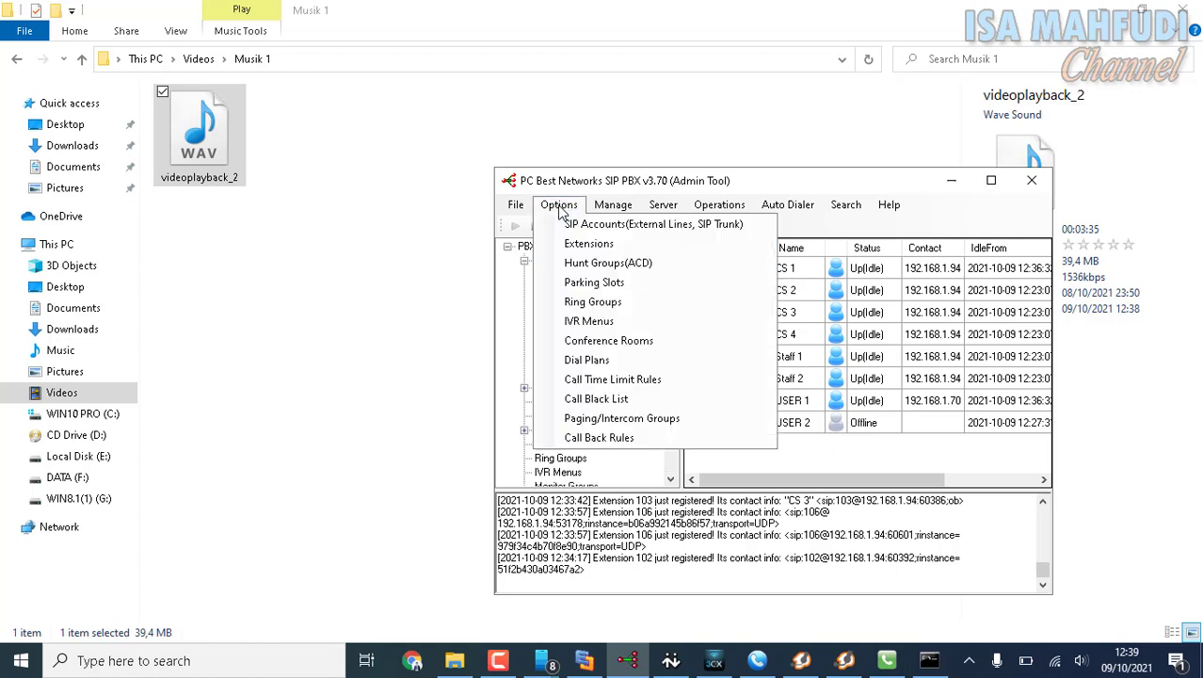
click(586, 359)
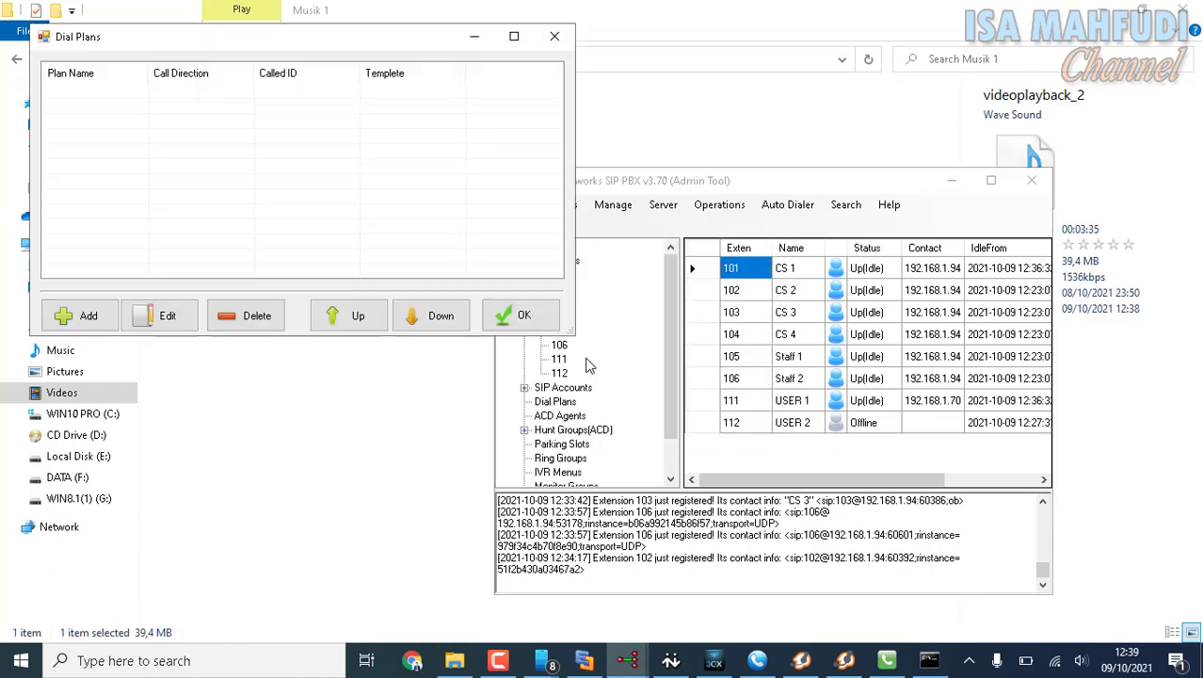
click(79, 315)
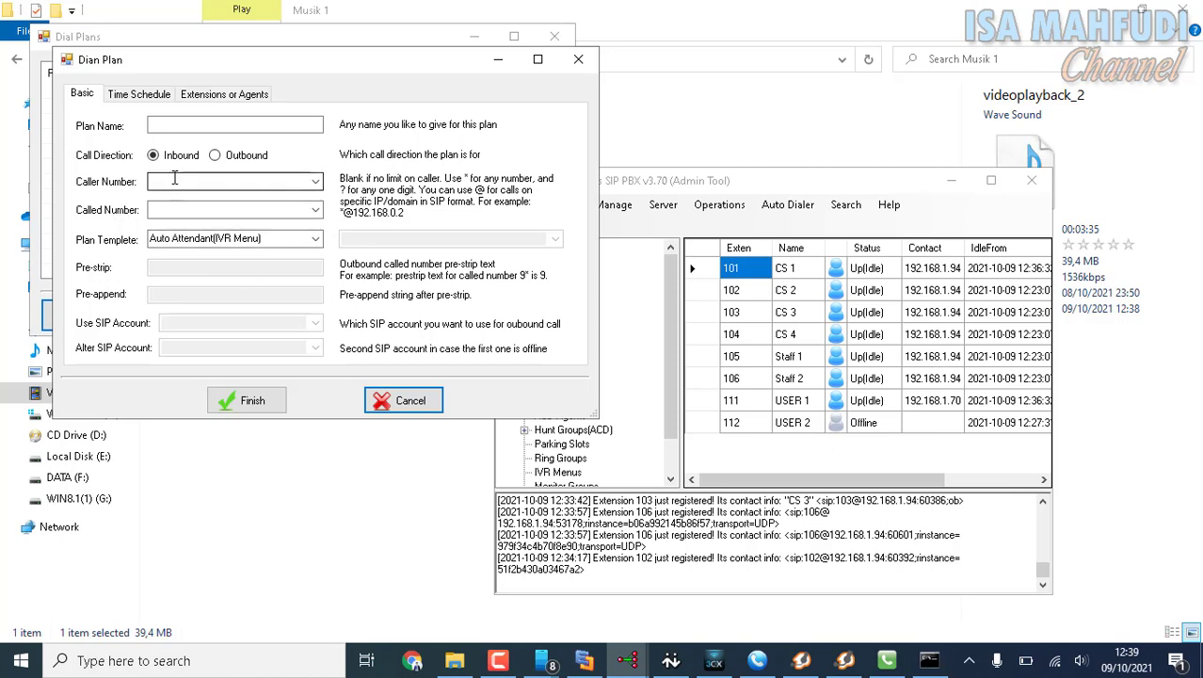
click(163, 125)
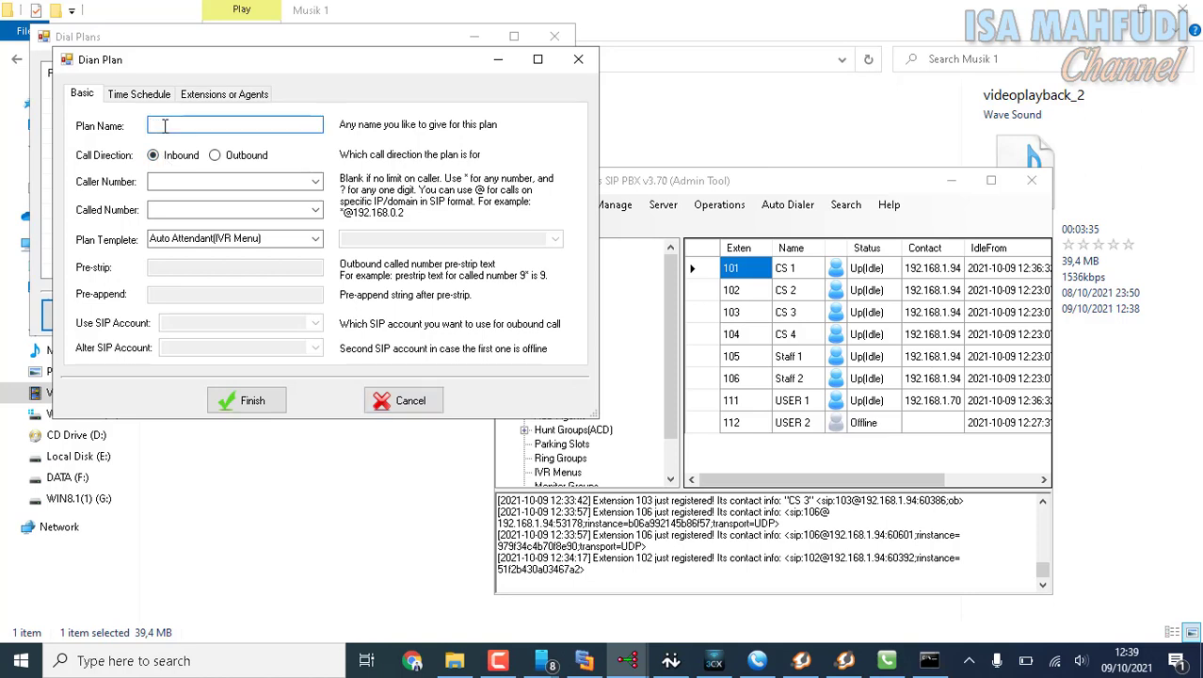
text(ACD_Inbound)
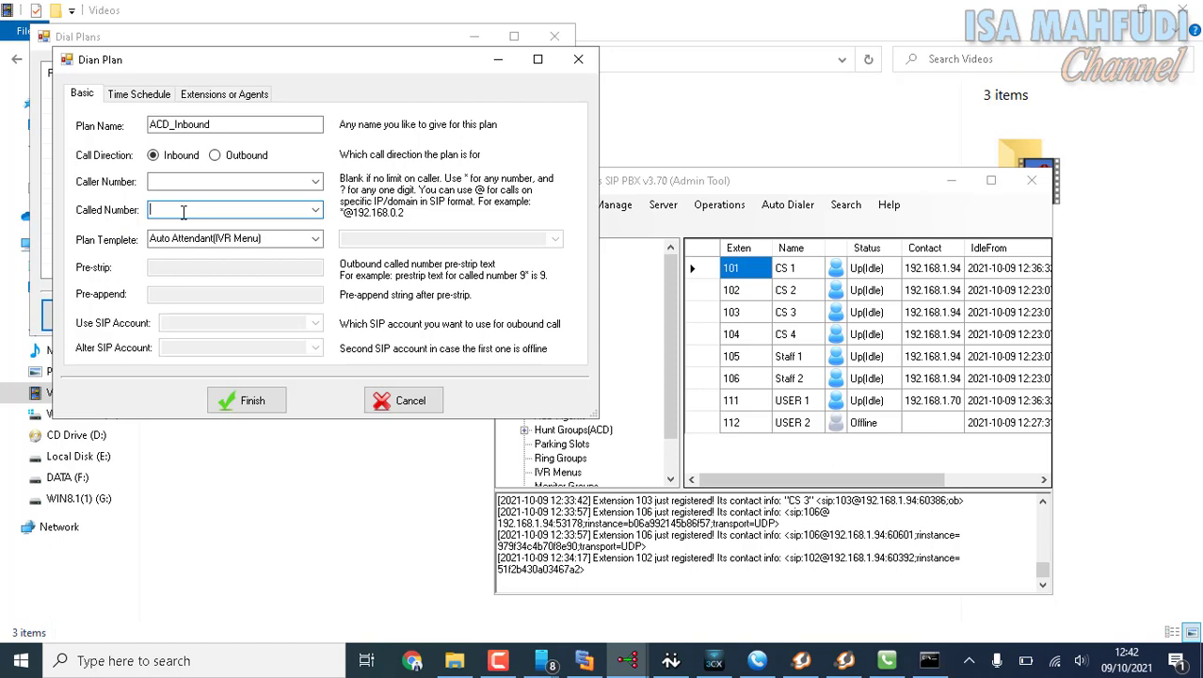
Set the dial plan's called number to 147001 with the Automatic Call Distribution(ACD) template for ACD_CS, and save it.
text(147001)
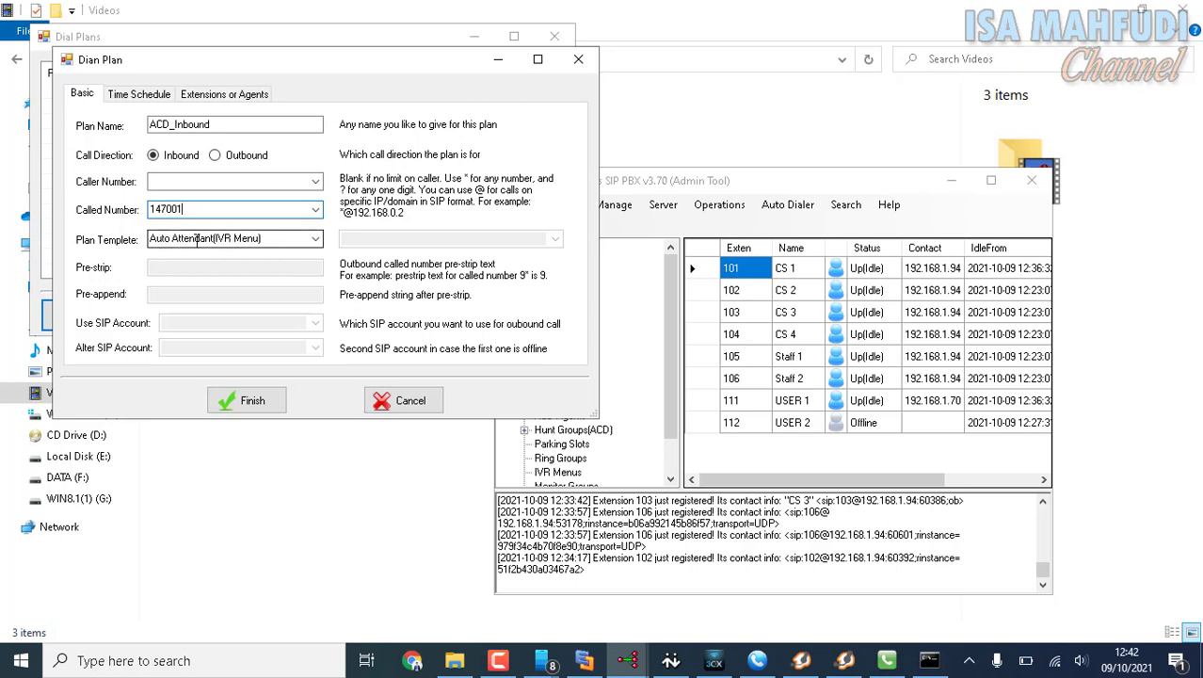
click(318, 242)
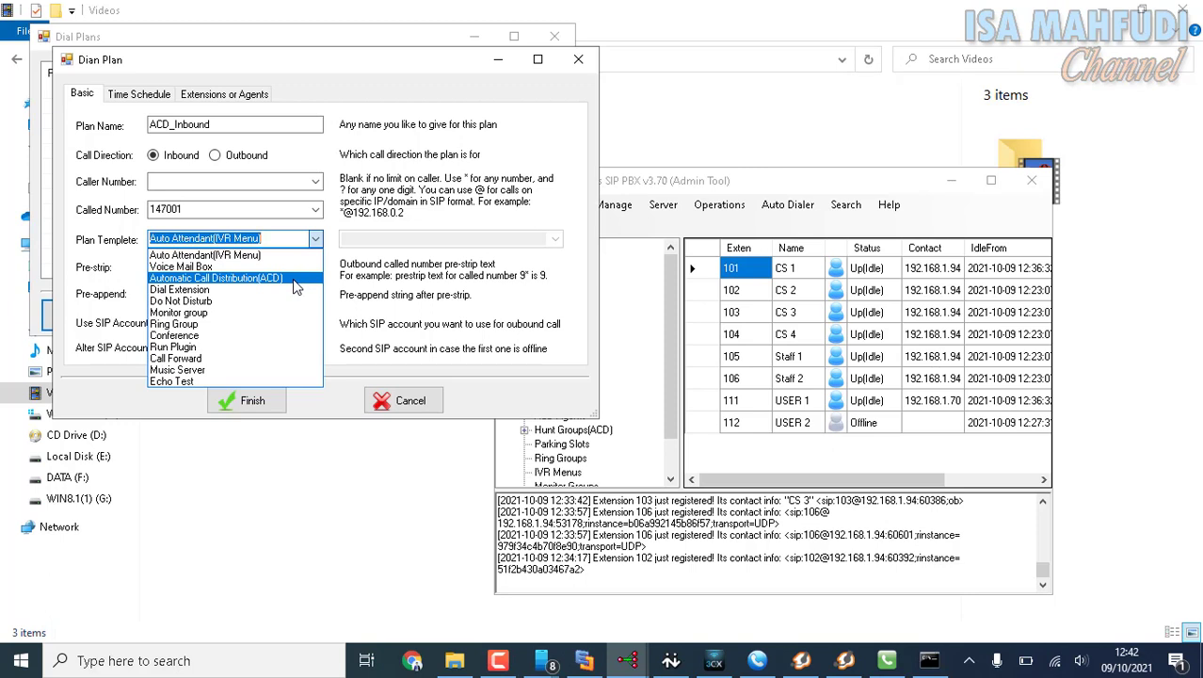
click(294, 279)
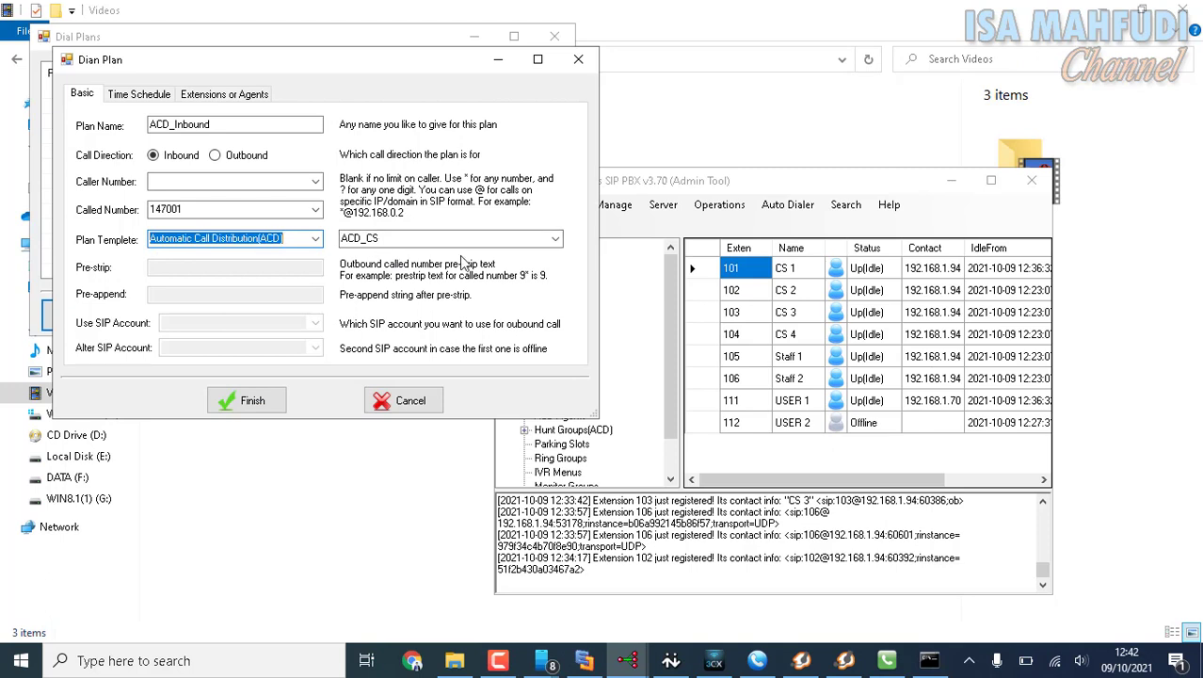
click(251, 401)
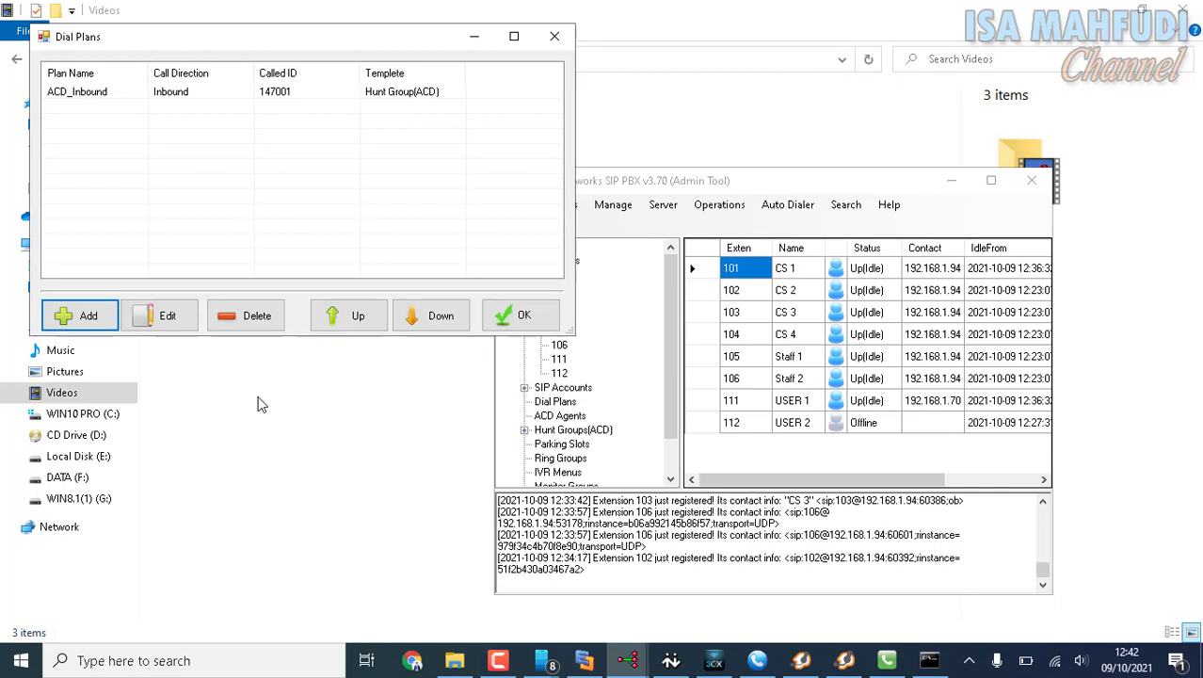
click(513, 320)
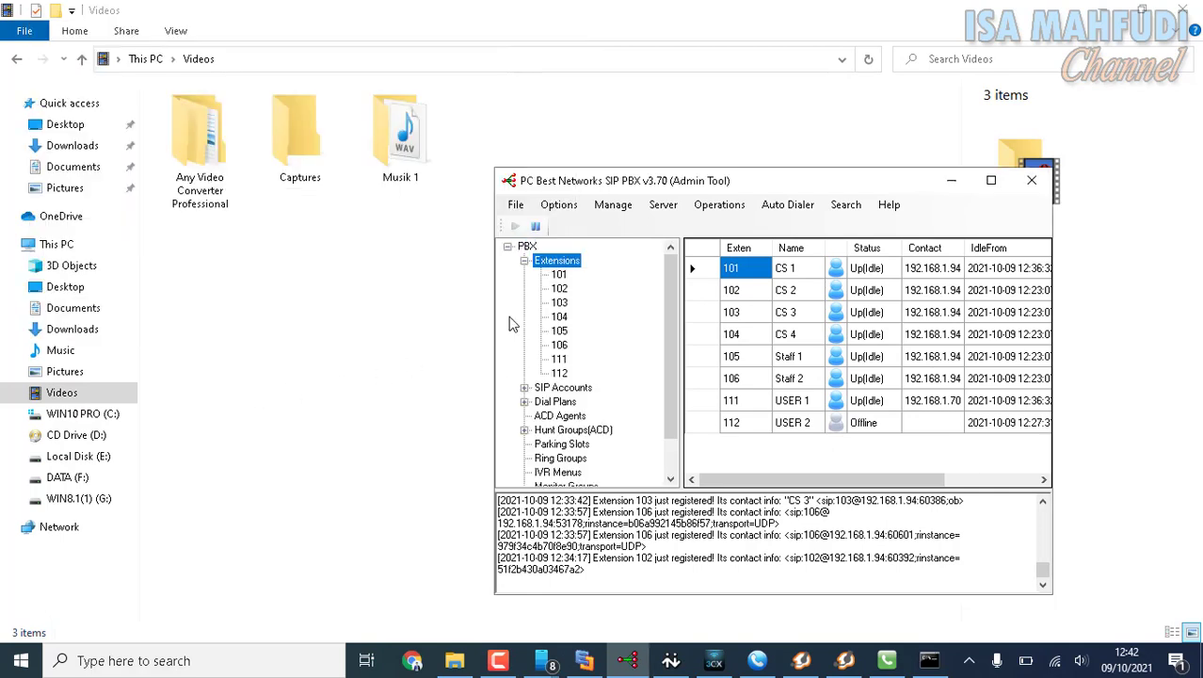
Review the Dial Plans and Hunt Groups(ACD) entries in the PBX tree.
click(525, 401)
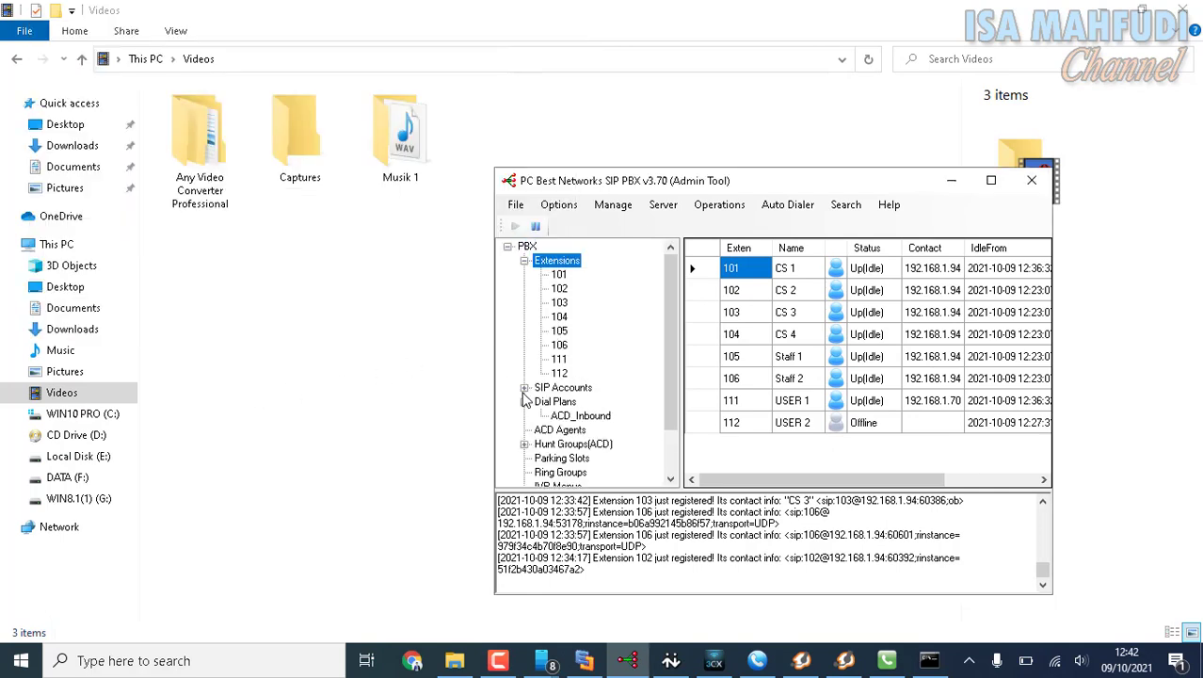
click(525, 388)
click(524, 388)
click(557, 403)
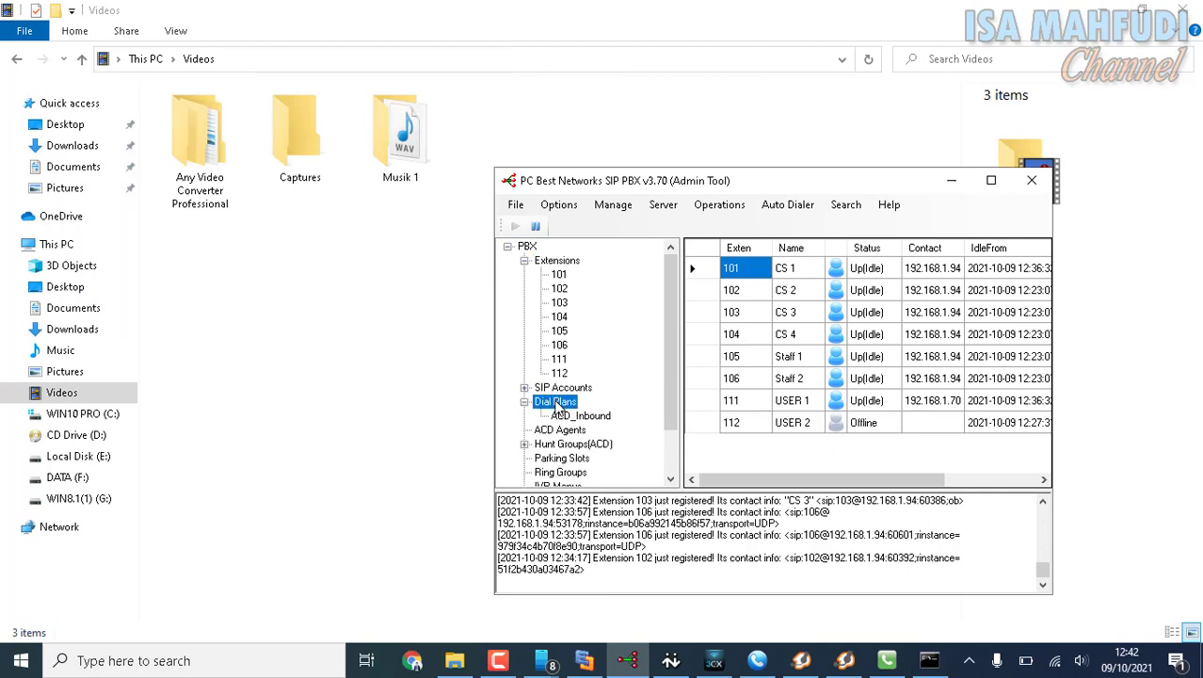
click(524, 444)
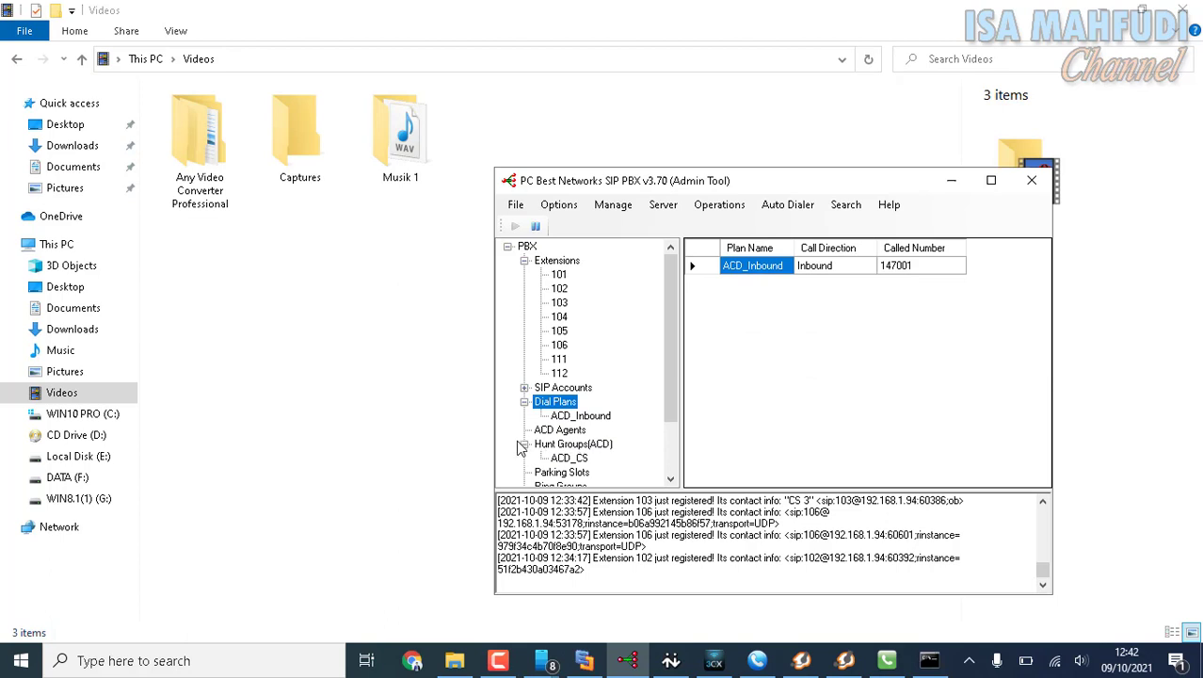
click(524, 445)
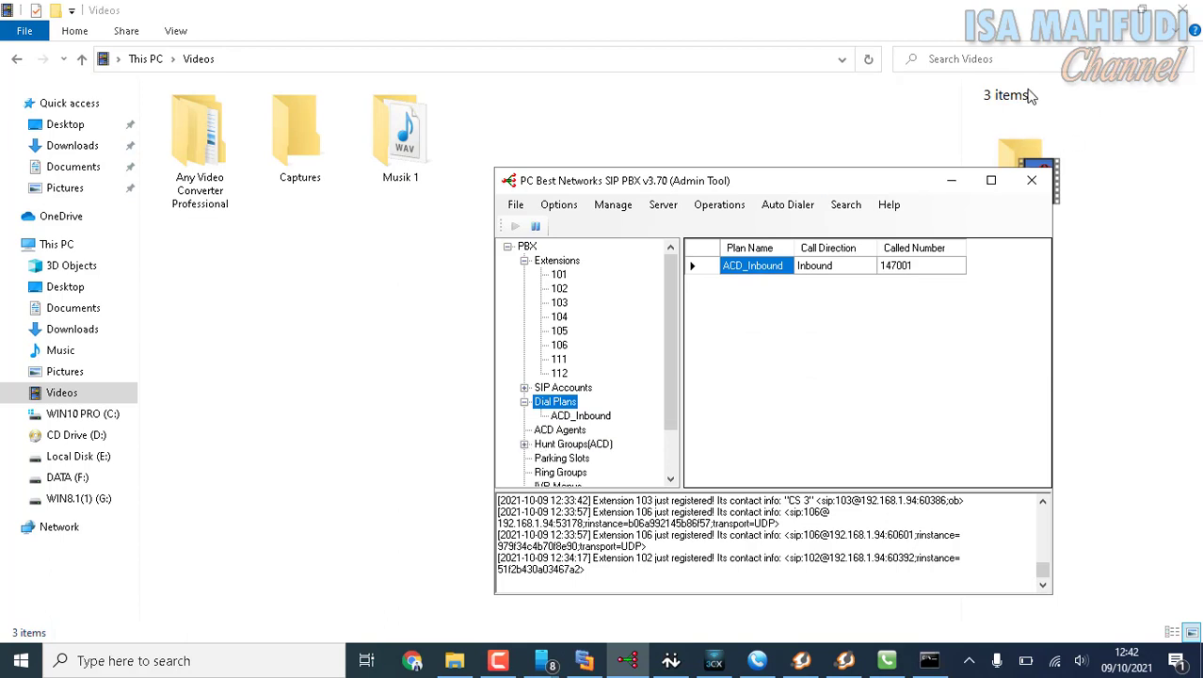
Clear the desktop by minimizing File Explorer and the phone mirror, reposition the PBX admin tool, and collapse its Extensions branch.
click(1107, 17)
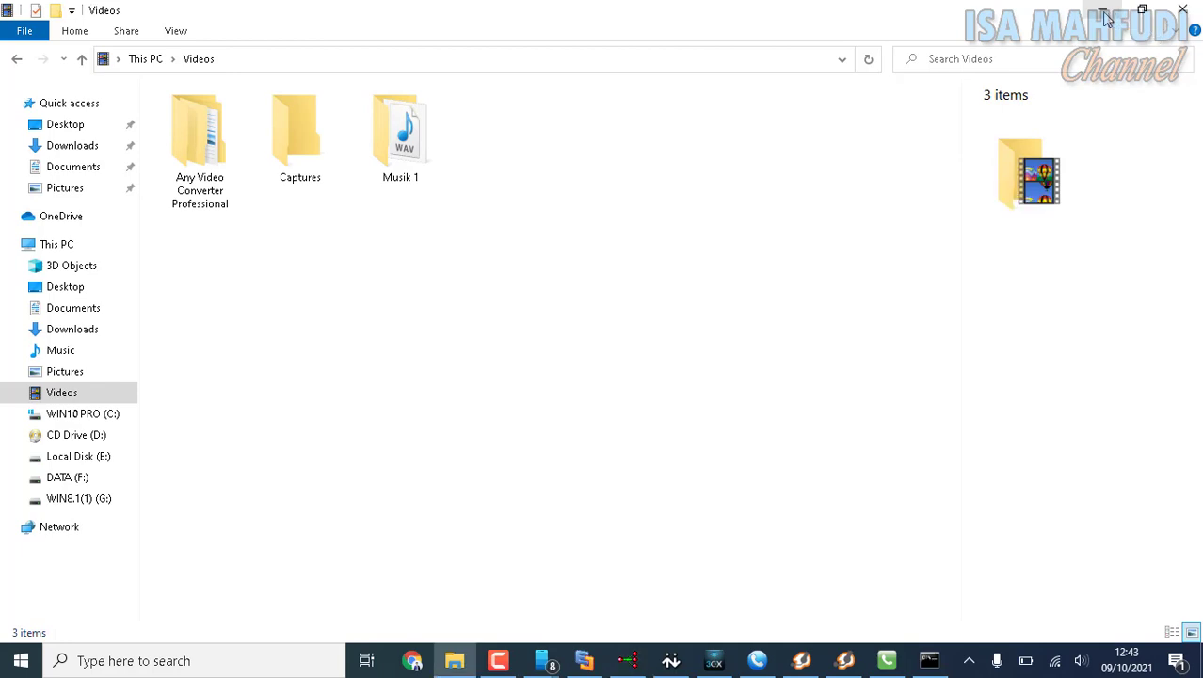
drag(683, 180, 287, 45)
double_click(140, 125)
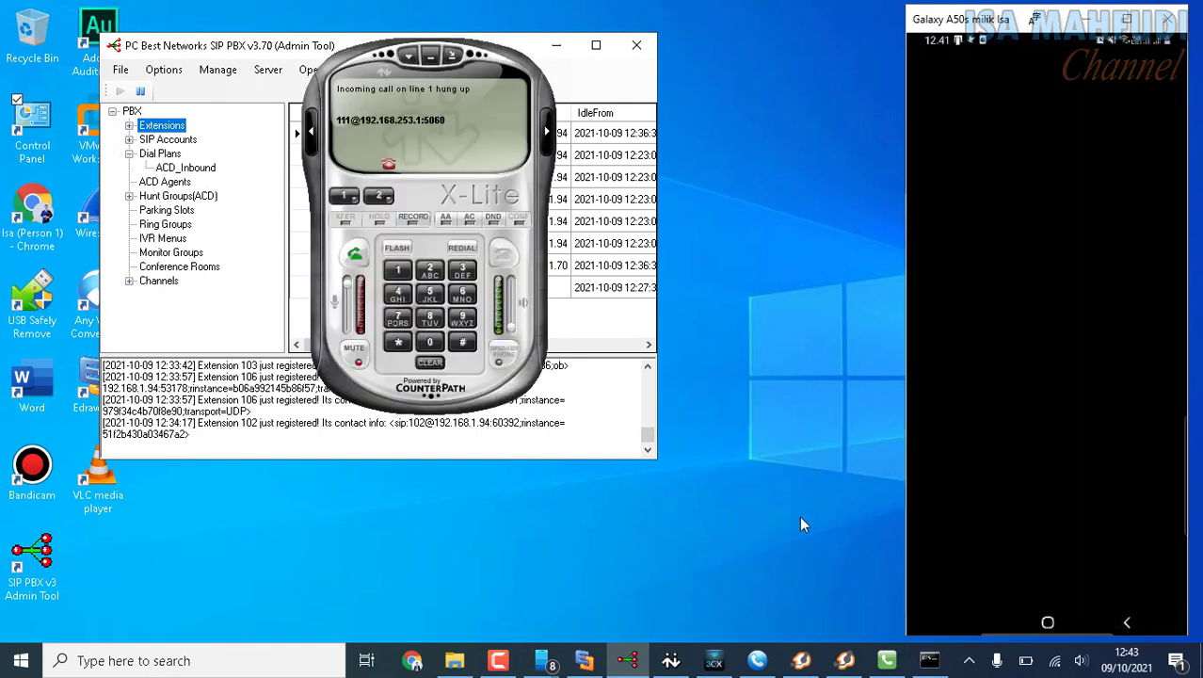
click(1087, 18)
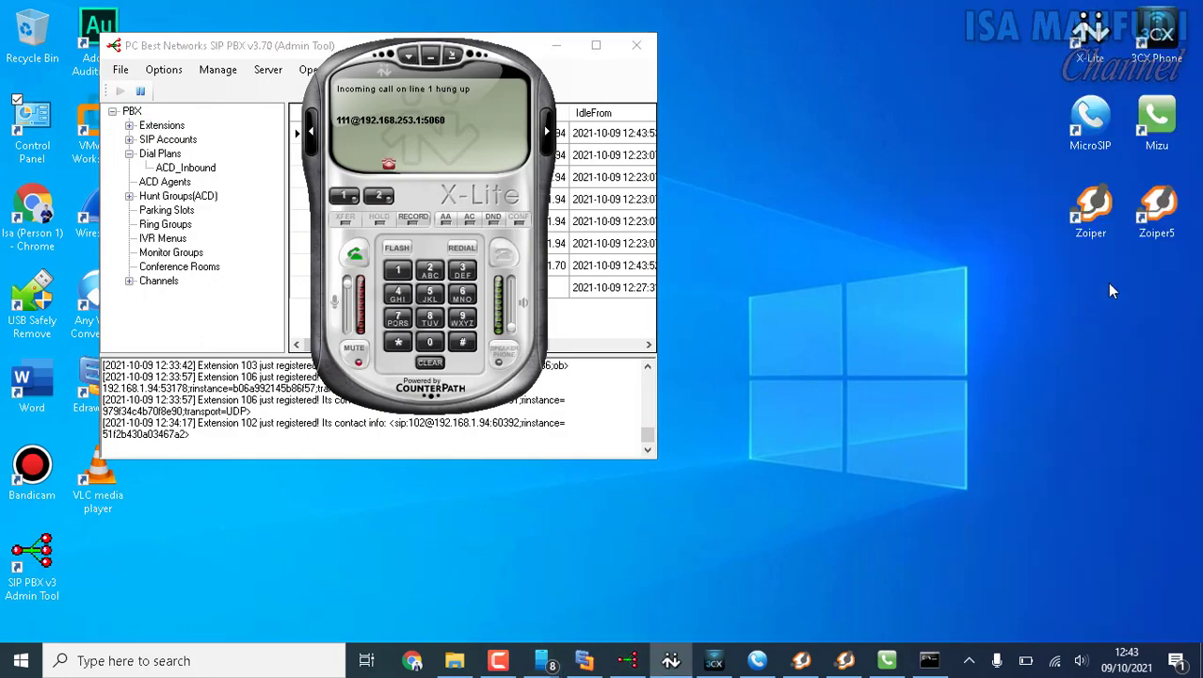
Switch to Zoiper, arrange its window and X-Lite so they do not overlap, and open Zoiper's dialpad.
click(846, 660)
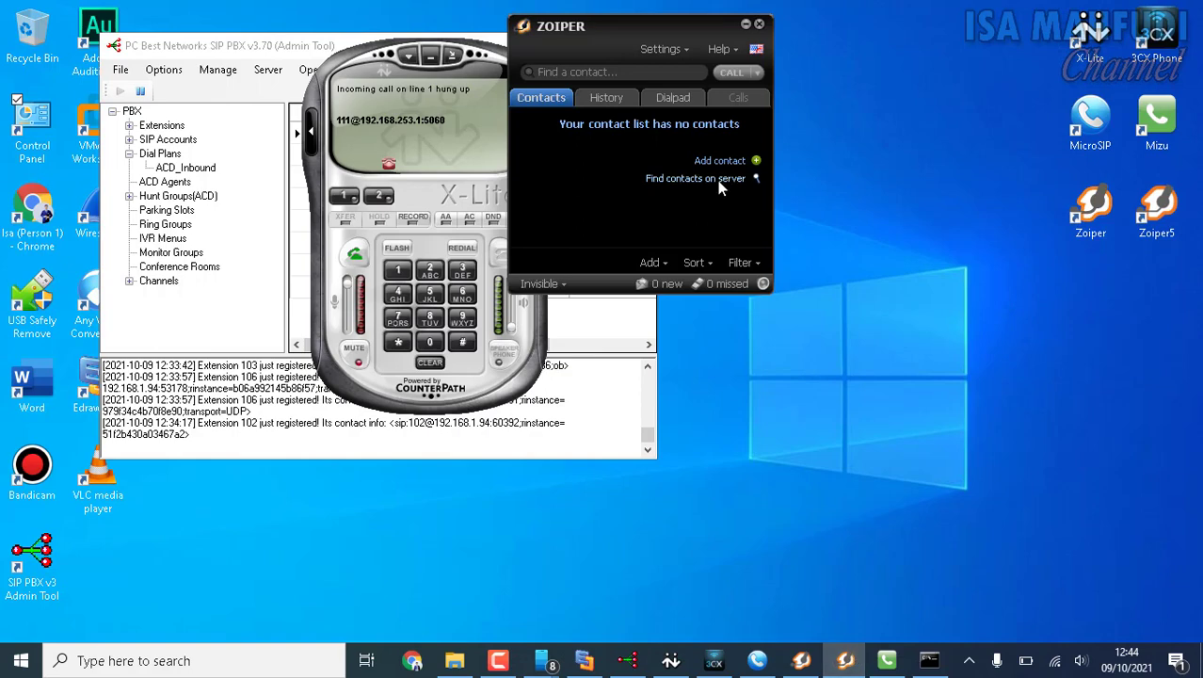
drag(622, 26, 1040, 195)
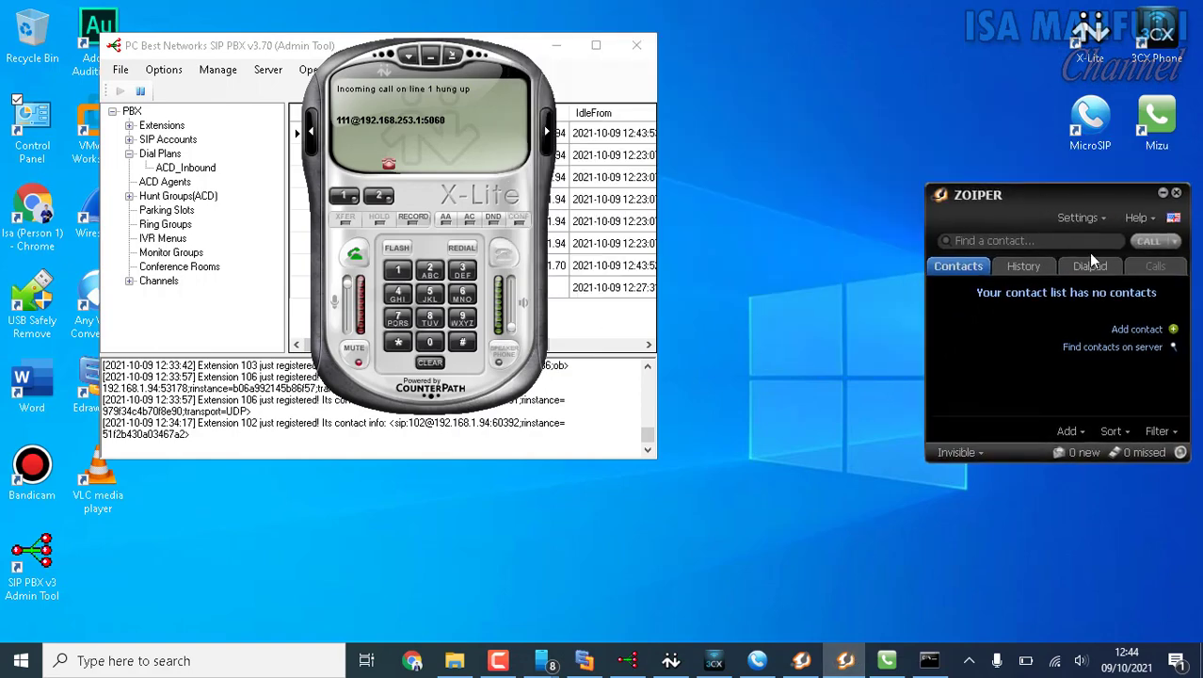
drag(348, 60, 223, 50)
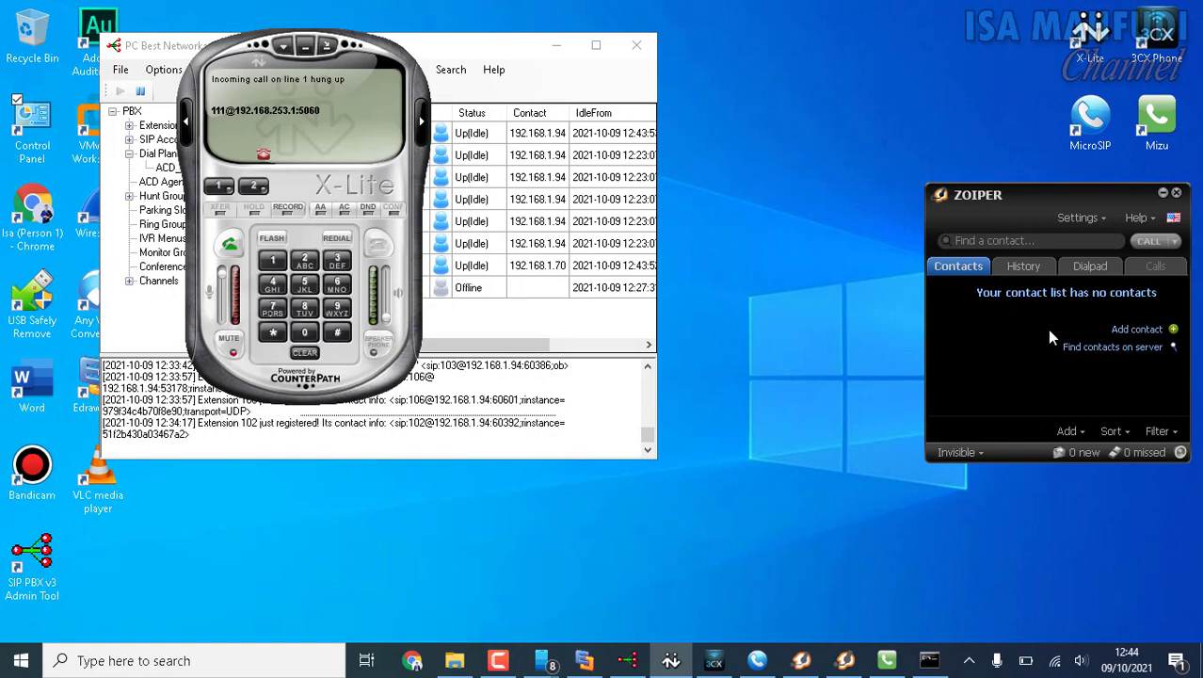
click(1109, 269)
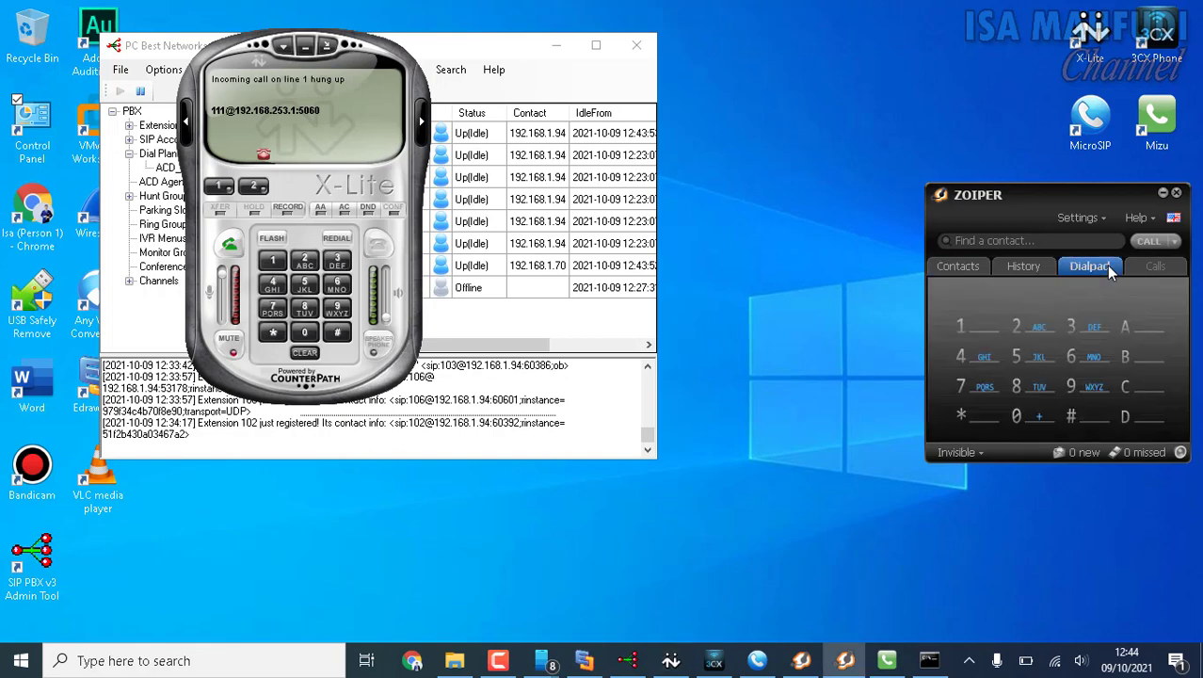
Enter 147001 on Zoiper's dialpad and place the call to the ACD queue.
click(984, 330)
click(983, 356)
click(985, 383)
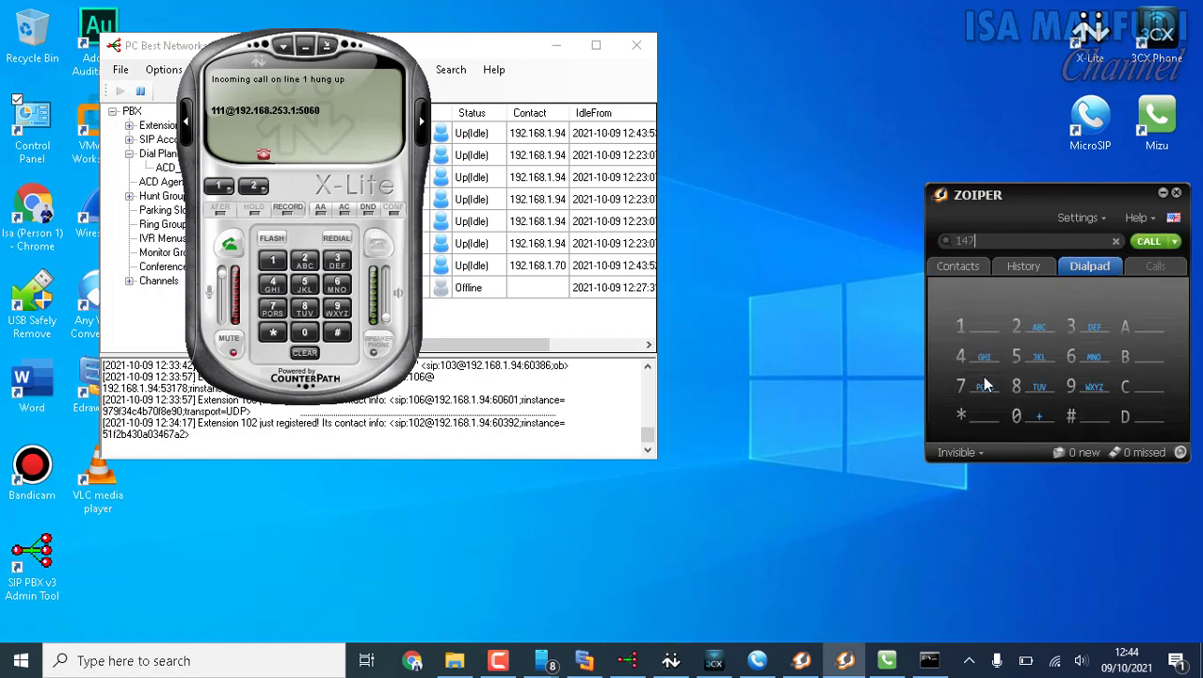
click(1039, 415)
click(1039, 415)
click(966, 330)
click(1148, 242)
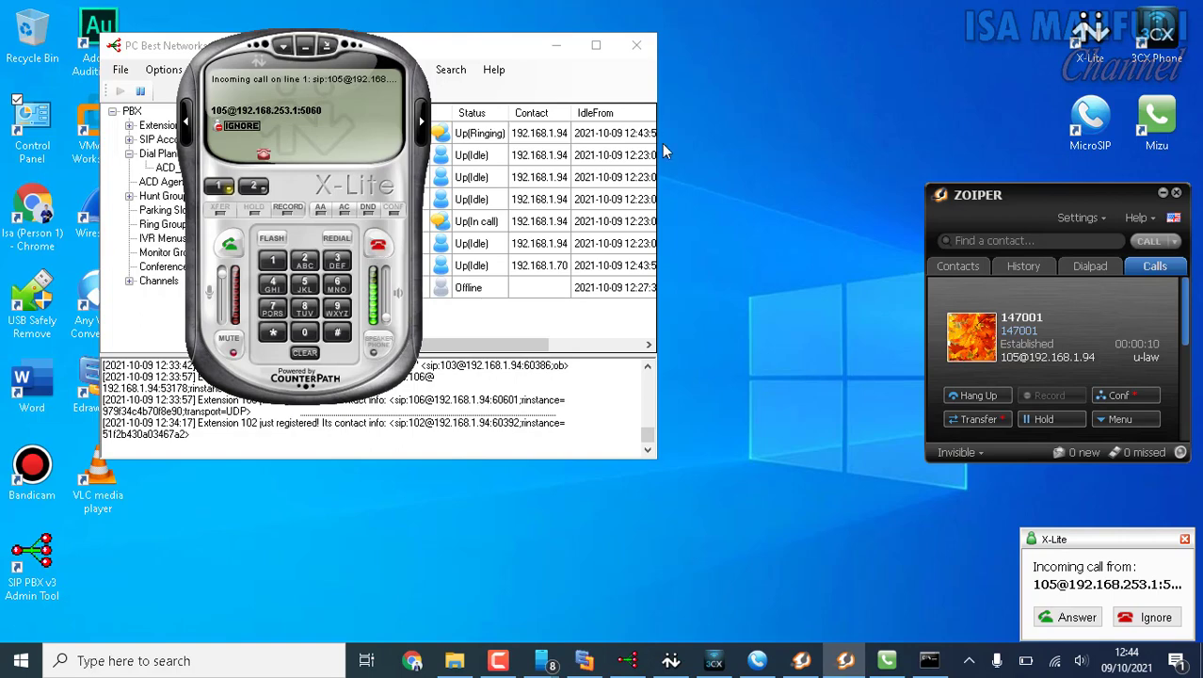
Uncover the PBX extension list and reject the incoming call from 105 in X-Lite and in 3CXPhone.
drag(418, 84, 268, 64)
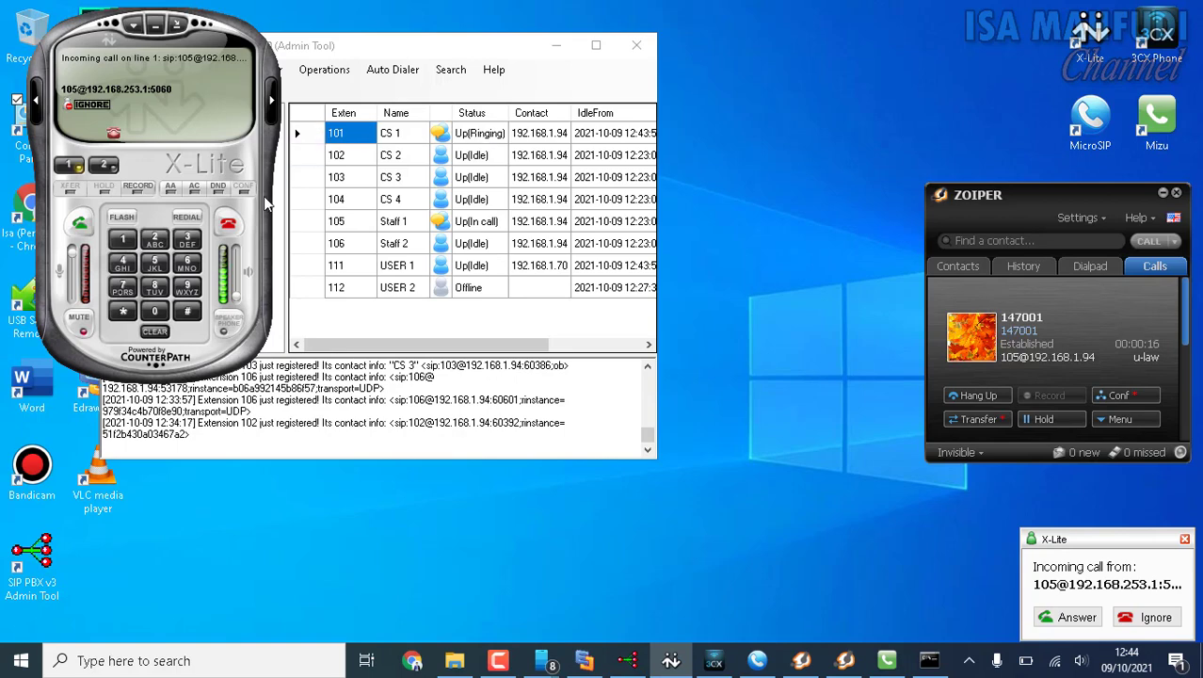
click(227, 229)
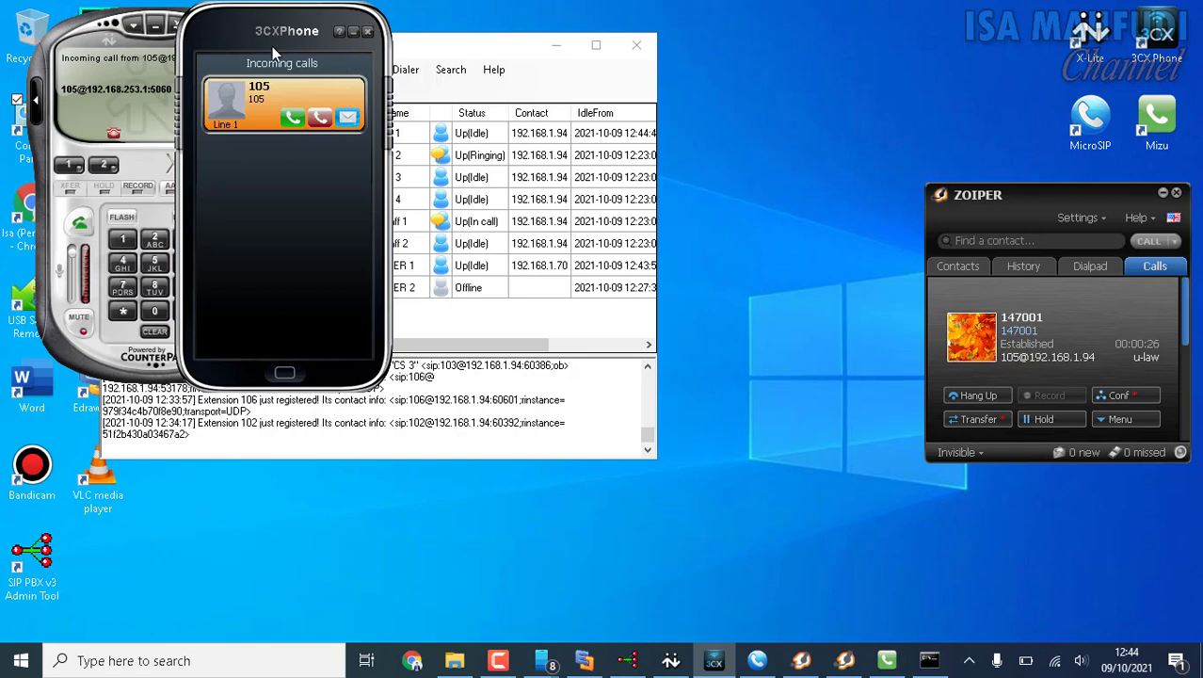
drag(235, 32, 186, 39)
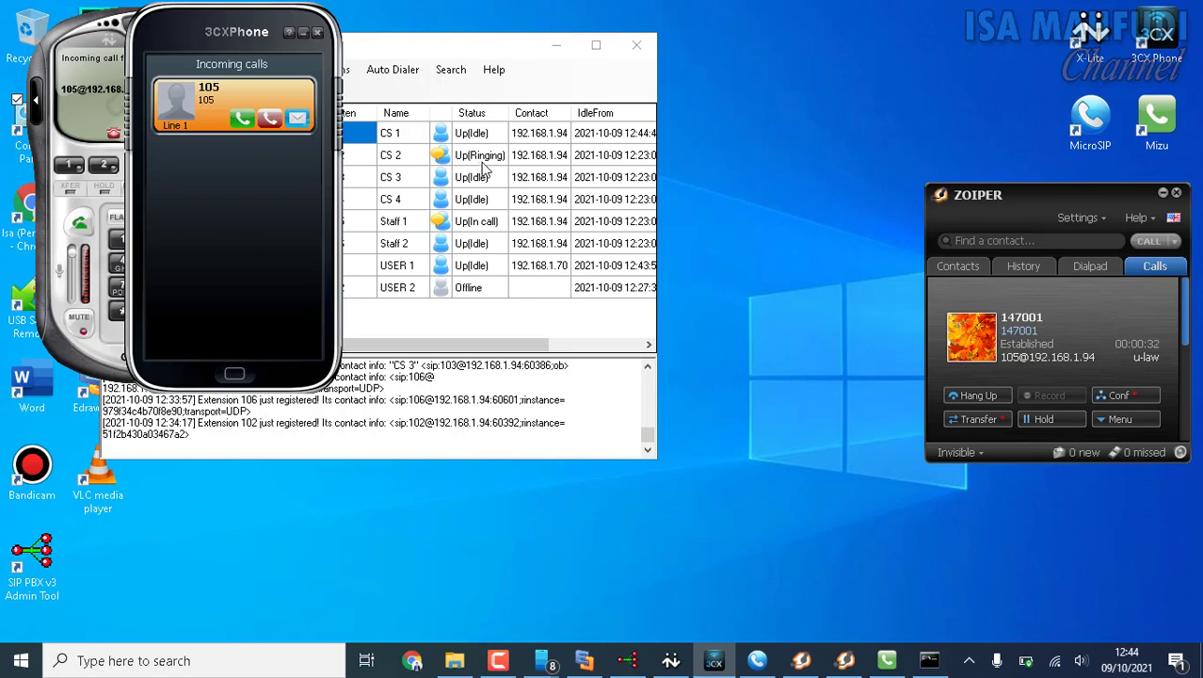
click(268, 121)
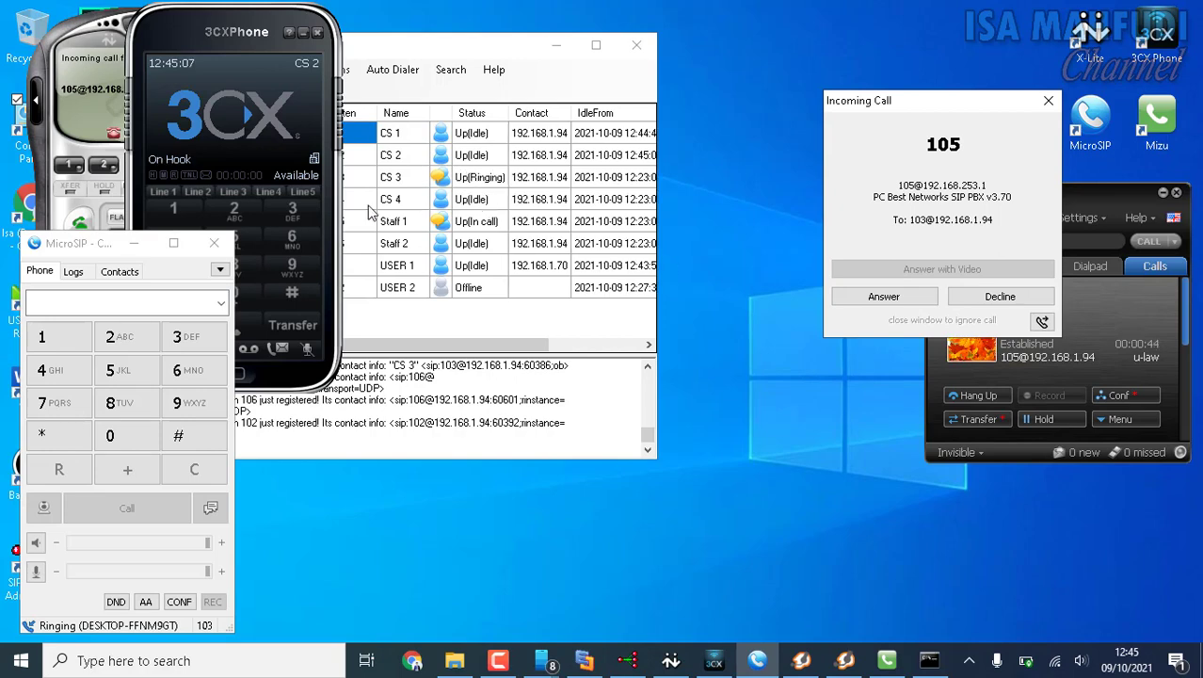
Decline the incoming call from 105 in MicroSIP.
click(220, 272)
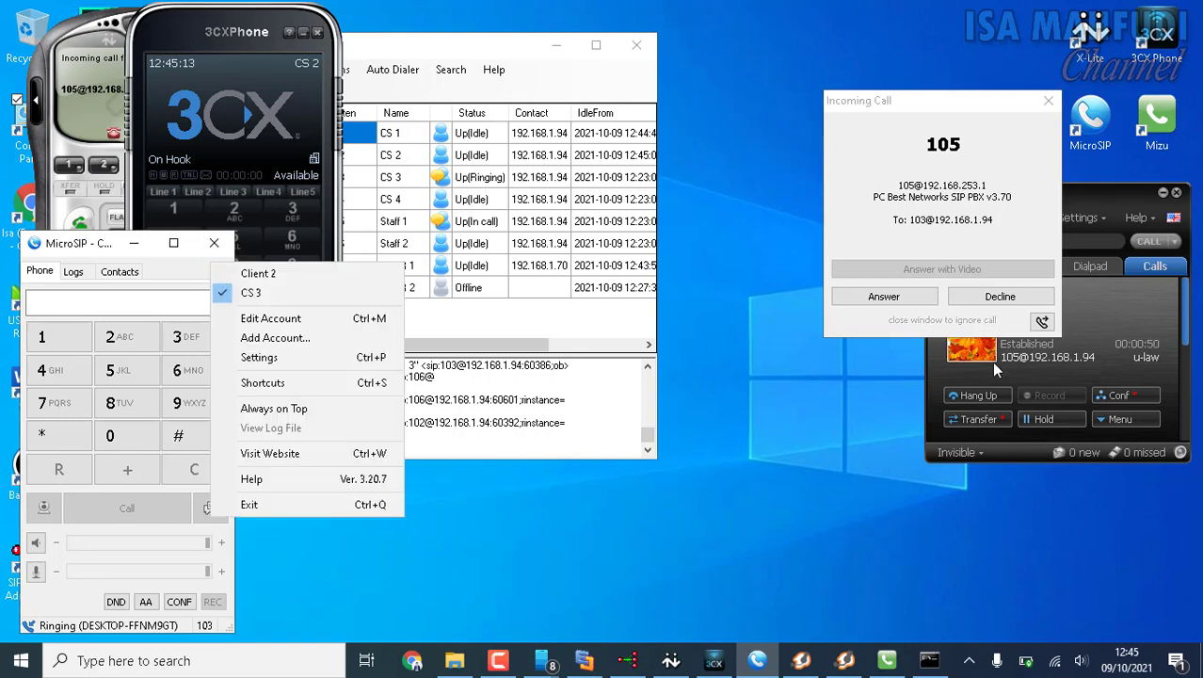
click(893, 111)
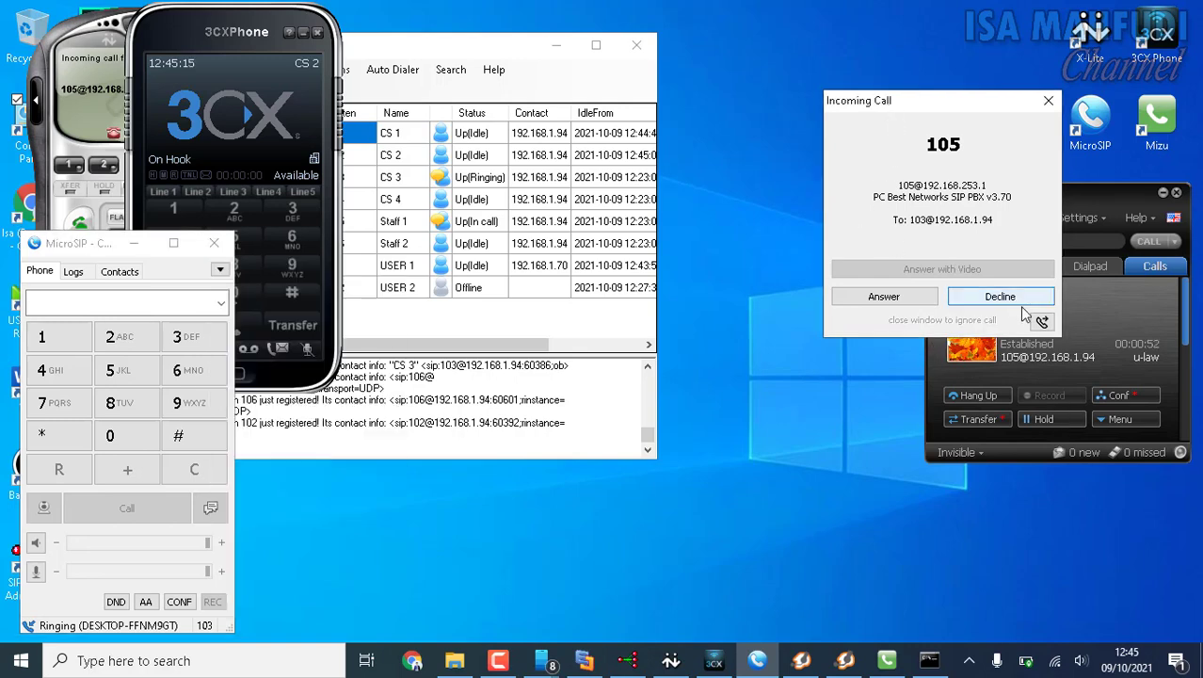
click(1002, 296)
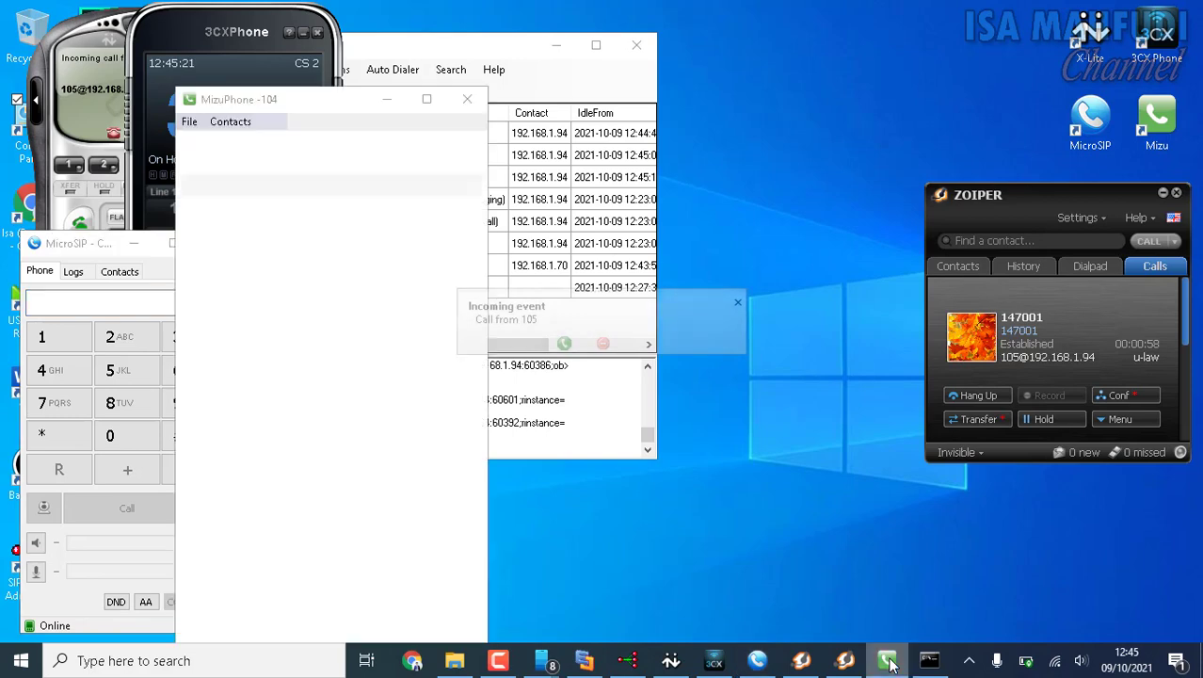
Move MizuPhone clear of the extension list, hang up its incoming call from 105, and minimize it.
drag(287, 98, 142, 50)
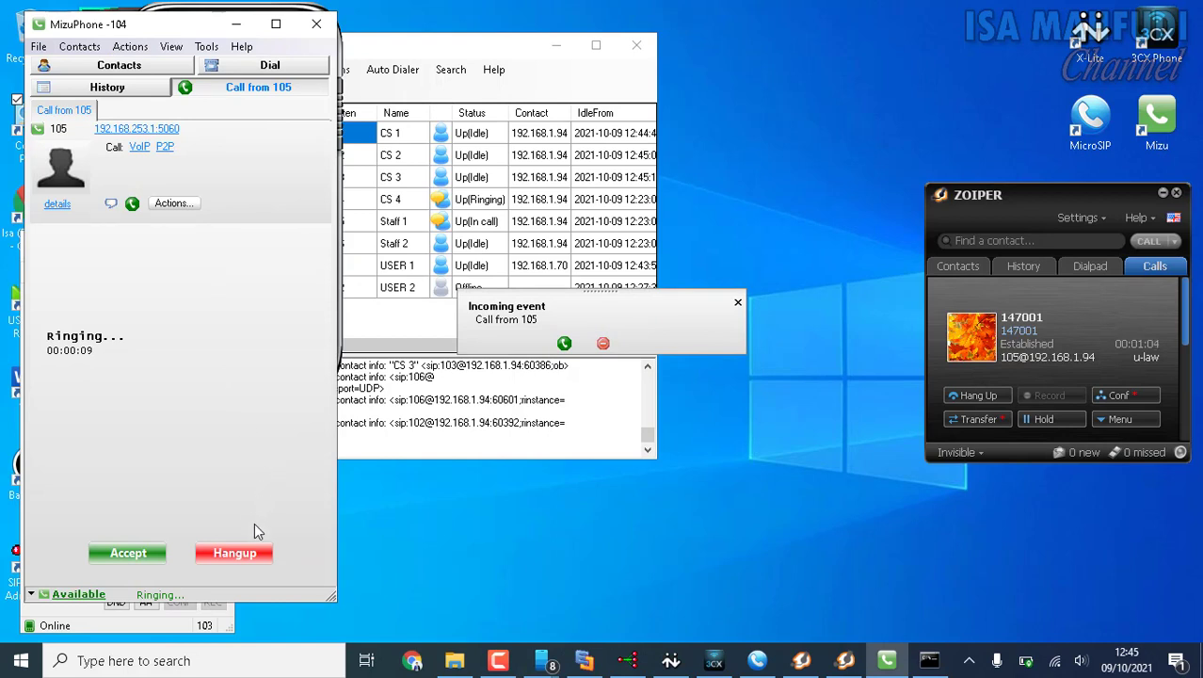
click(238, 561)
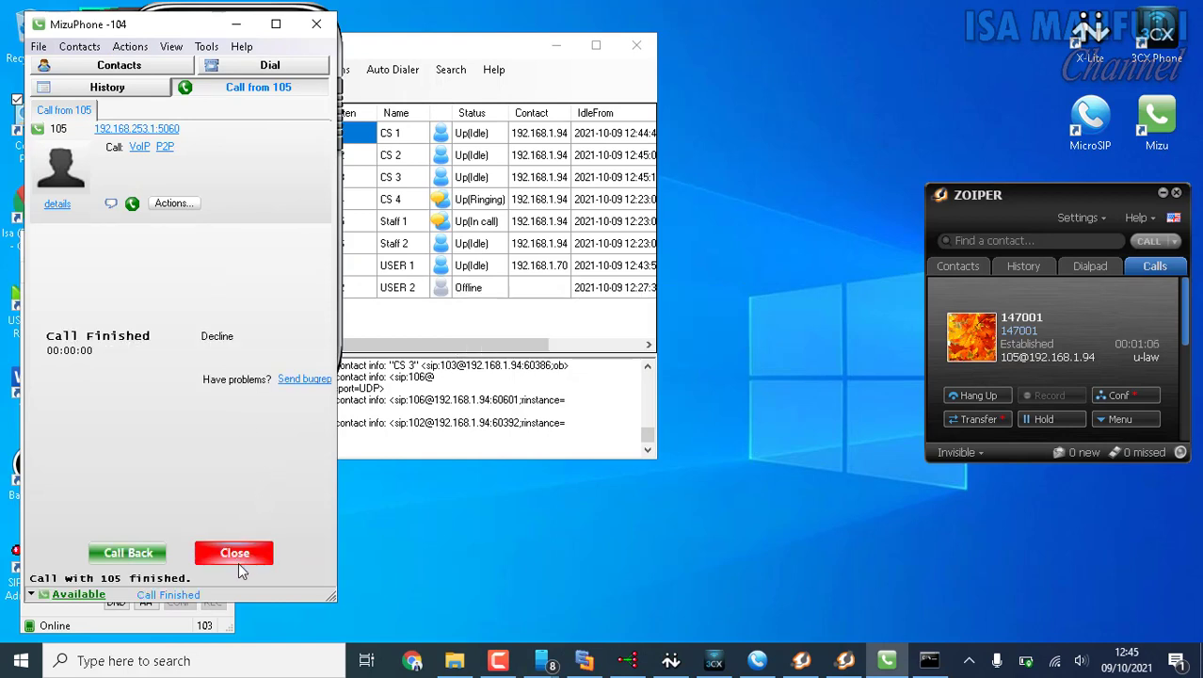
click(237, 24)
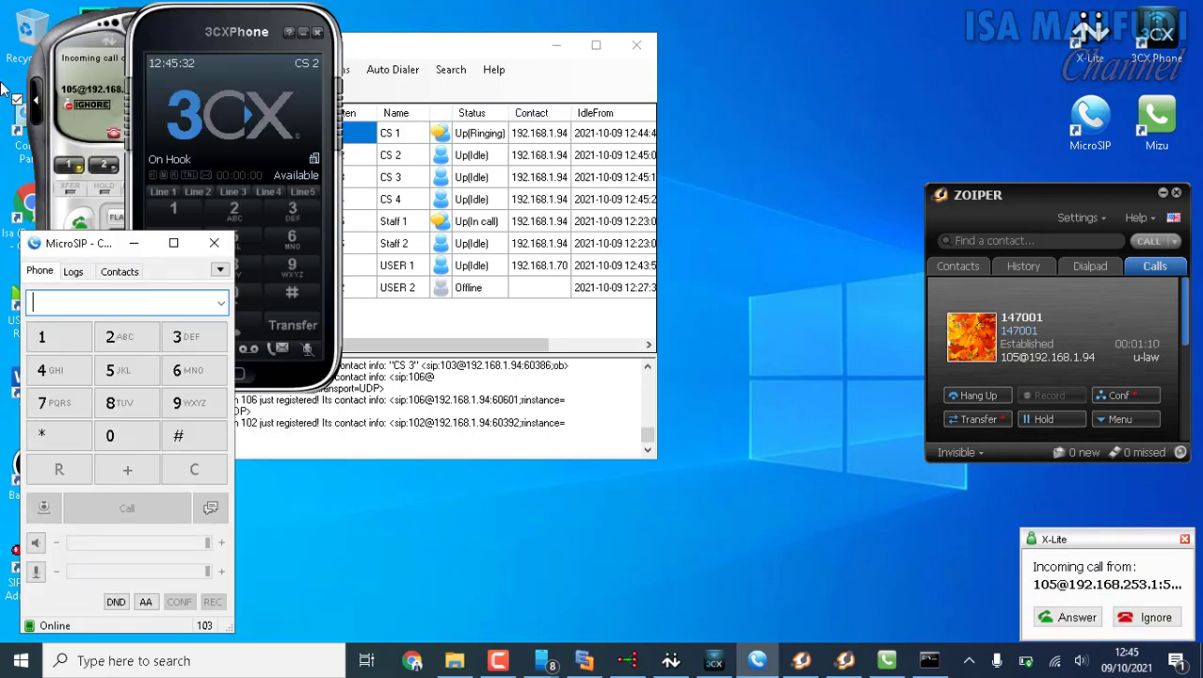
Answer the returning call from 105 in X-Lite, hang it up, and end the call in Zoiper.
click(79, 29)
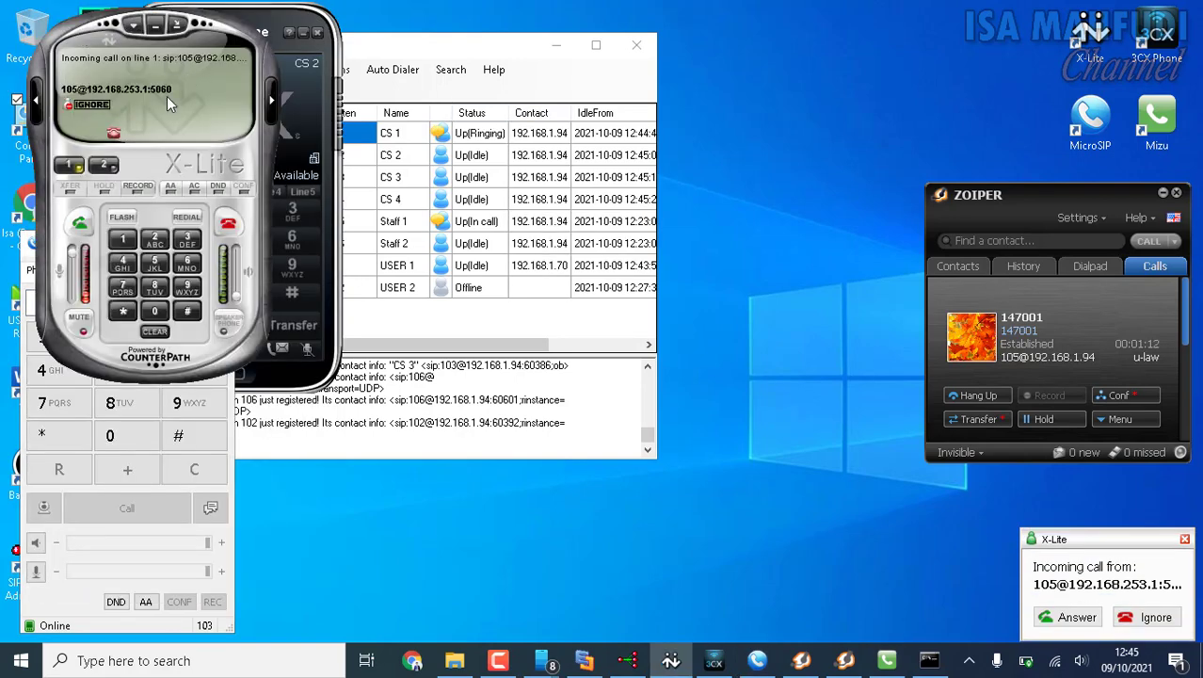
click(81, 229)
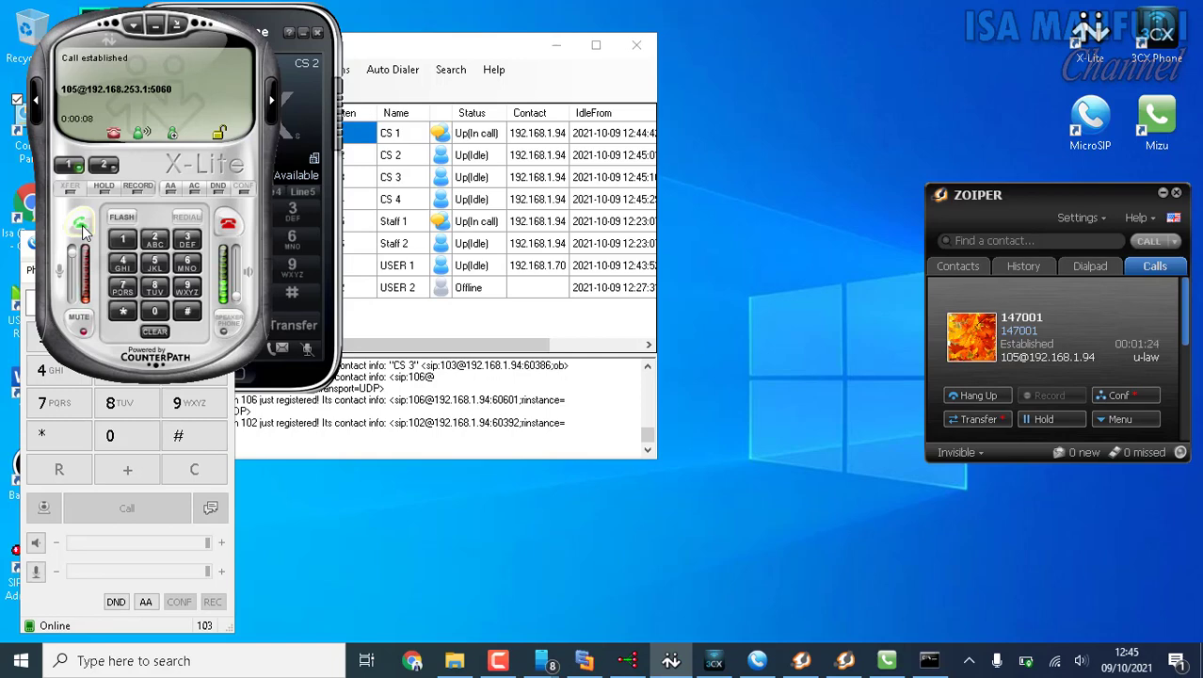
click(233, 235)
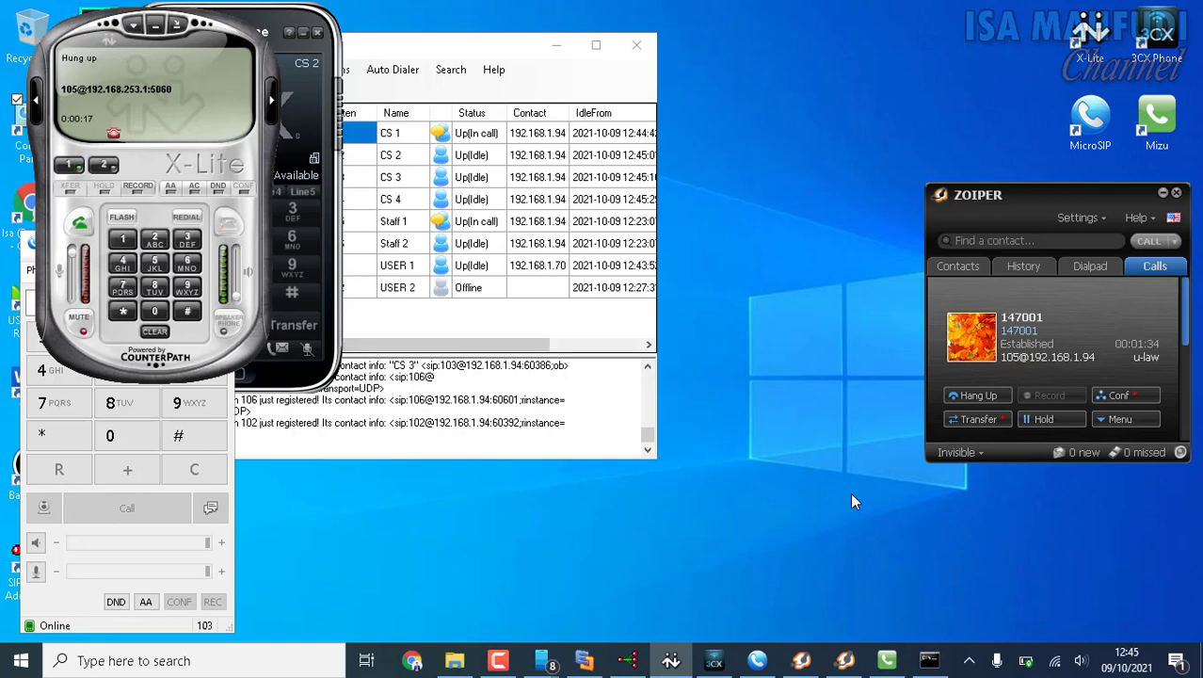
click(996, 394)
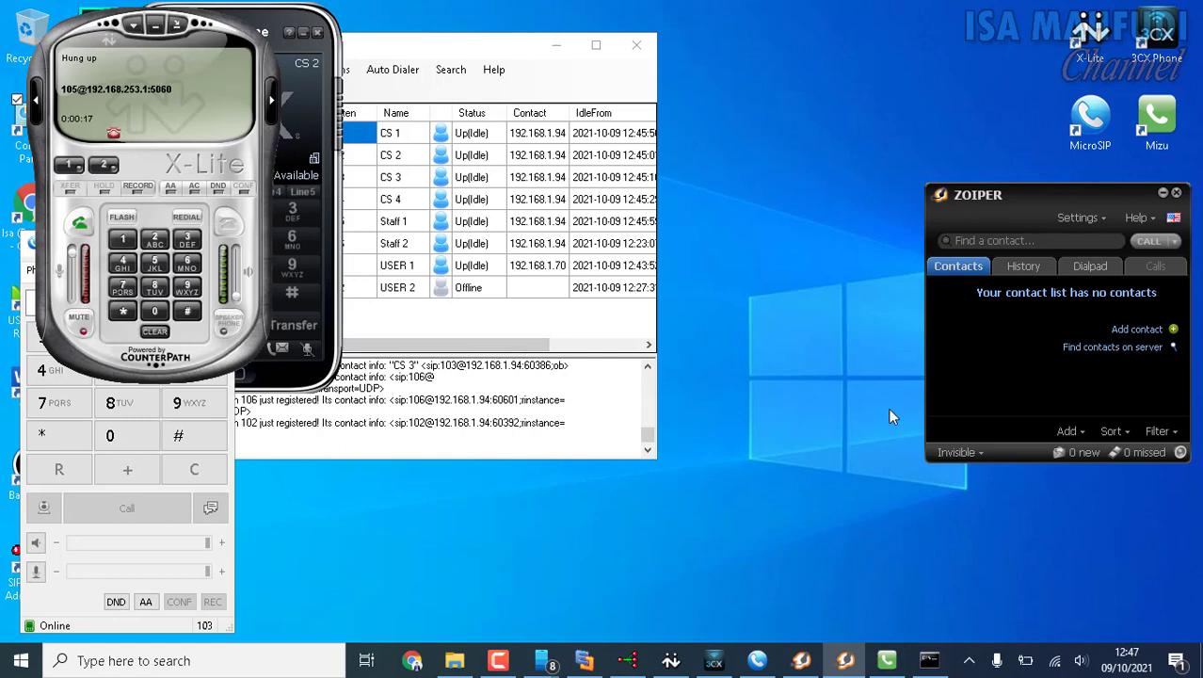
Switch to the Your Phone screen mirror, display the phone screen, and call 147001 from its dialer.
click(585, 660)
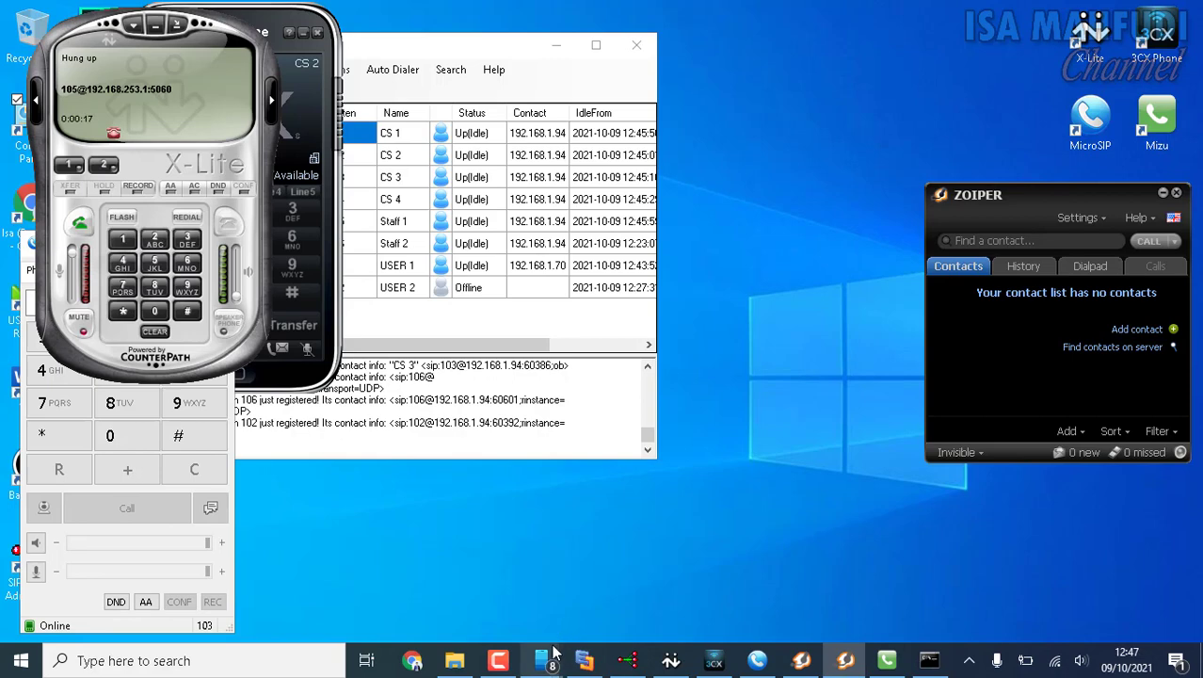
mouse_move(552, 664)
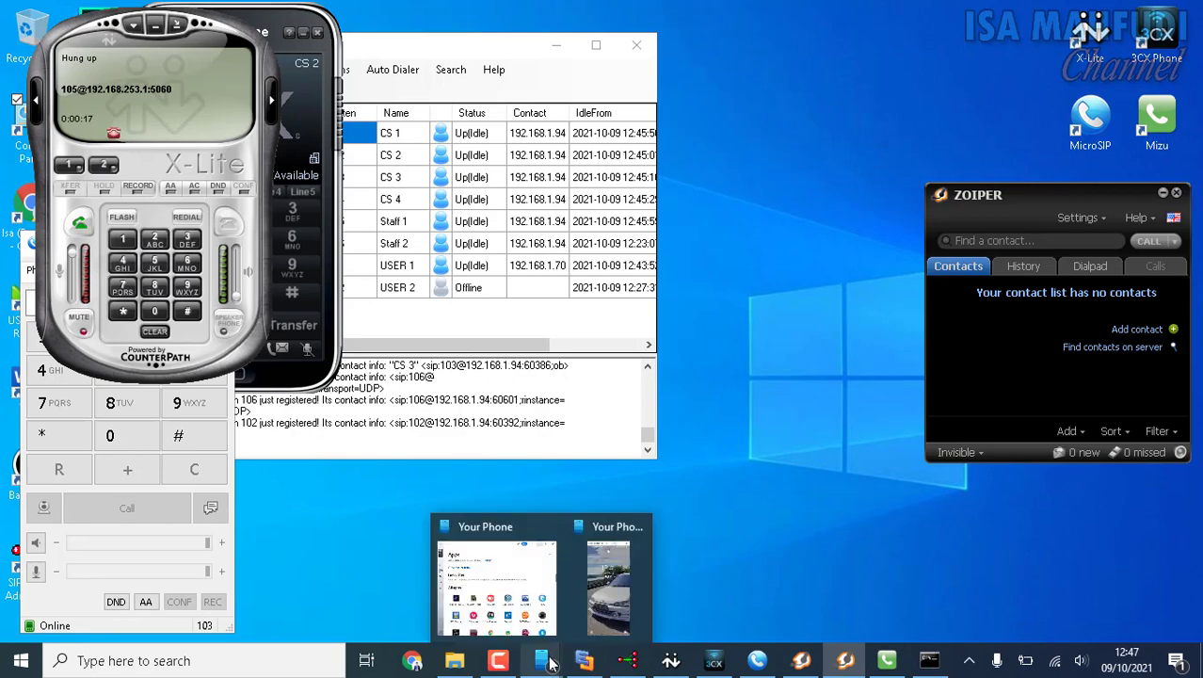
click(610, 594)
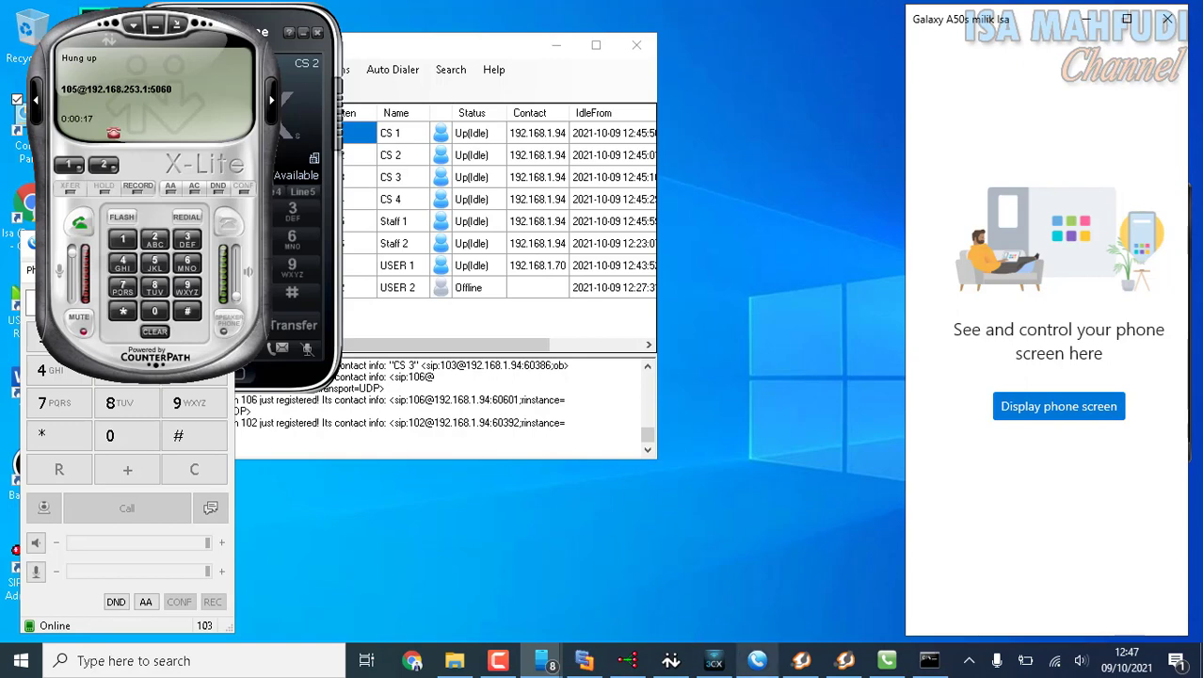
click(1068, 411)
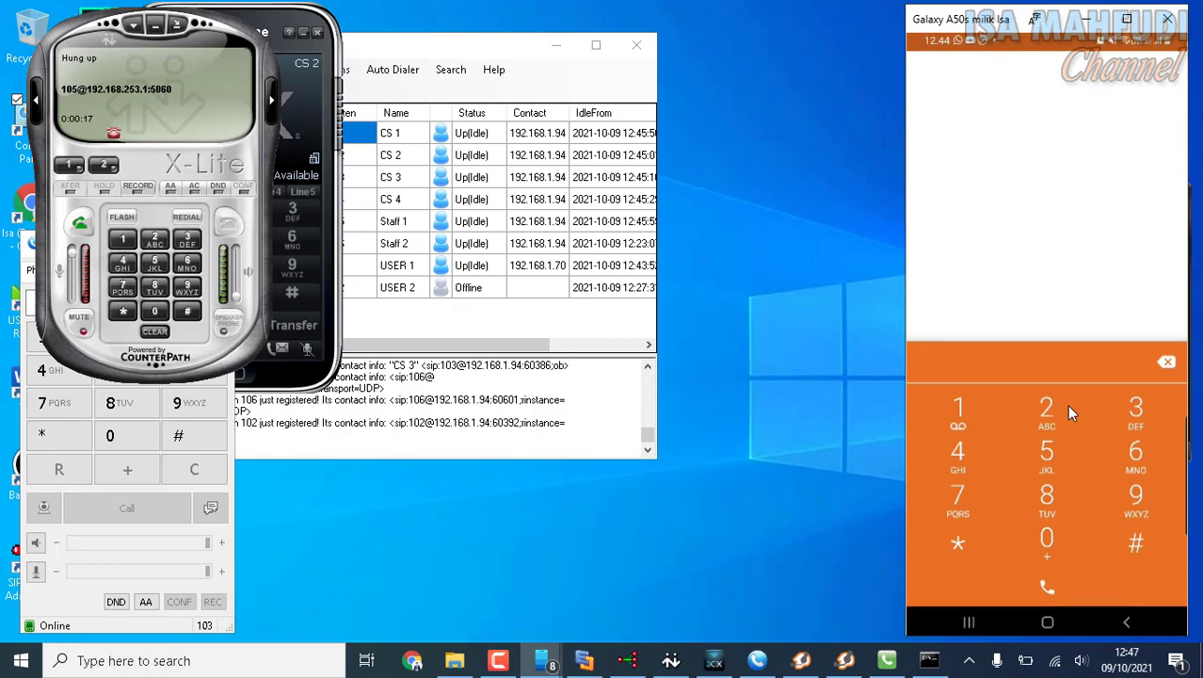
text(147001)
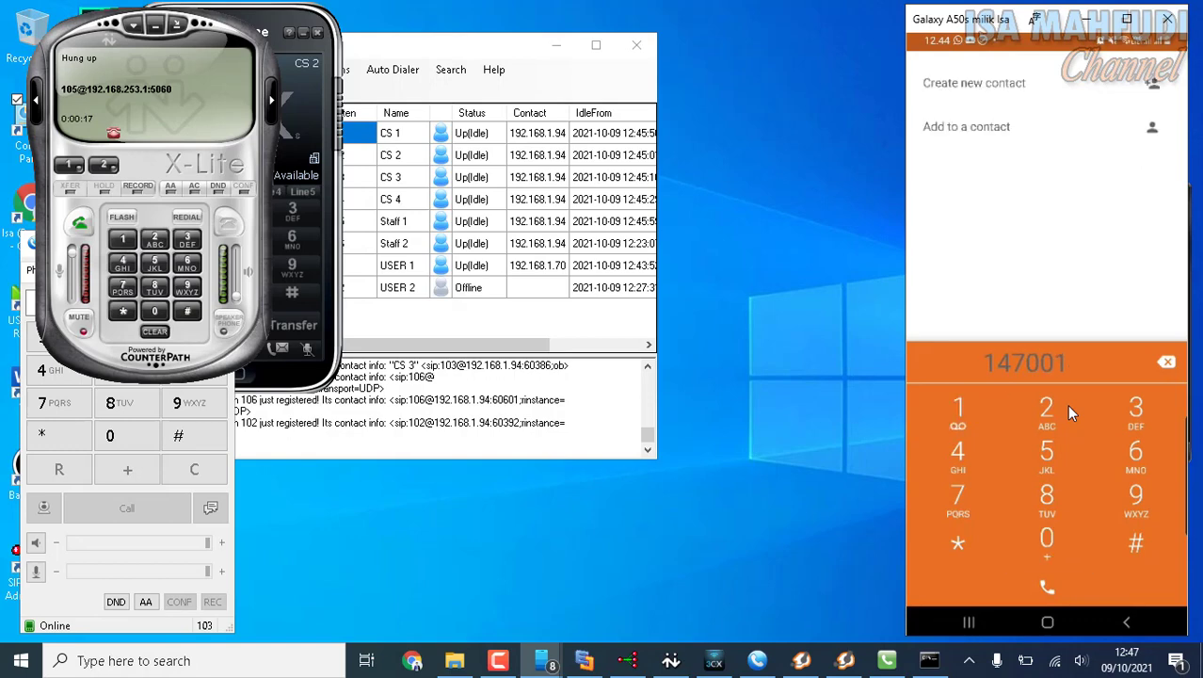
key(Return)
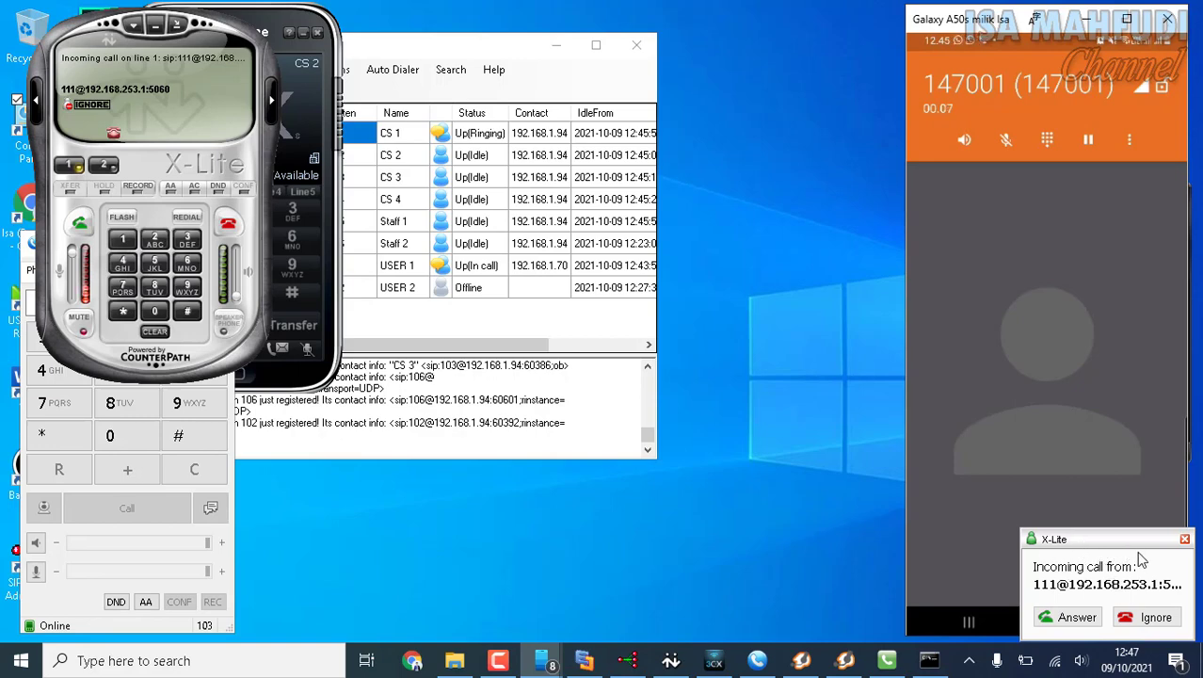
Reject the incoming call from 111 in X-Lite and in 3CXPhone.
click(226, 232)
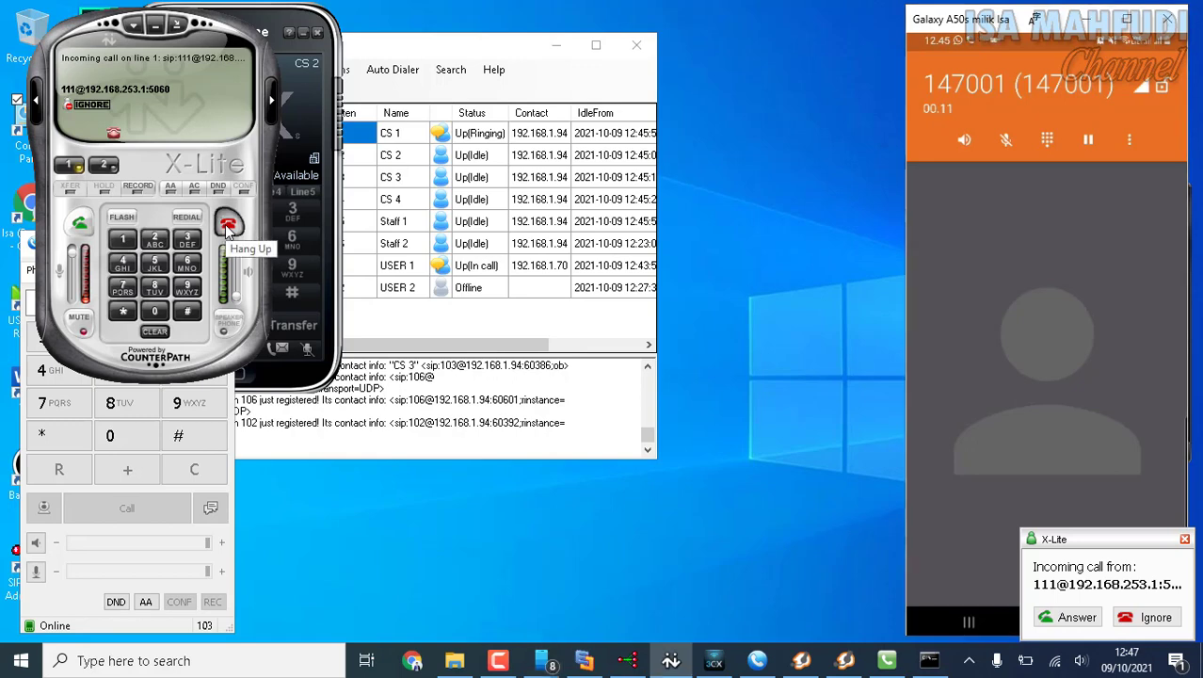
click(227, 228)
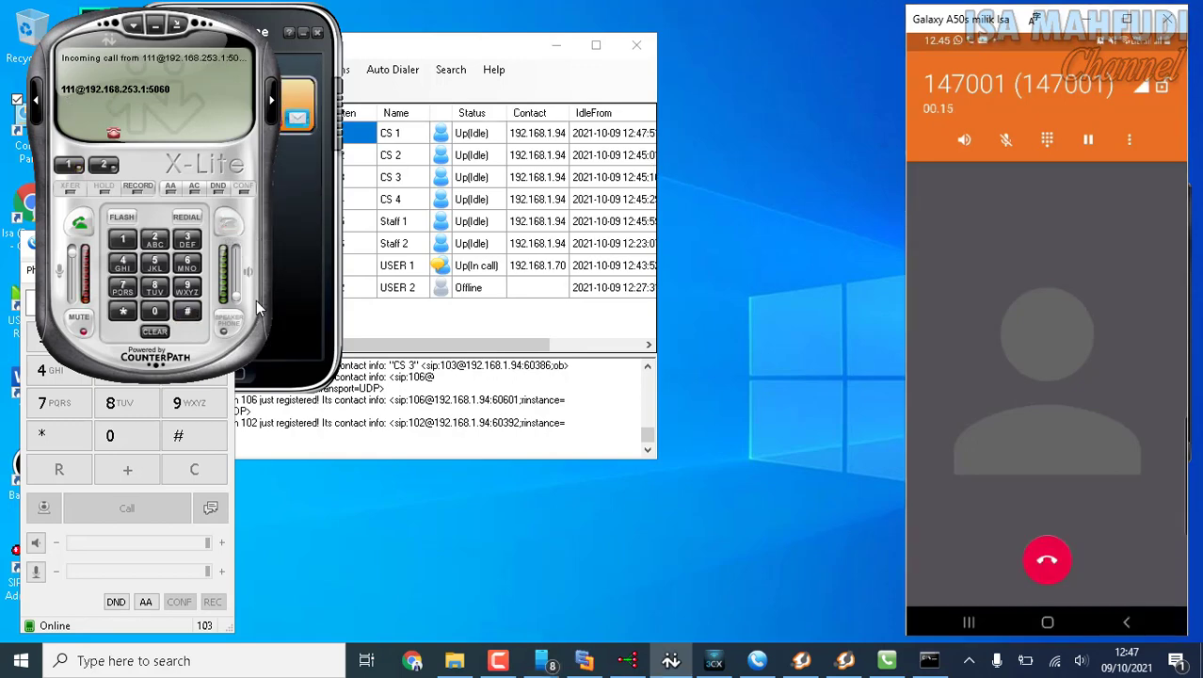
click(308, 262)
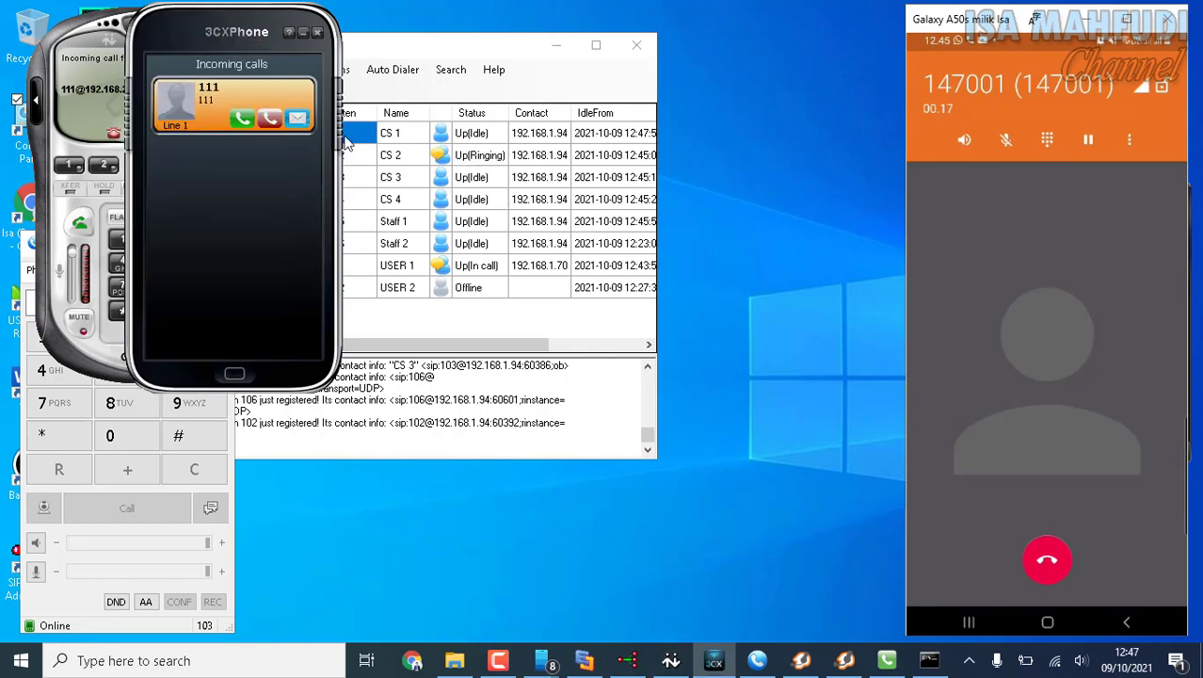
click(271, 121)
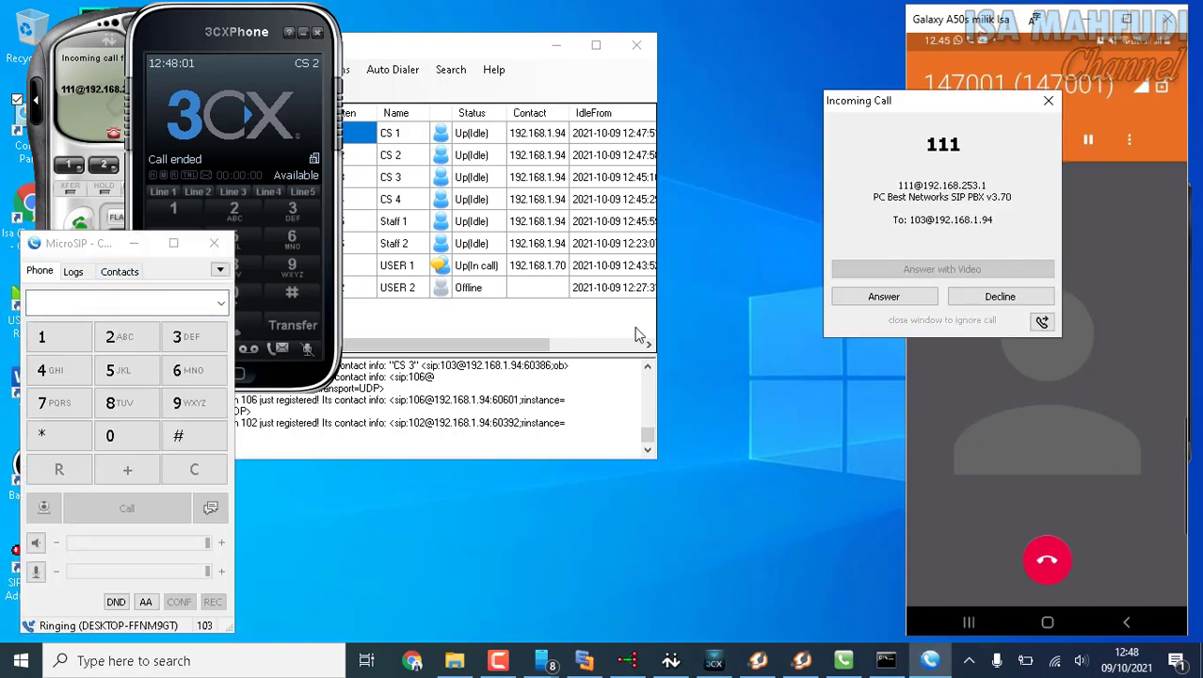
Answer the call from 111 in MicroSIP, and minimize MicroSIP once the call has ended.
click(927, 300)
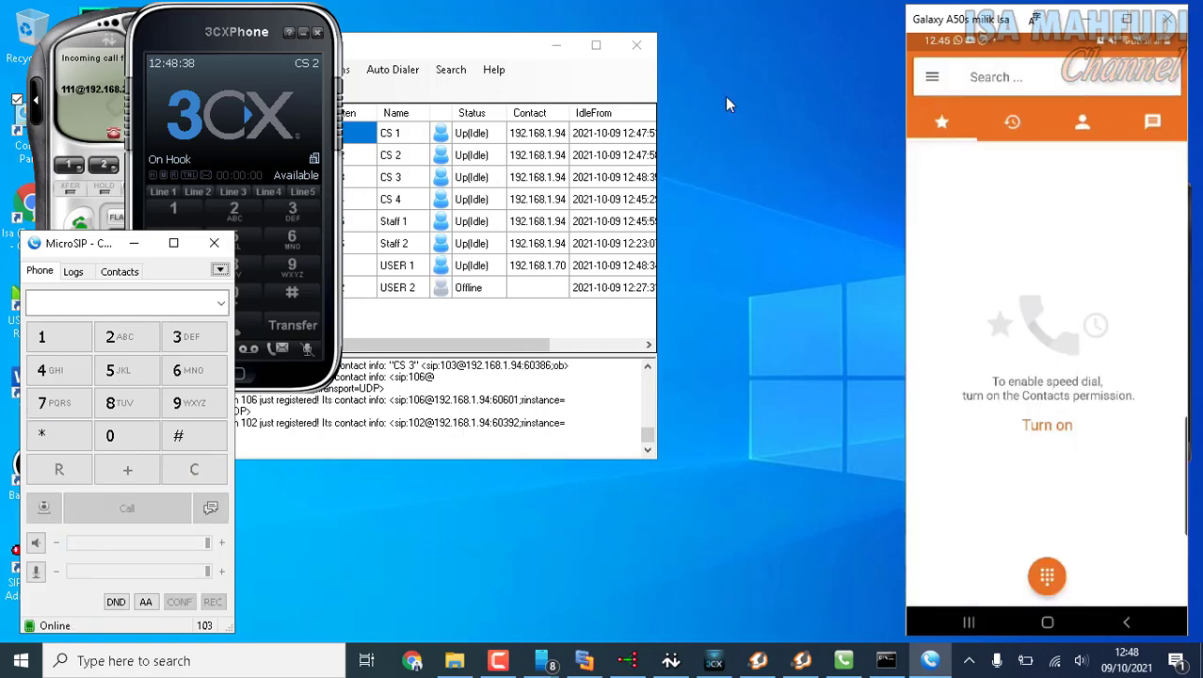
click(134, 250)
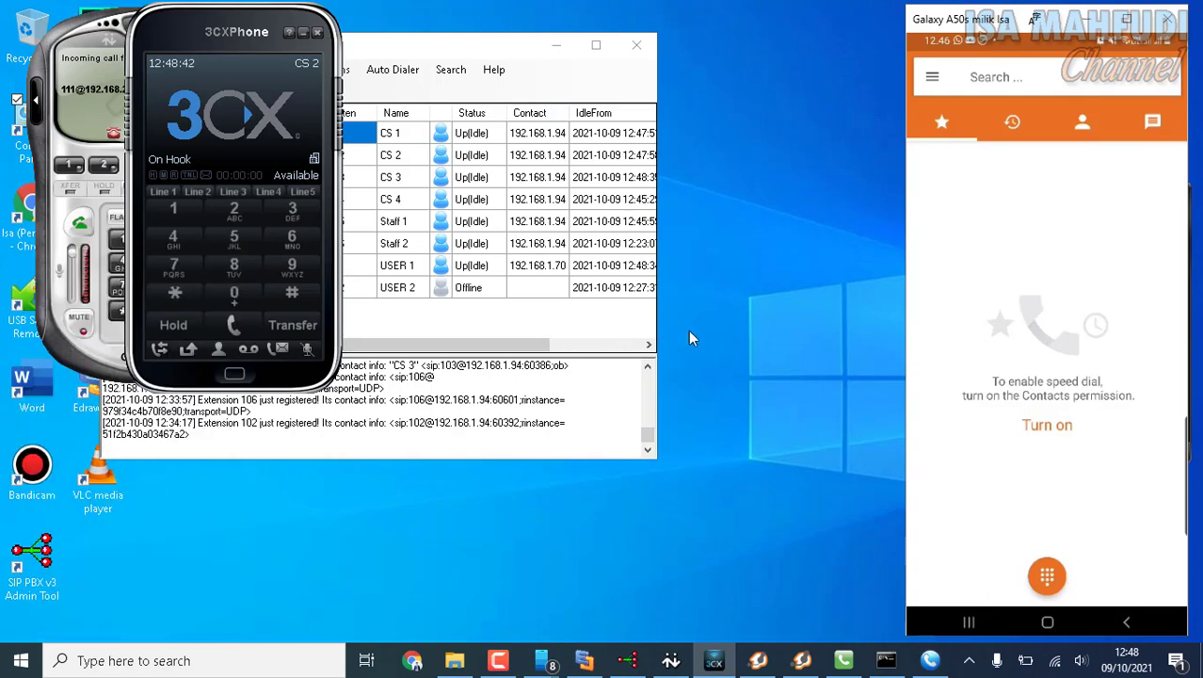